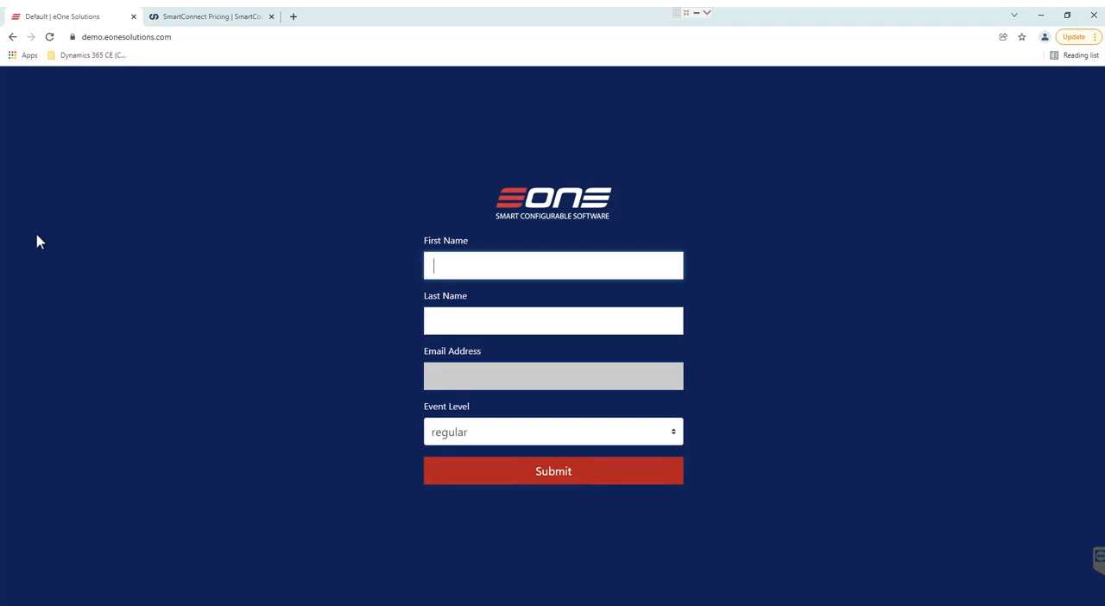
Submit the demo registration form with first name GP_Demo and last name For_Today, keeping the event level regular.
text(GP)
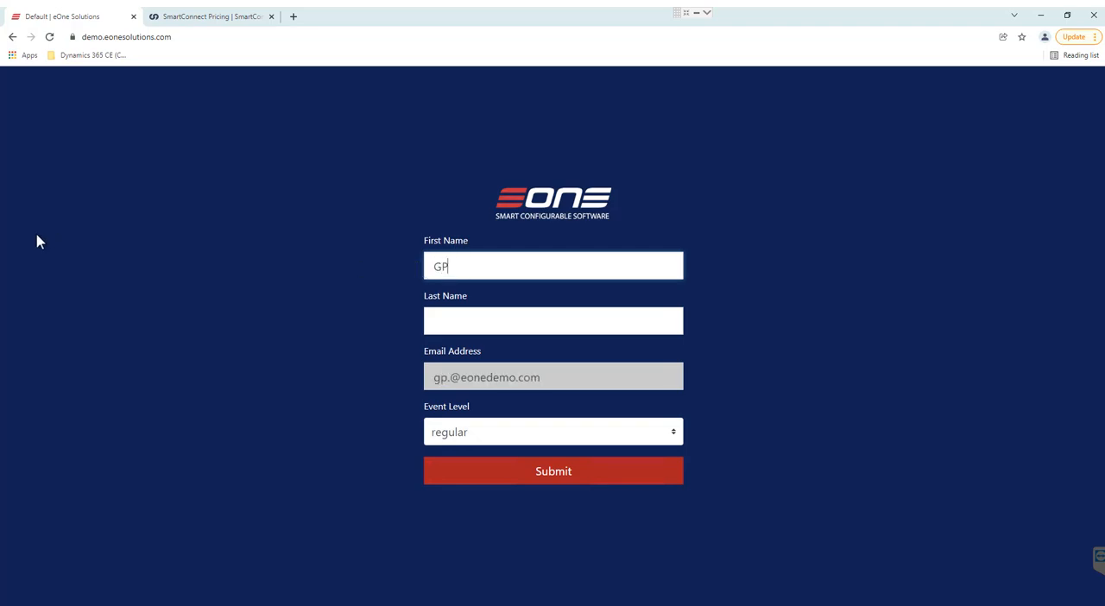
text(_Demo)
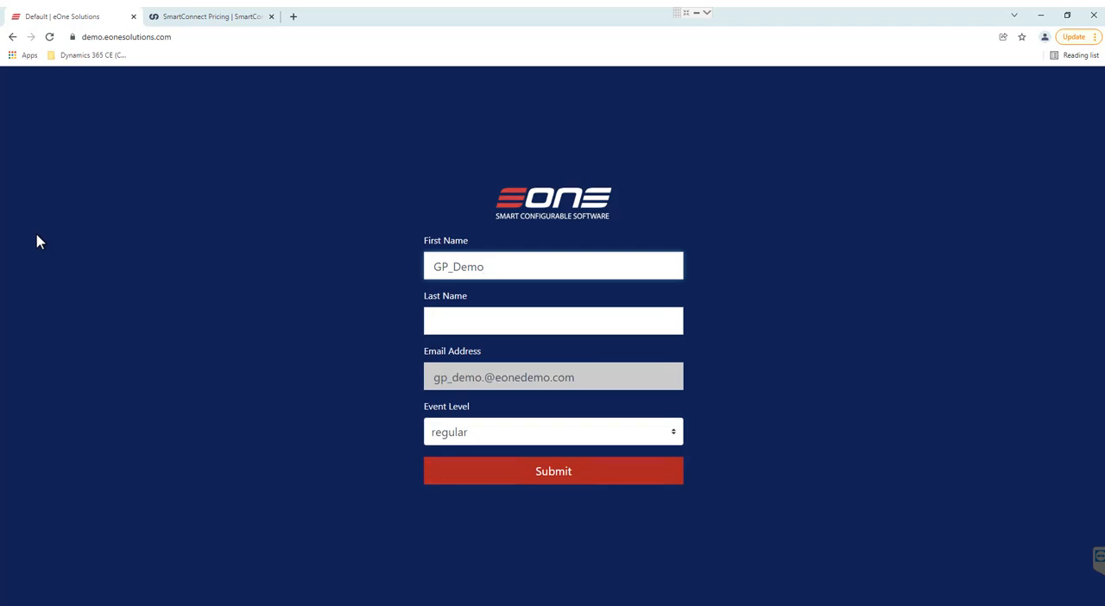
key(Tab)
text(F)
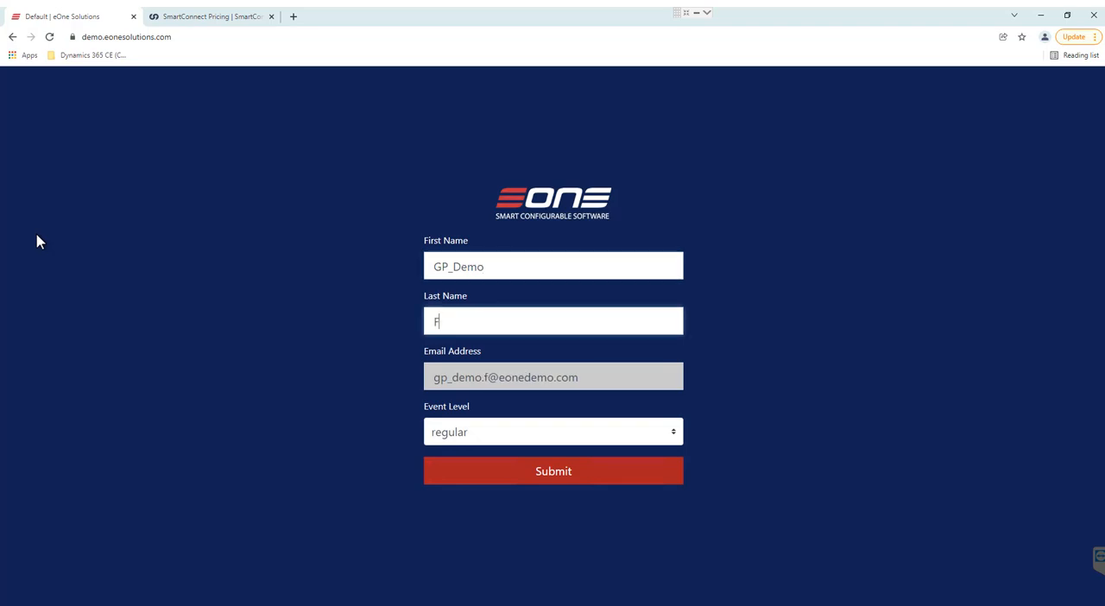
text(or_Todayu)
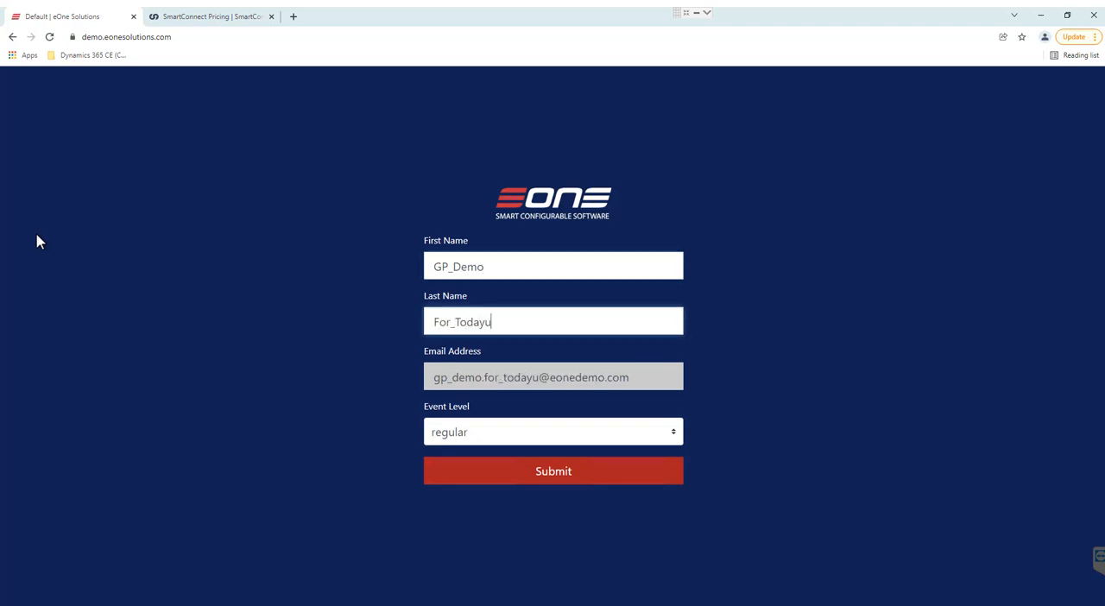
key(BackSpace)
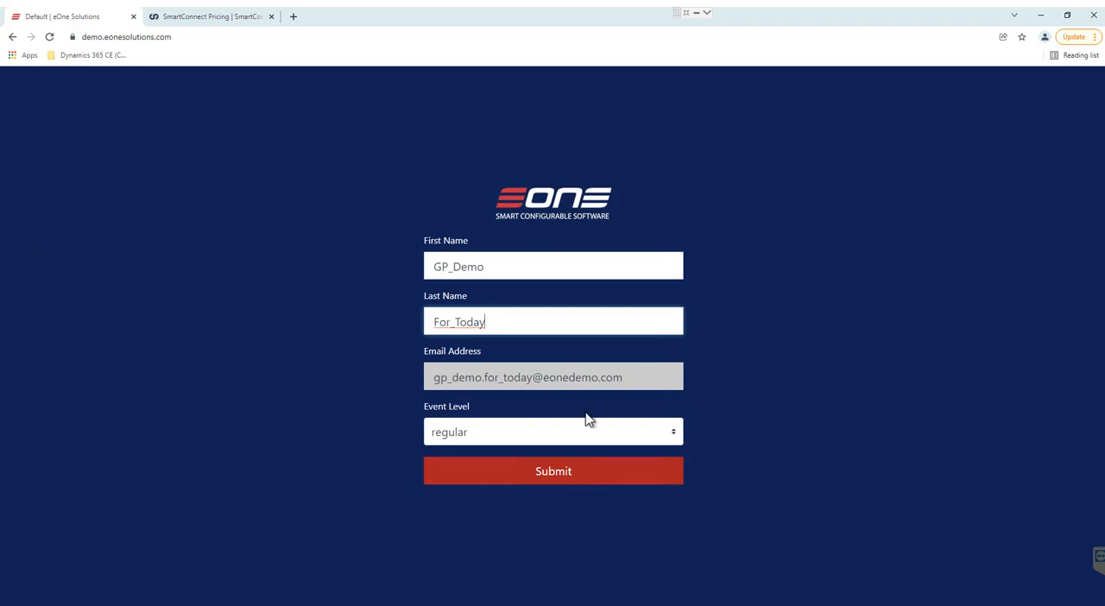
click(549, 476)
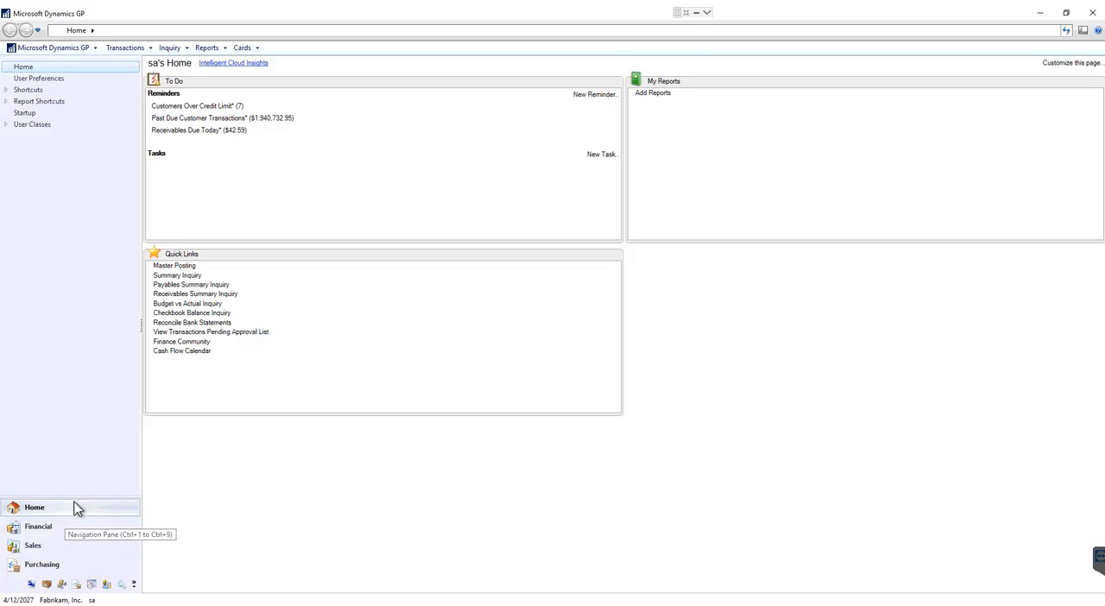
Open SmartView in Dynamics GP and display the Today's Orders favorite under Sales Transactions.
click(34, 49)
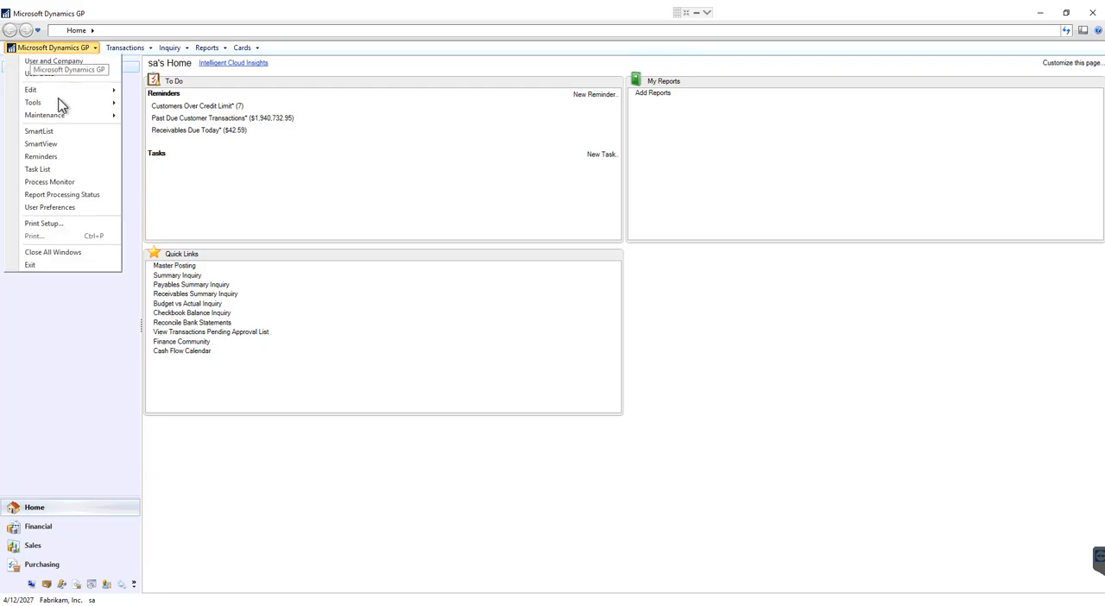
click(60, 144)
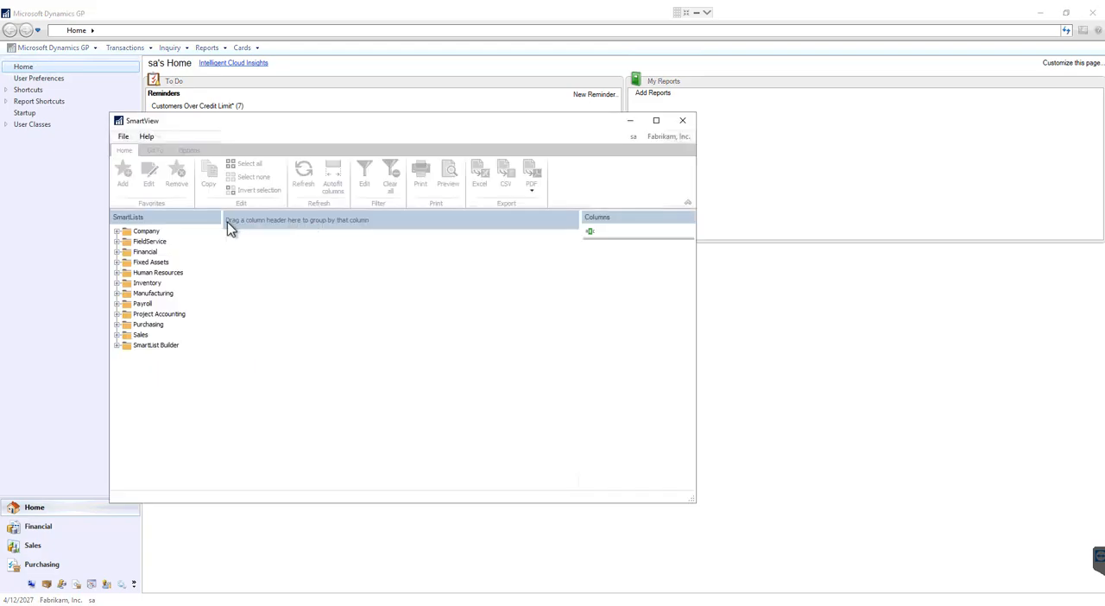
click(116, 335)
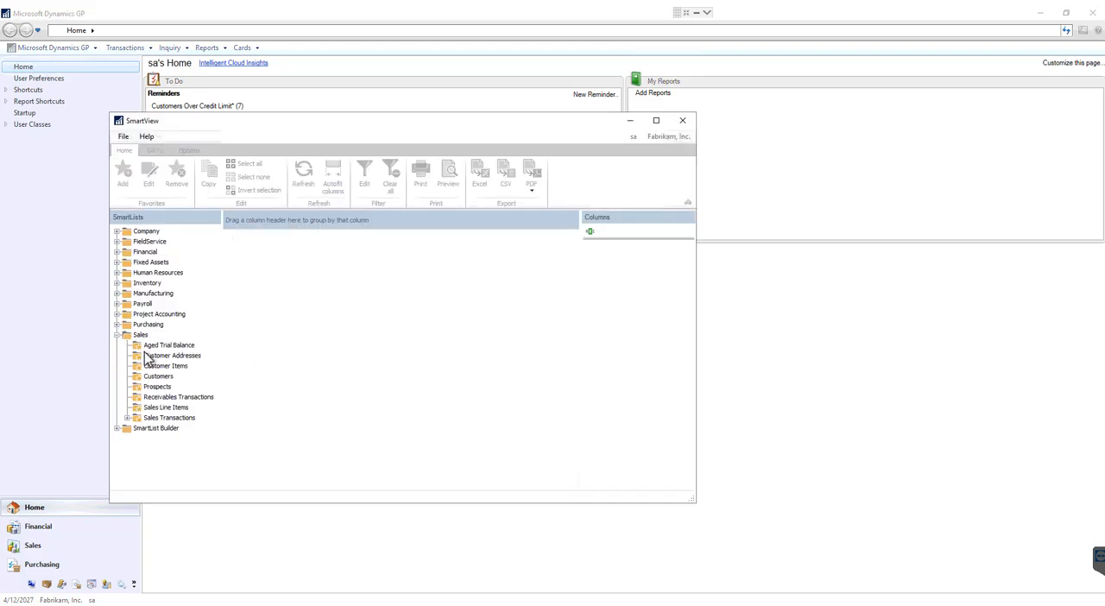
click(127, 419)
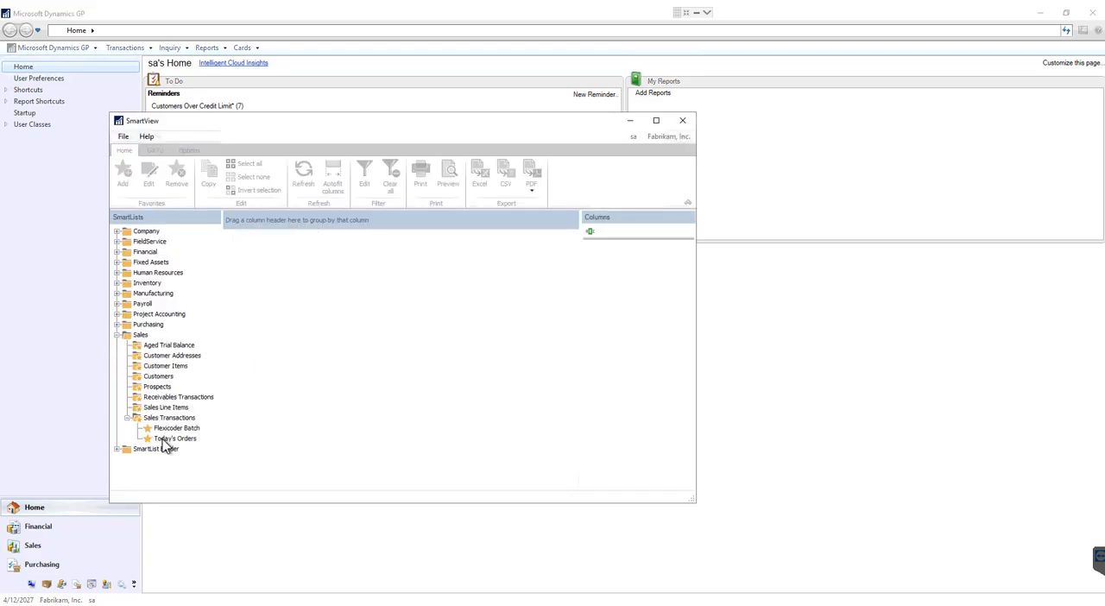
click(168, 441)
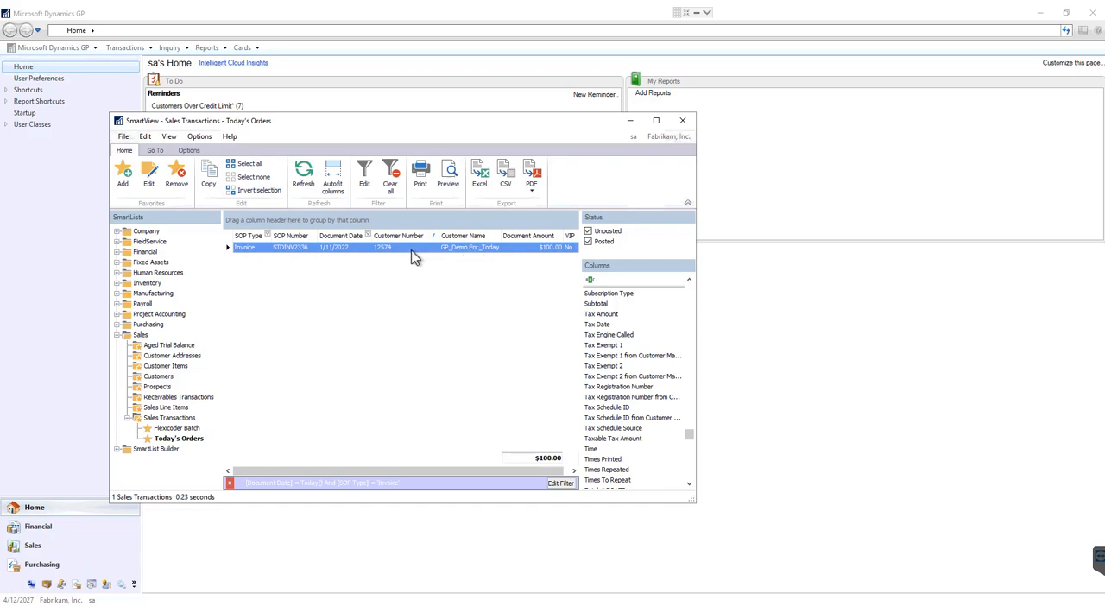
Enlarge the SmartView window, inspect the invoice customer's Comment 1 and Price Level in Customer Maintenance, and close the record.
click(156, 151)
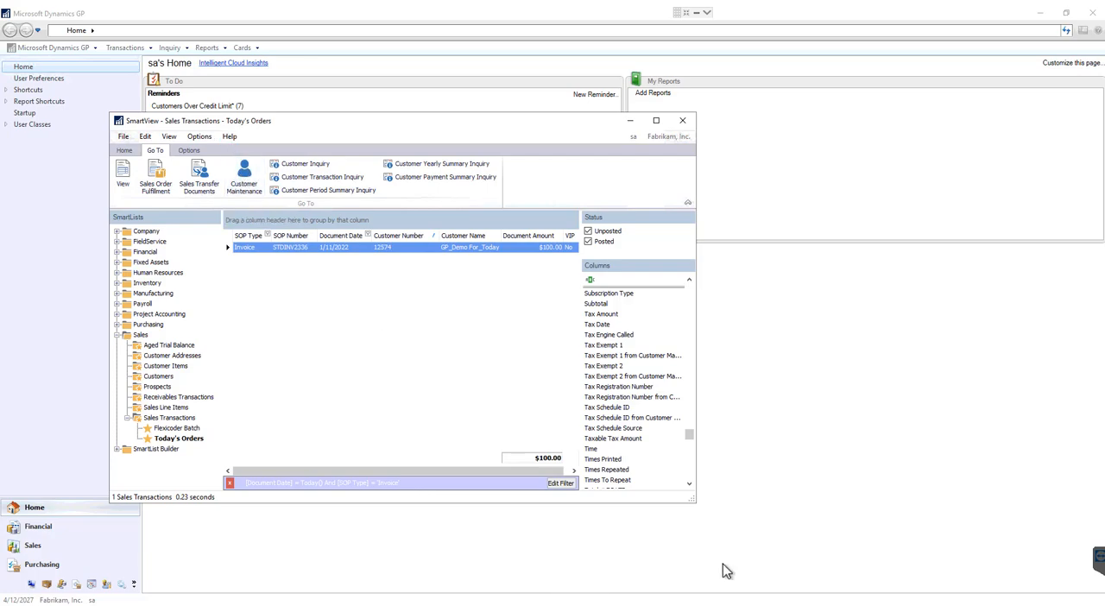
drag(693, 497, 963, 552)
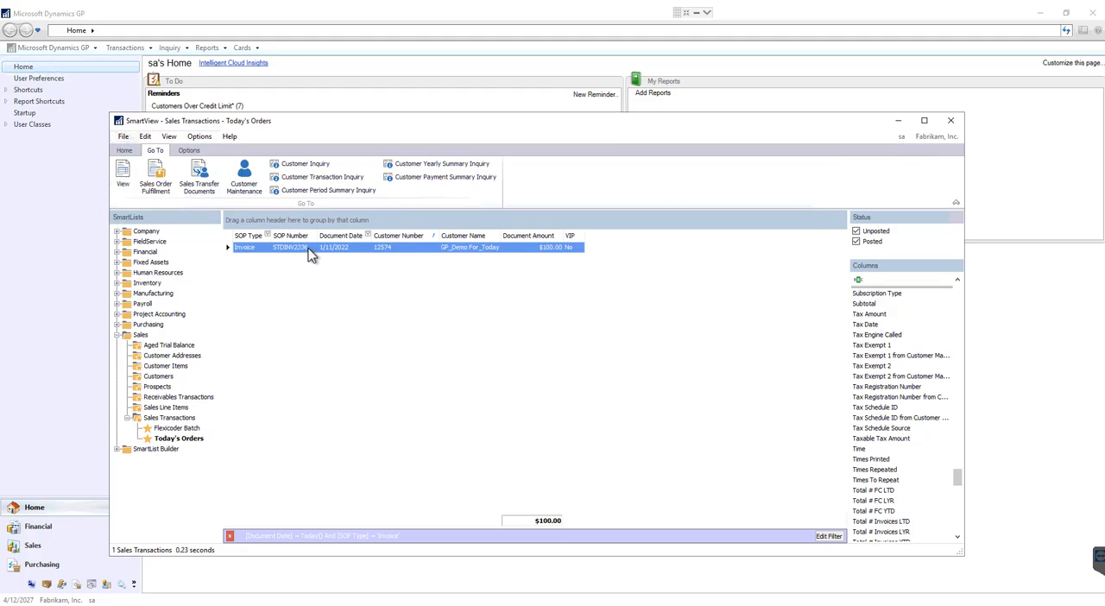
click(244, 177)
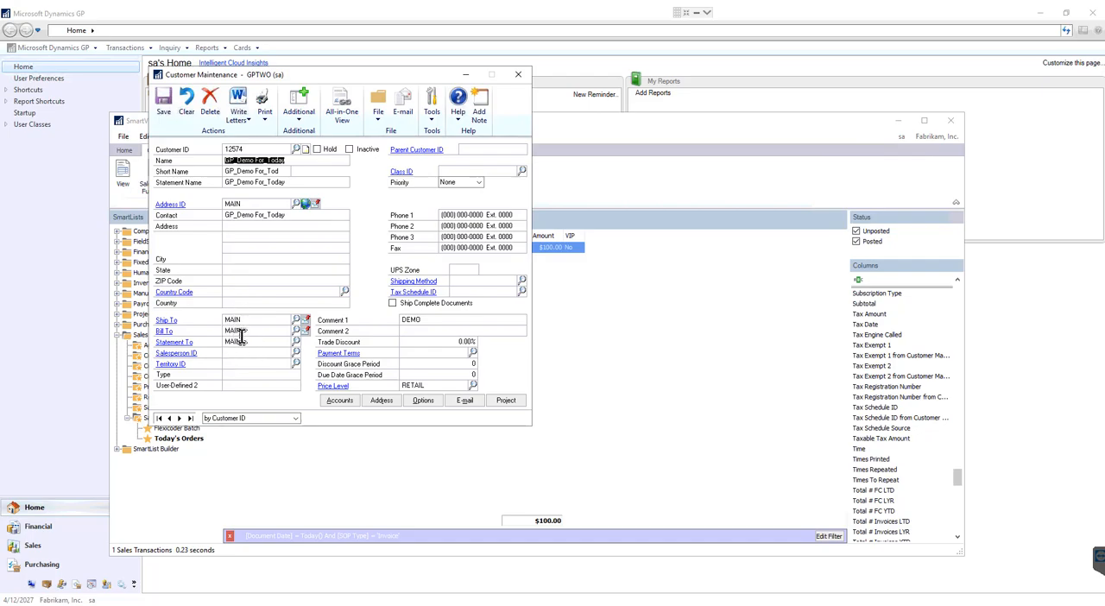
double_click(423, 321)
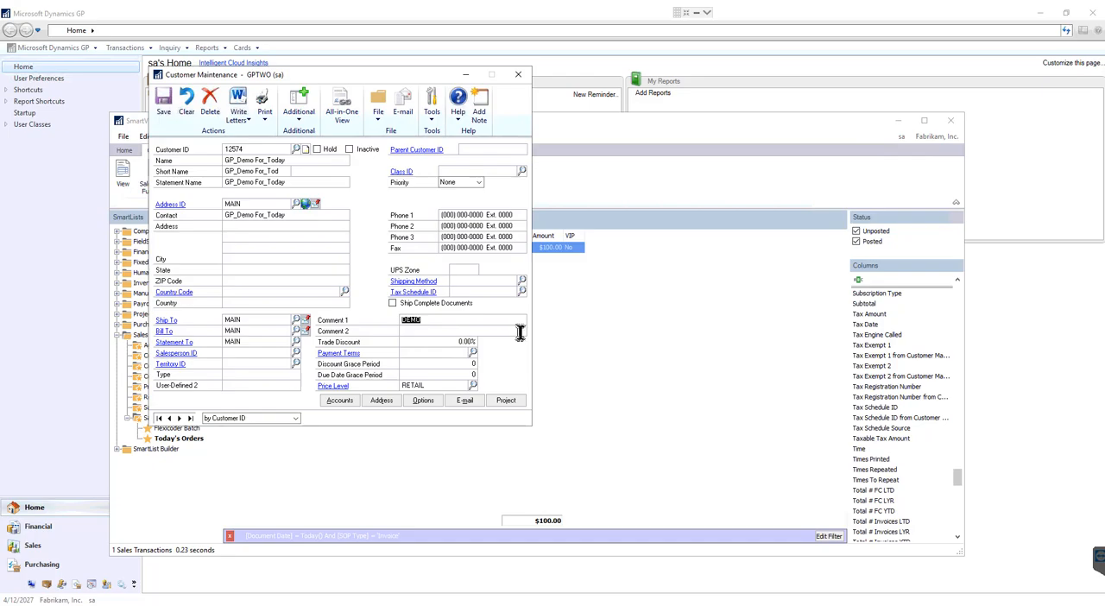
double_click(427, 386)
click(519, 77)
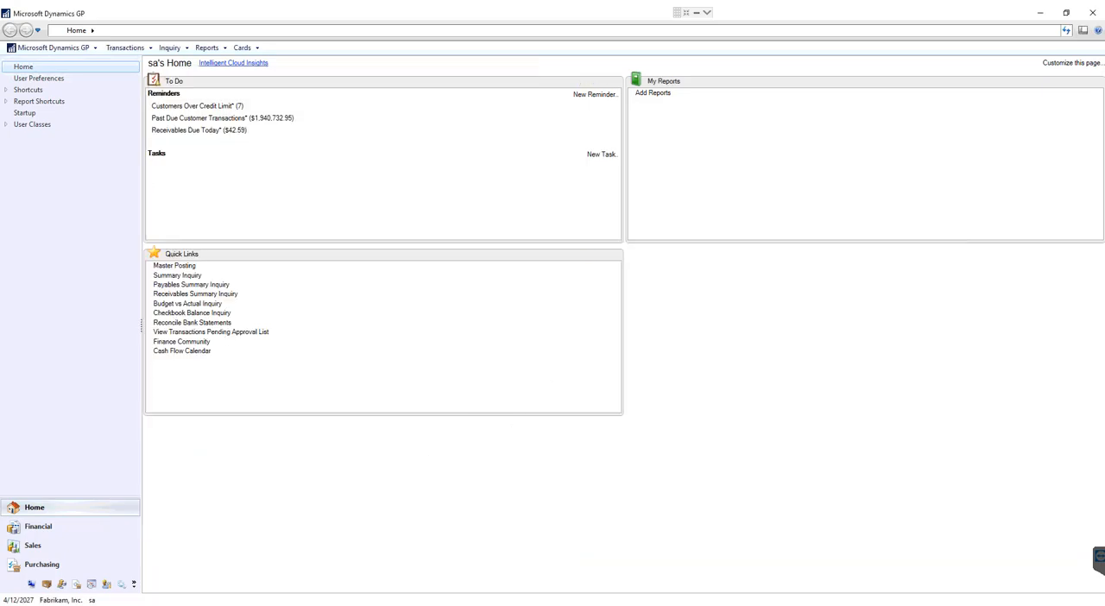
Return to SmartView, review the listed invoice's details in Sales Transaction Entry, and close it.
click(153, 587)
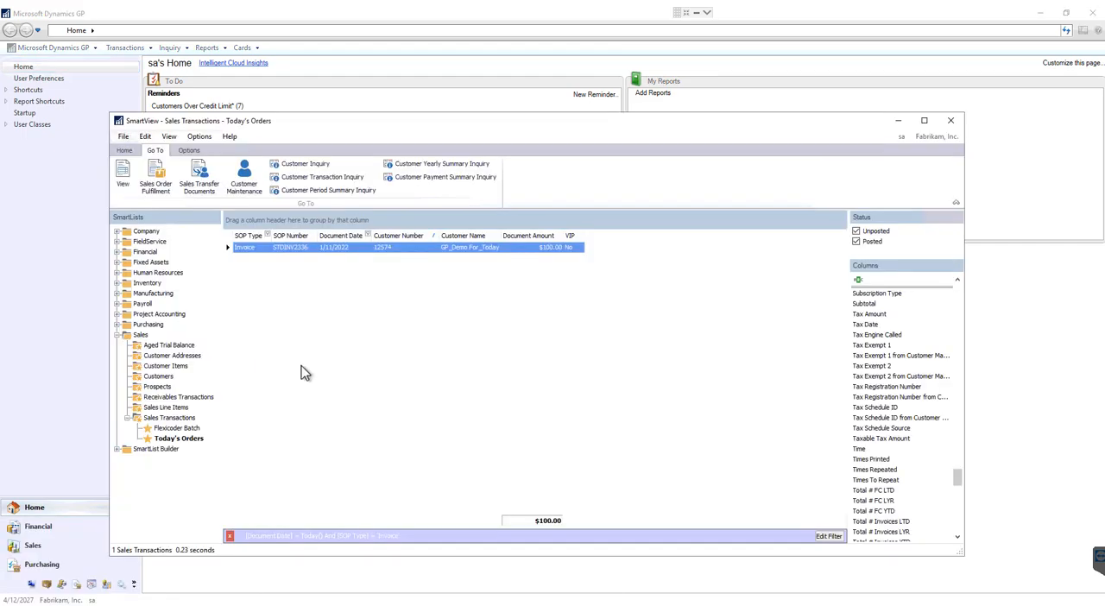
double_click(285, 251)
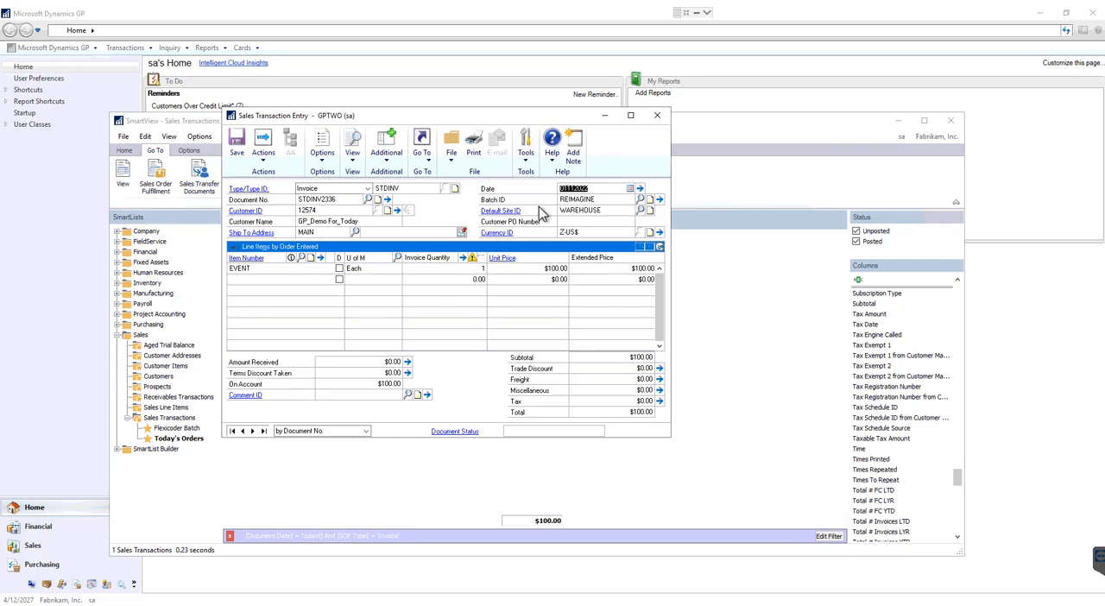
click(659, 117)
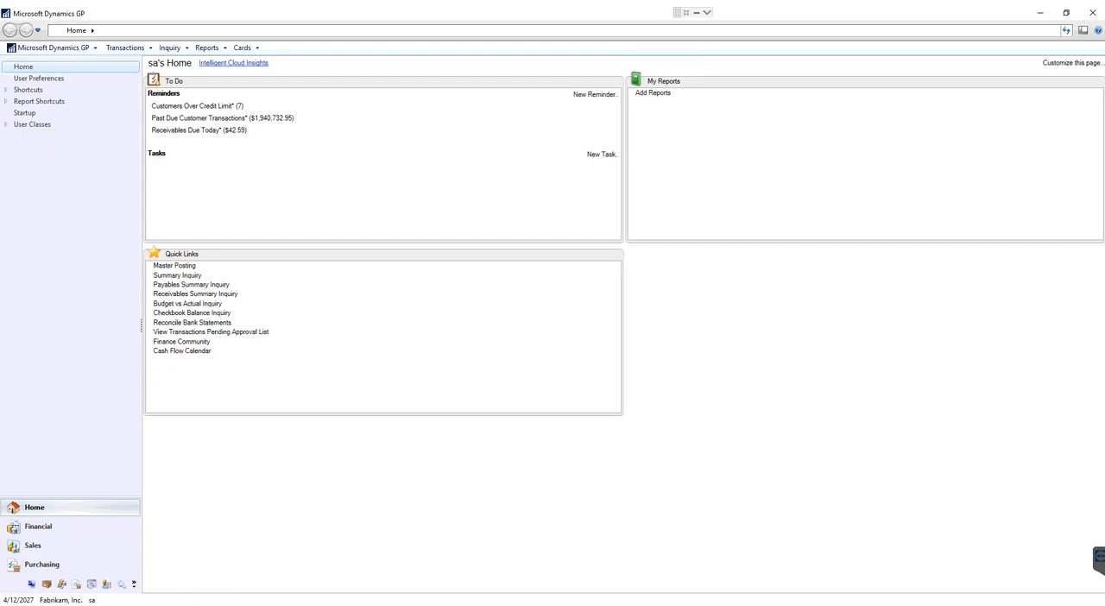
Switch to the Excel workbook GPTWO reIMAGINE SOP Update.xlsx and refresh its order data from Dynamics GP.
mouse_move(128, 605)
key(alt+Tab)
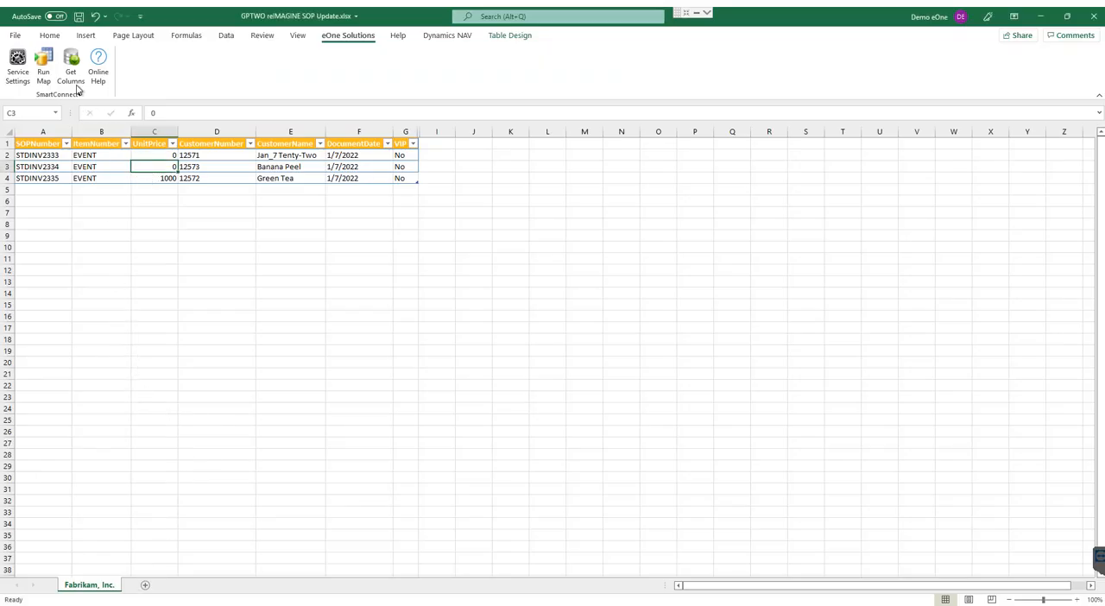
click(226, 37)
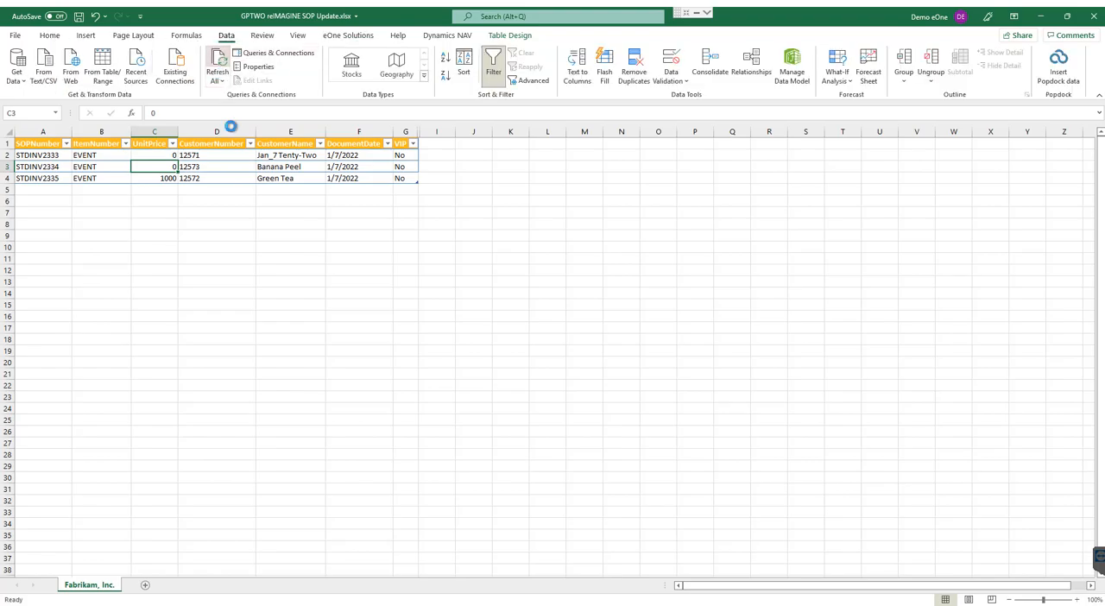
click(218, 67)
key(Left)
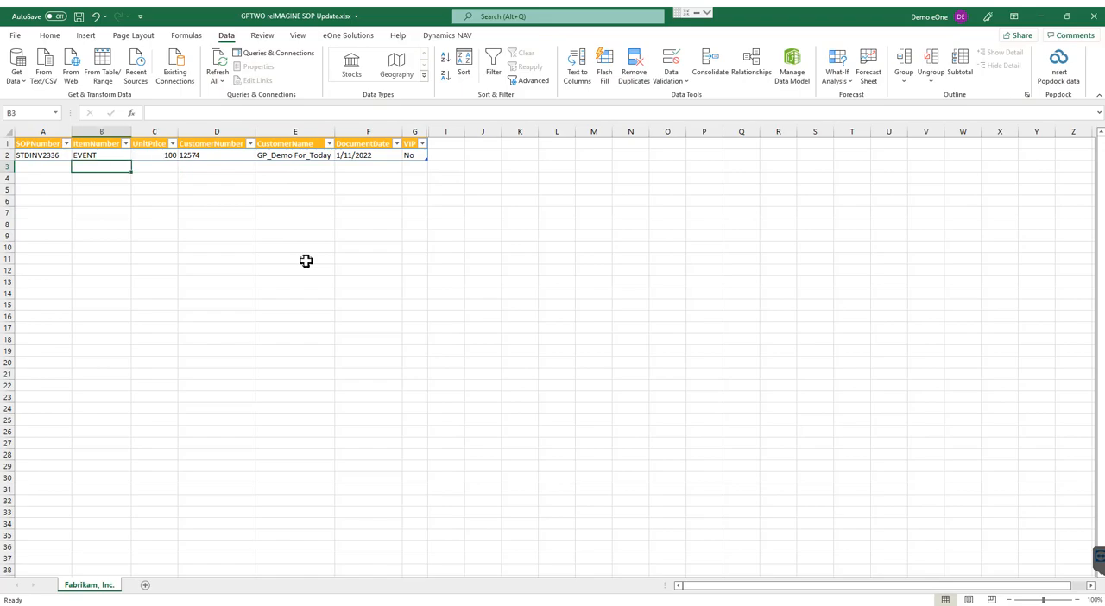
key(Up)
key(Left)
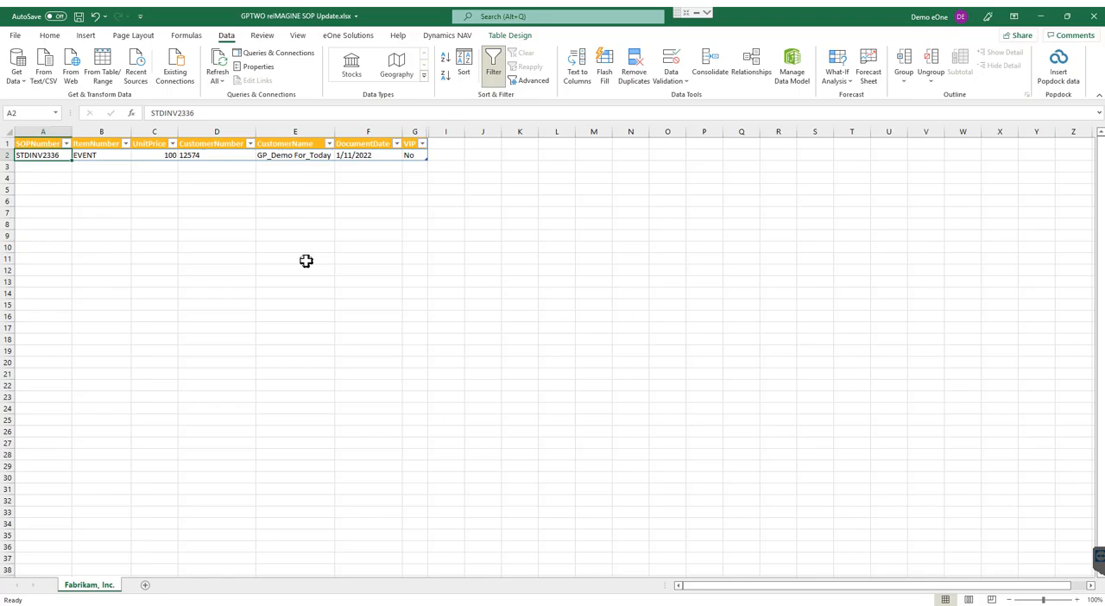
Set the UnitPrice of the EVENT order line to 150.
click(149, 156)
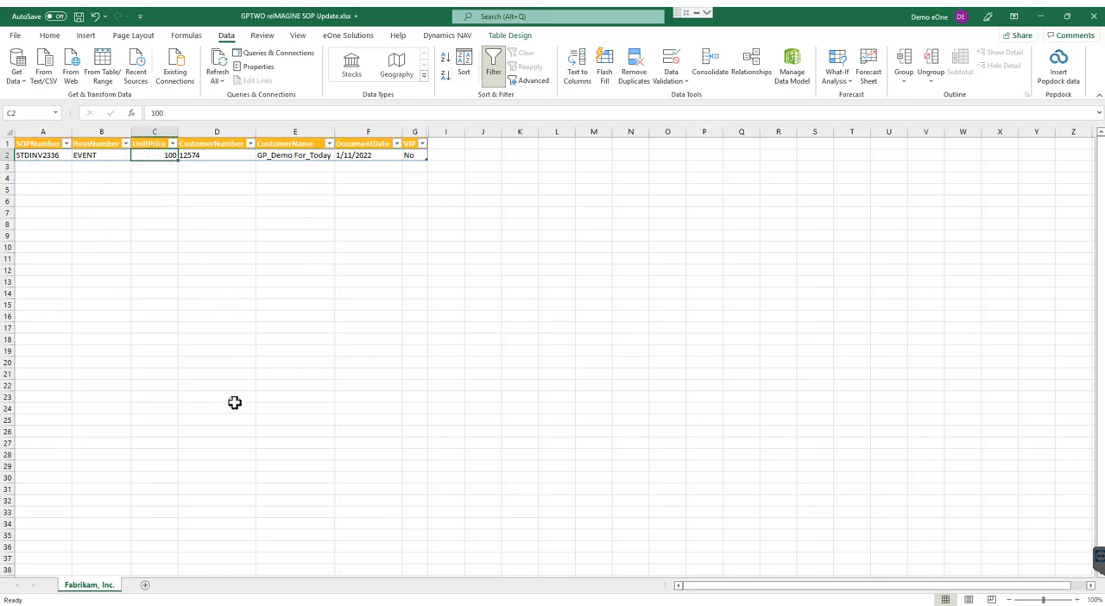
text(150)
key(Return)
key(Up)
Review the SmartConnect add-in's service settings and run the REIMAGINE_GP_ORDER_UPDATE map on the Fabrikam, Inc. worksheet.
click(351, 35)
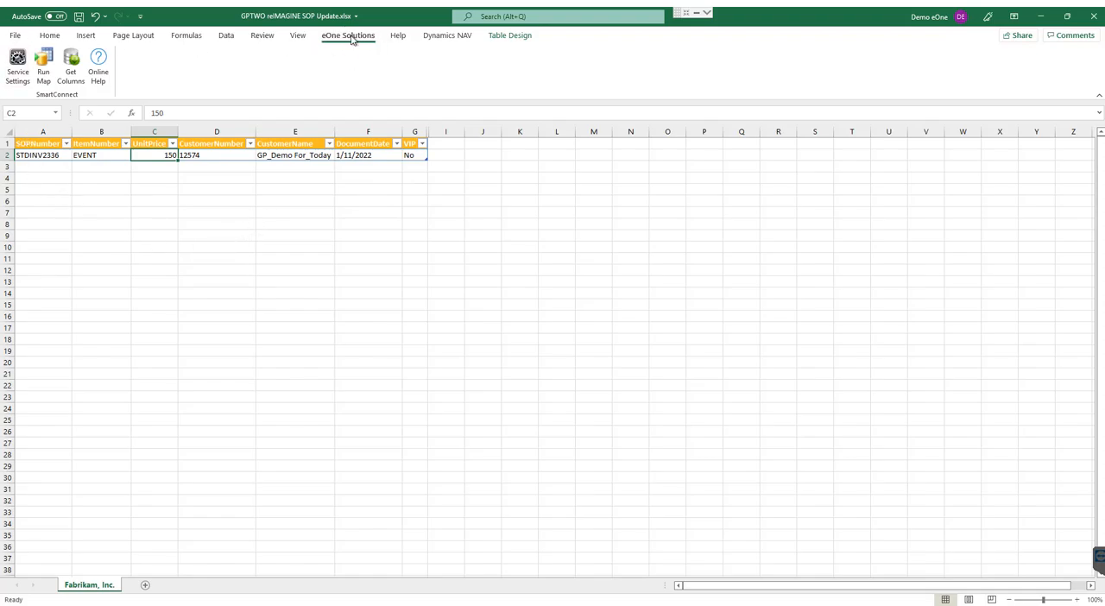
click(17, 69)
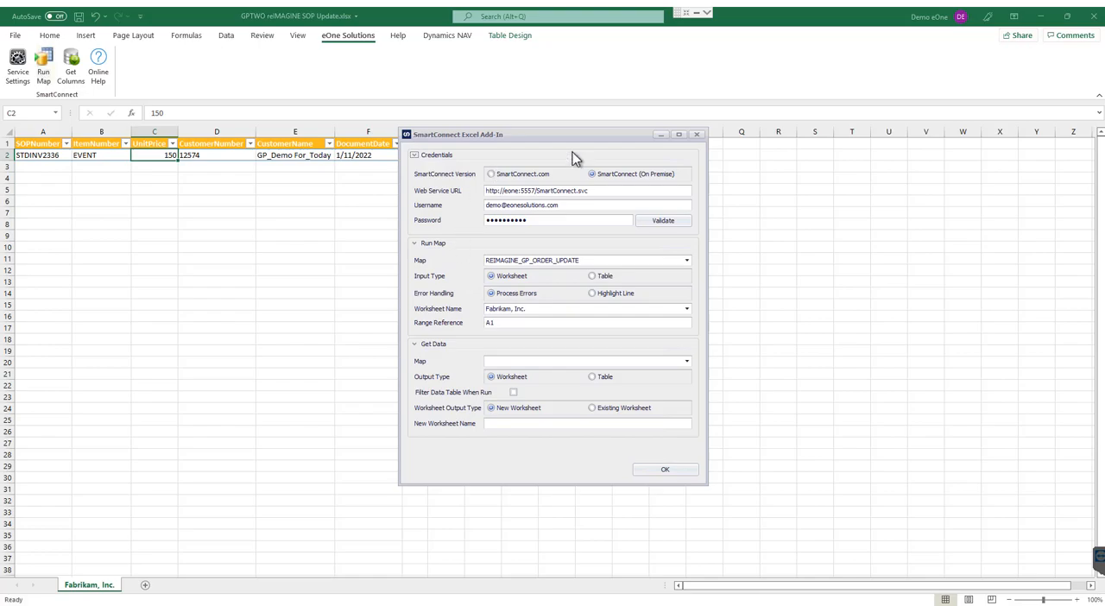
click(663, 472)
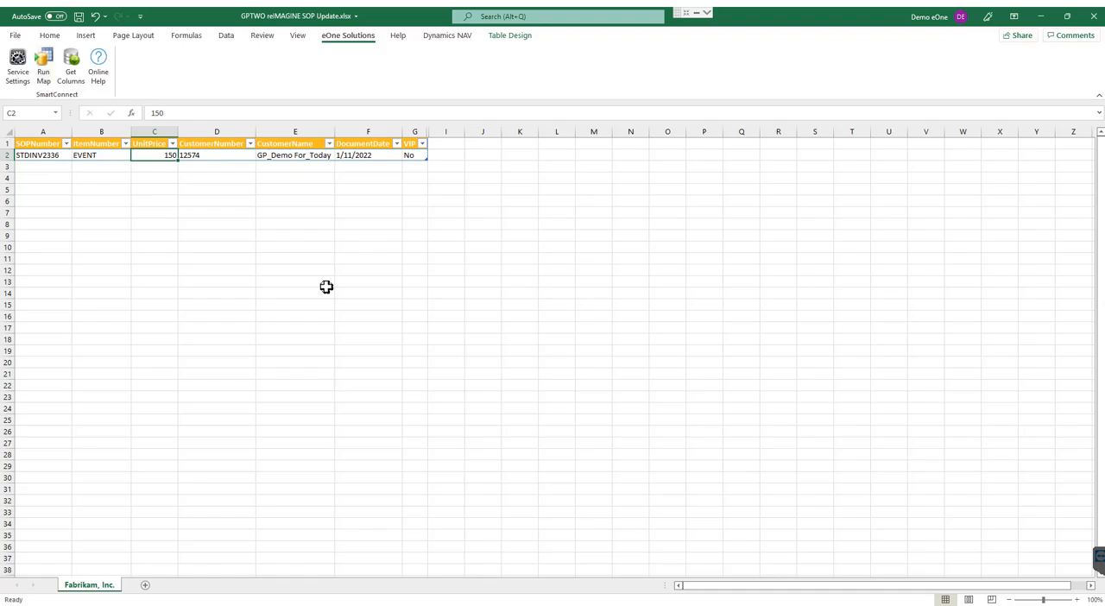
click(42, 75)
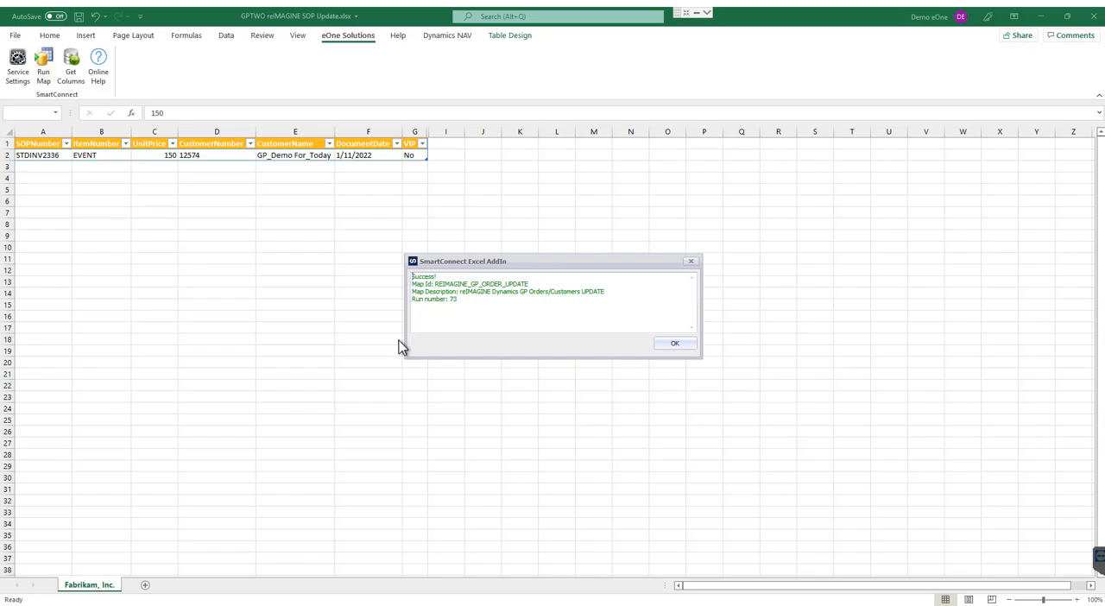
click(675, 344)
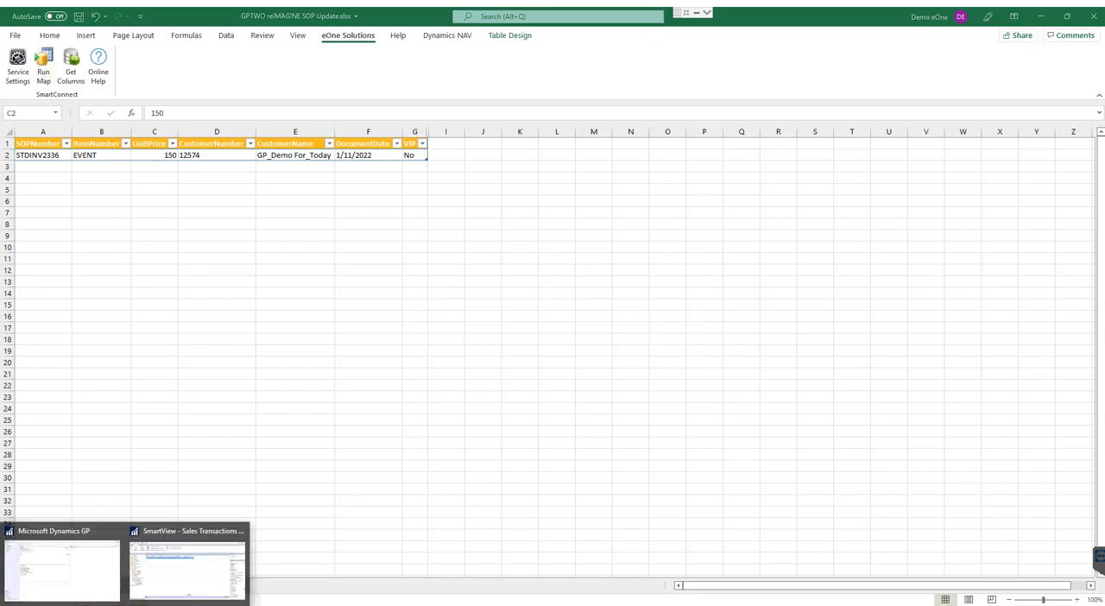
Refresh Today's Orders in SmartView to check the invoice's document amount, and close SmartView.
click(166, 576)
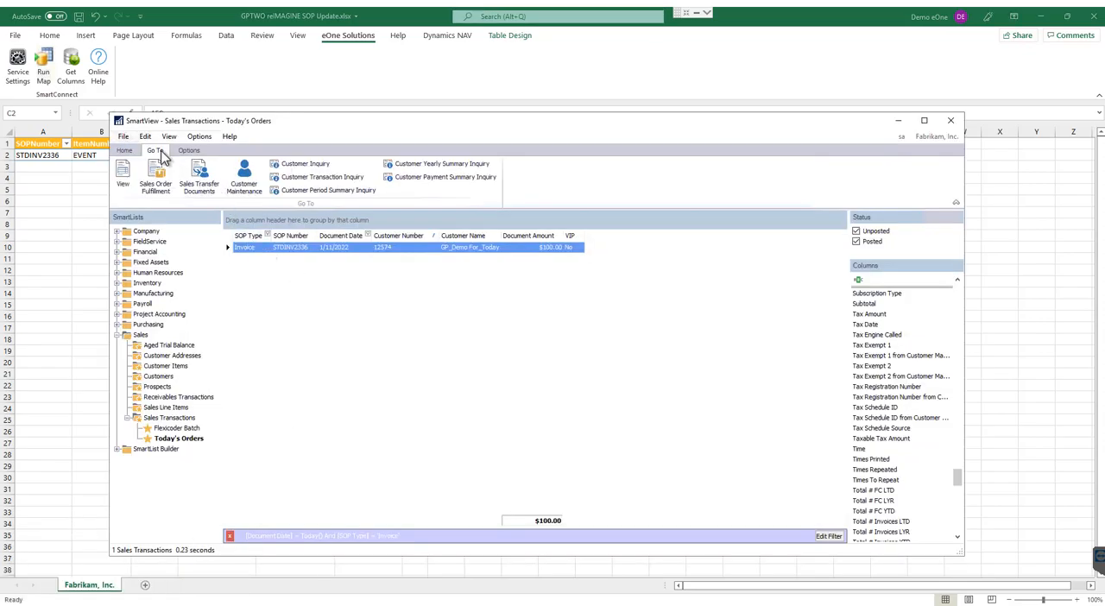
click(124, 151)
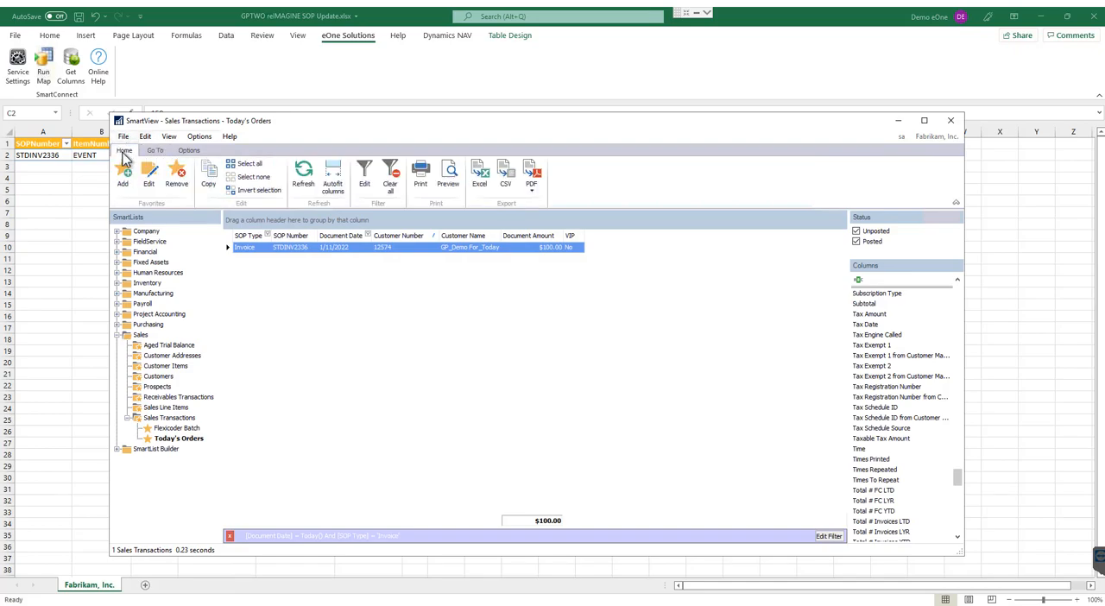
click(303, 177)
click(951, 120)
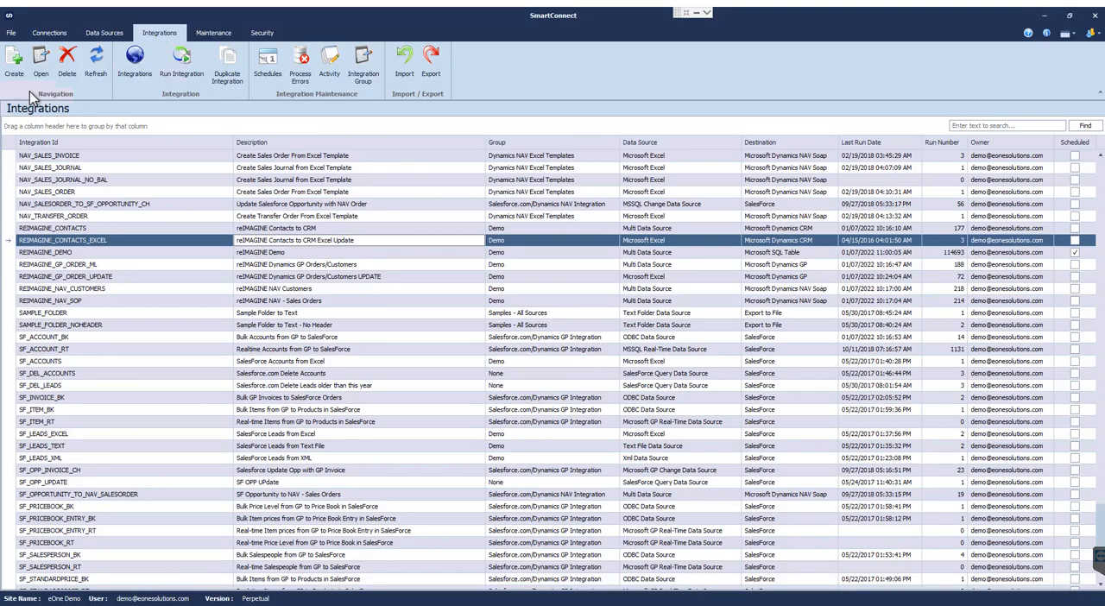
Browse the connector types available for a new connection, and view the existing Dynamics GP connection's setup without saving.
click(53, 34)
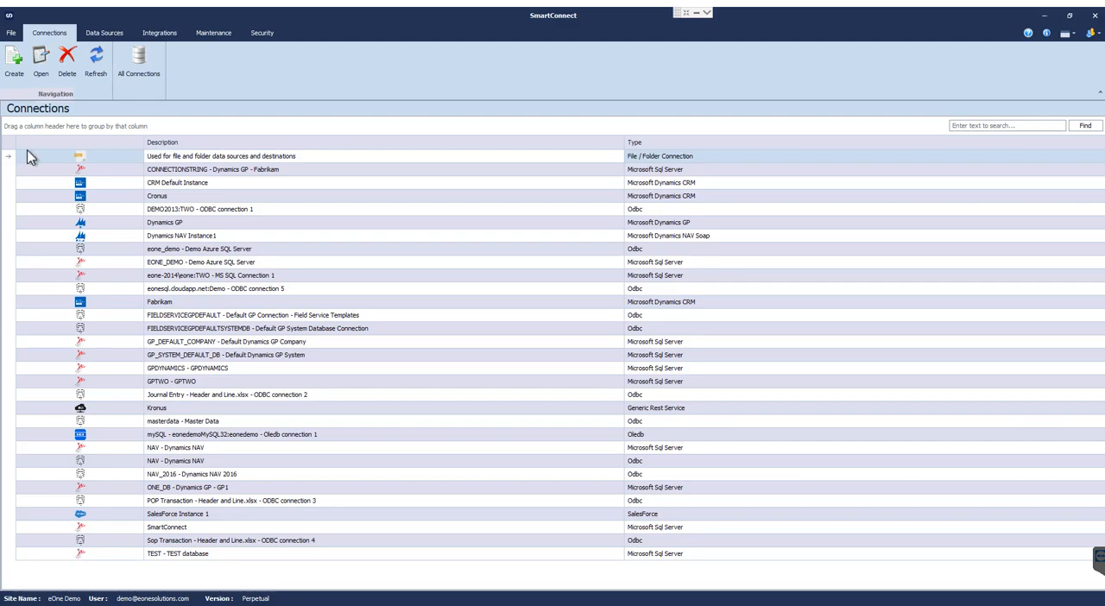
click(14, 69)
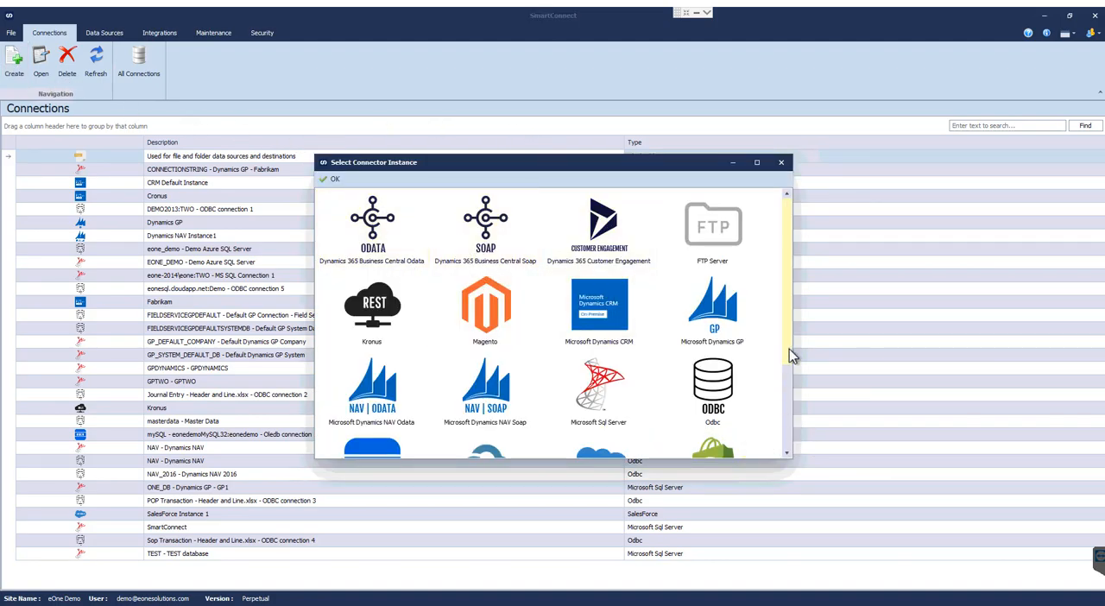
drag(789, 354, 802, 452)
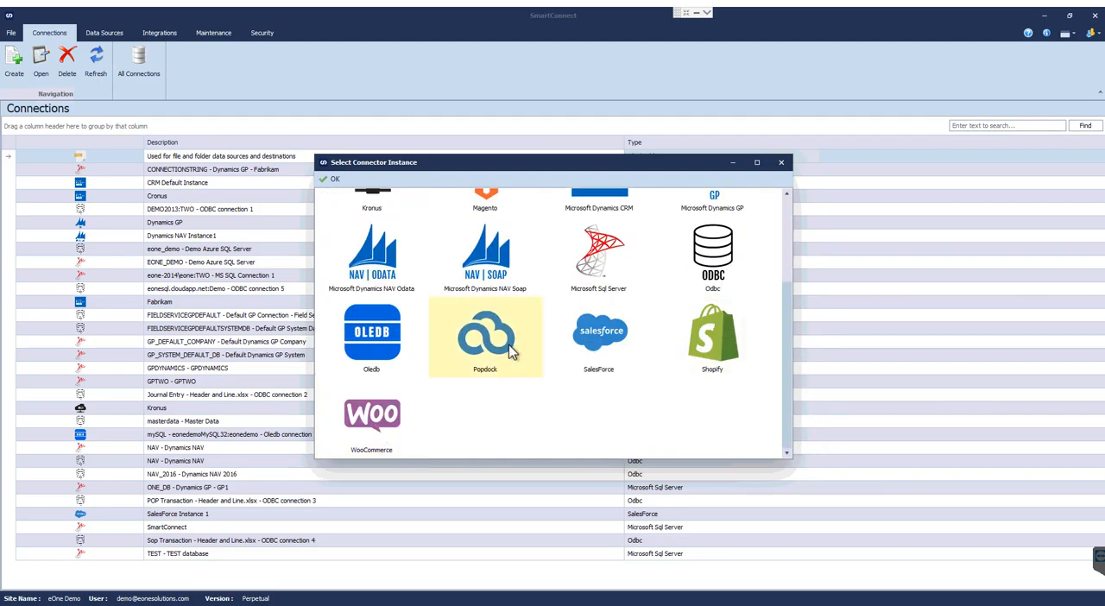
scroll(501, 339, up, 1)
scroll(399, 320, up, 1)
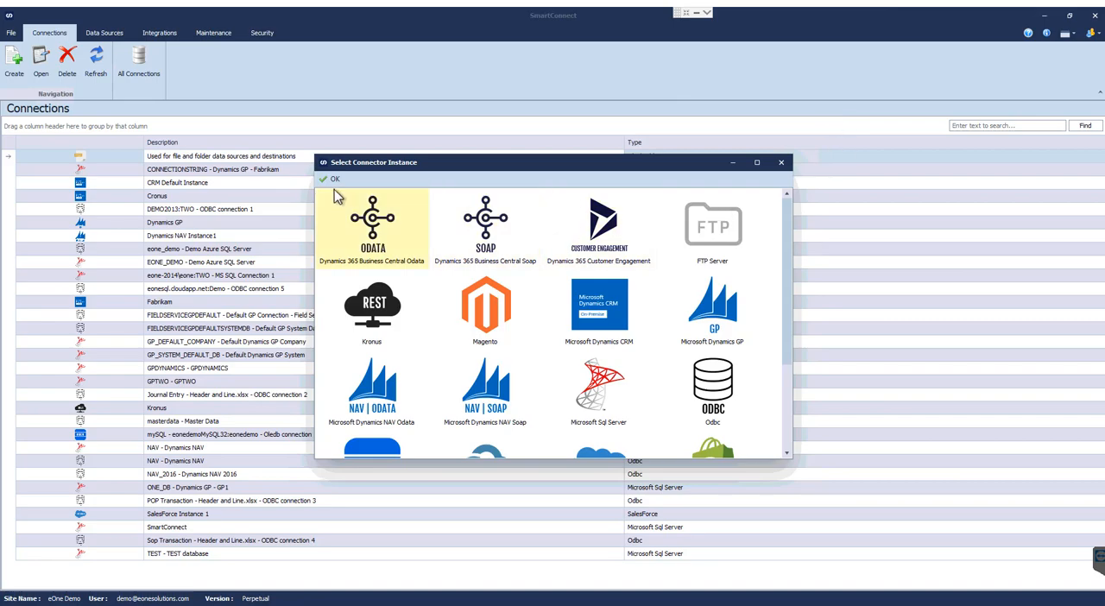
click(333, 179)
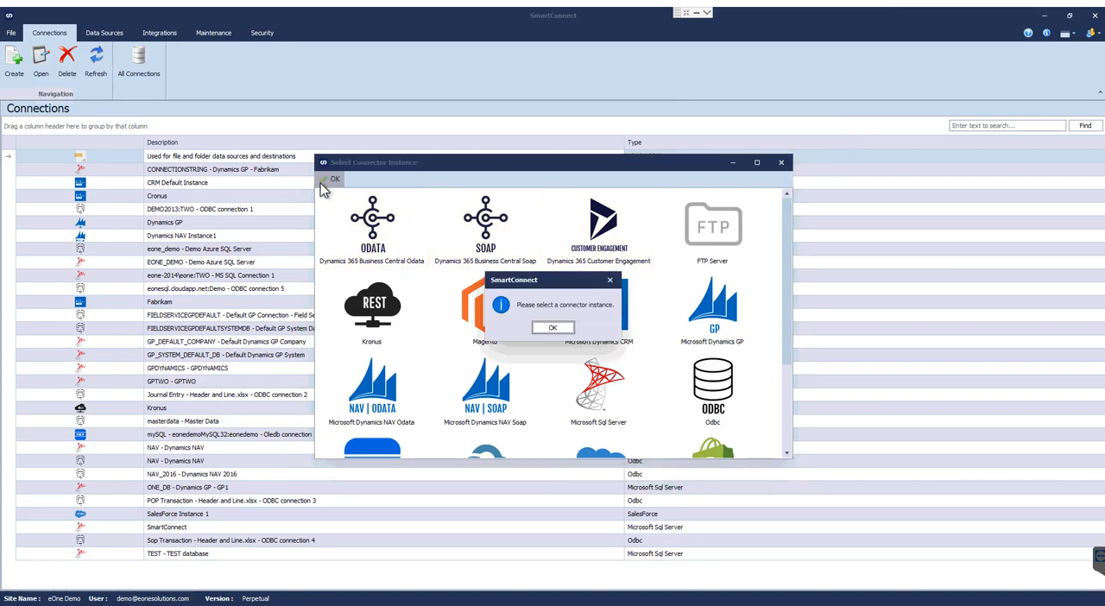
click(546, 330)
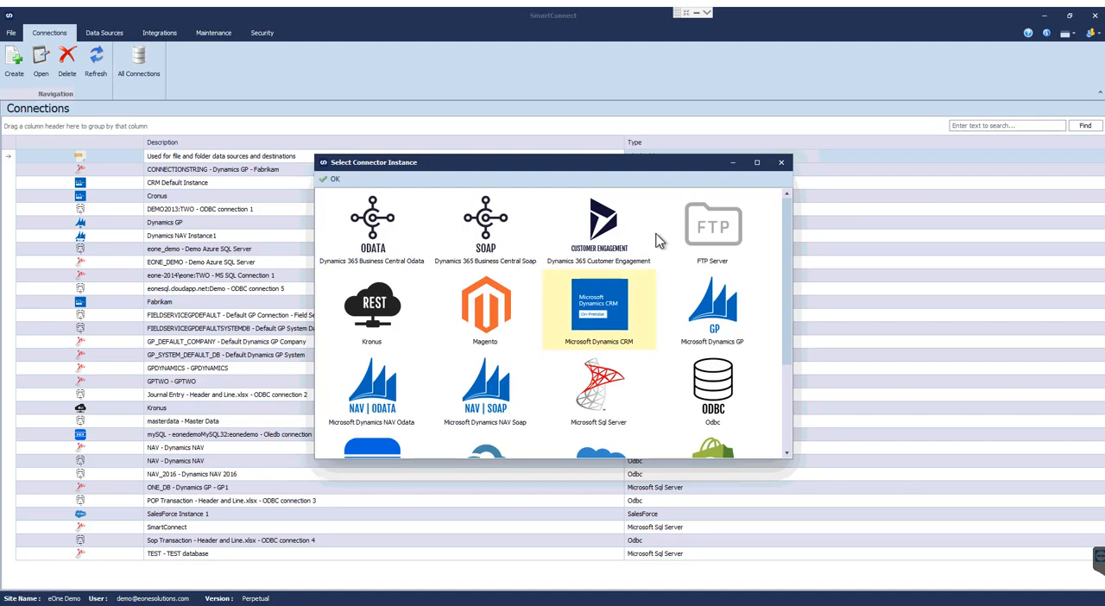
click(781, 163)
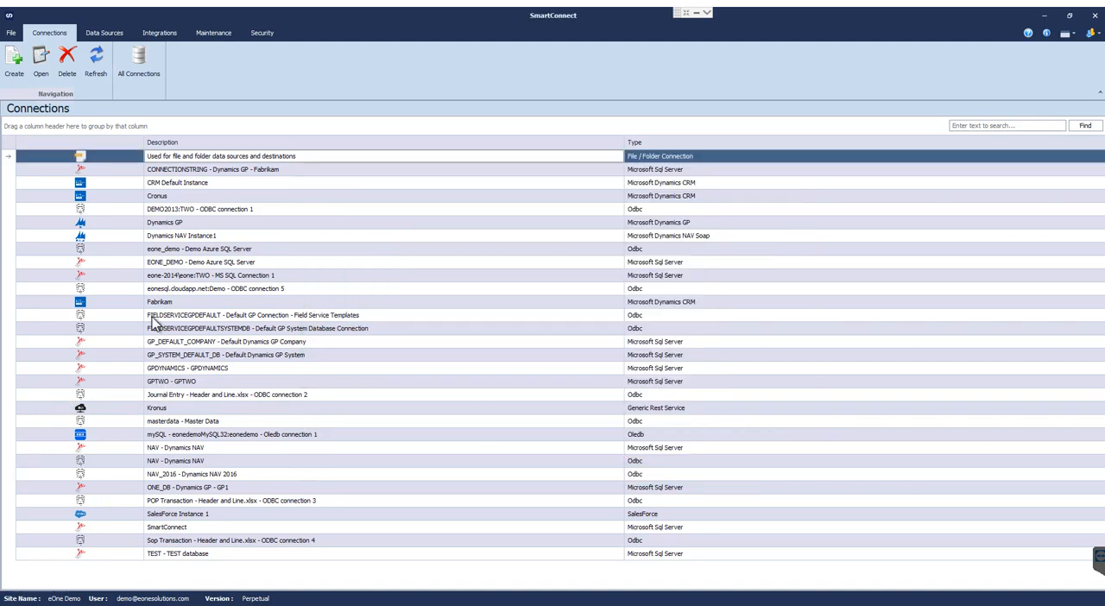
click(161, 223)
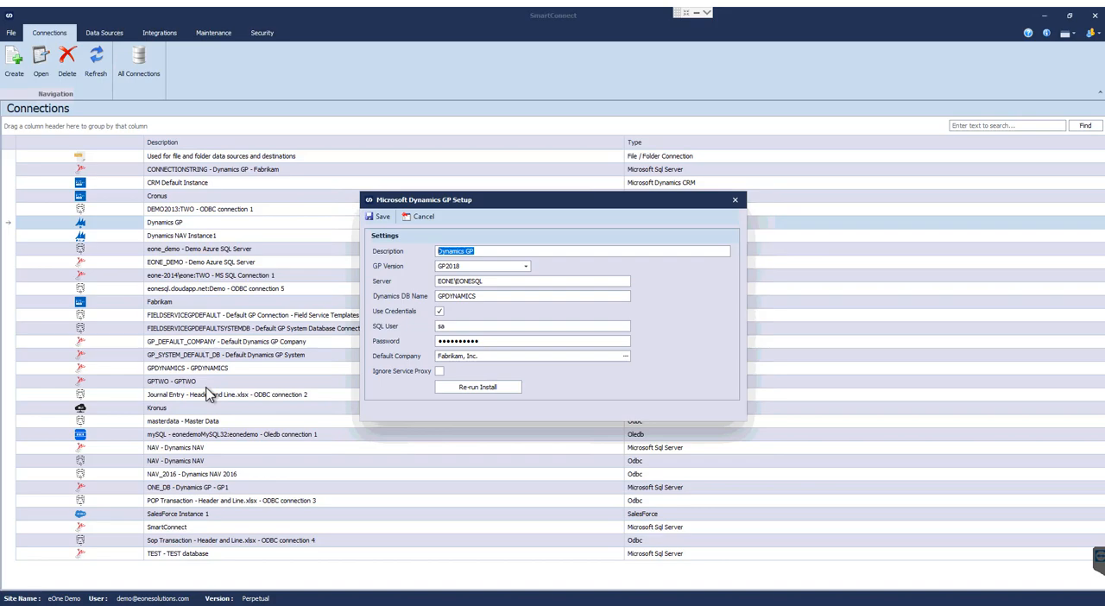
click(422, 218)
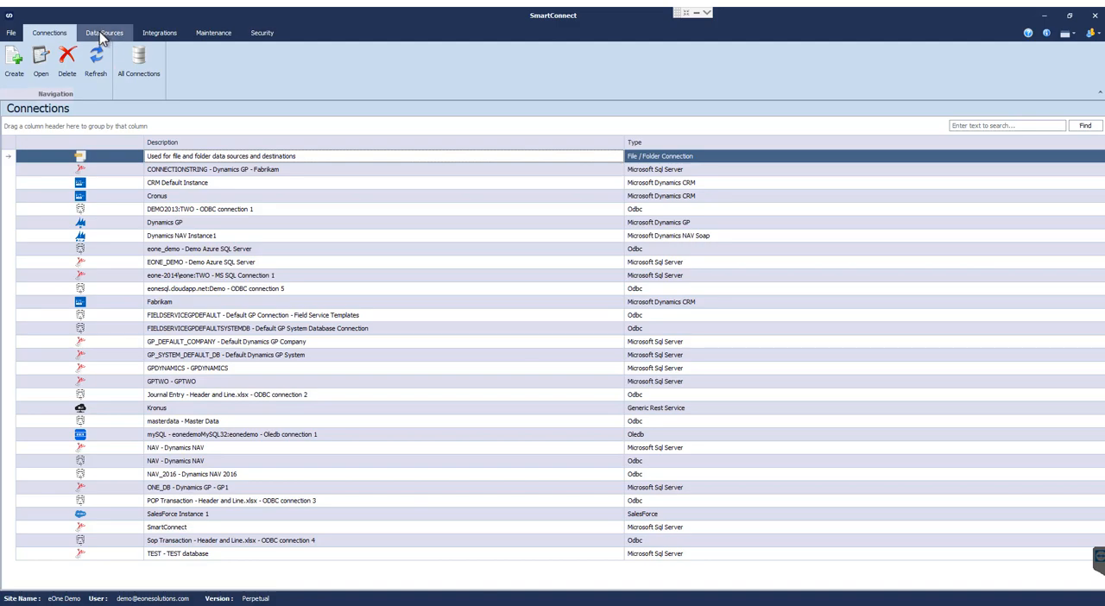
Start a new data source of the Bulk type using the Microsoft Dynamics GP Query connector.
click(99, 32)
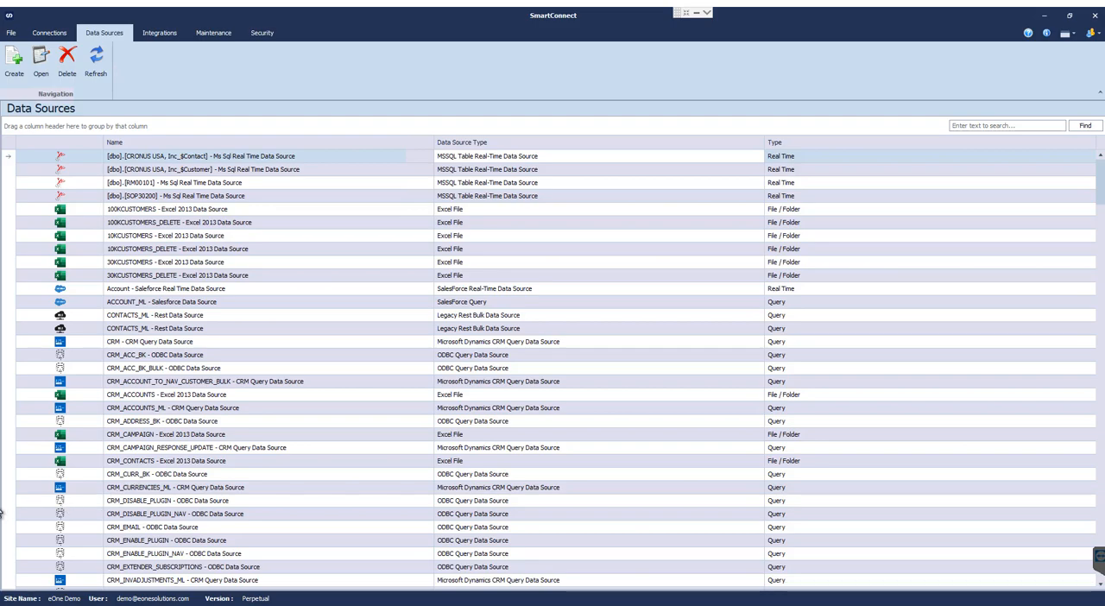
click(12, 67)
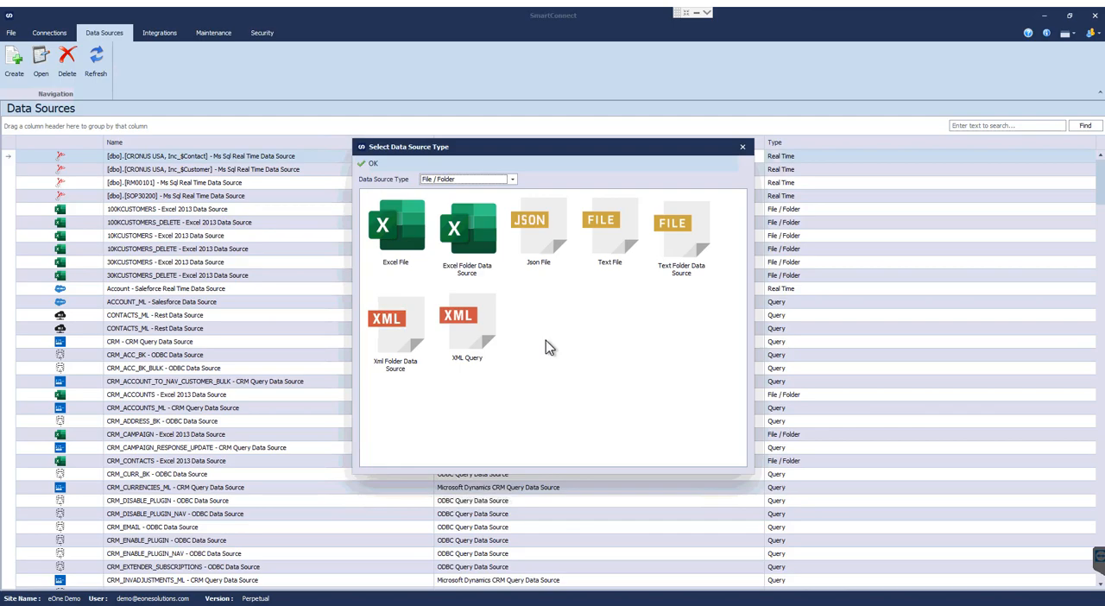
click(512, 181)
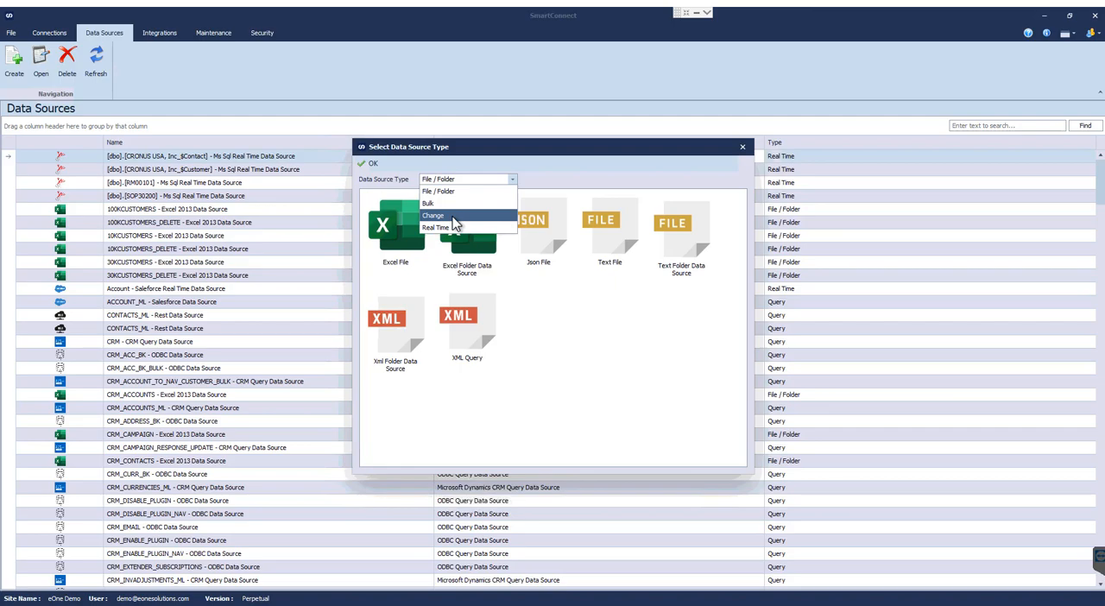
click(434, 208)
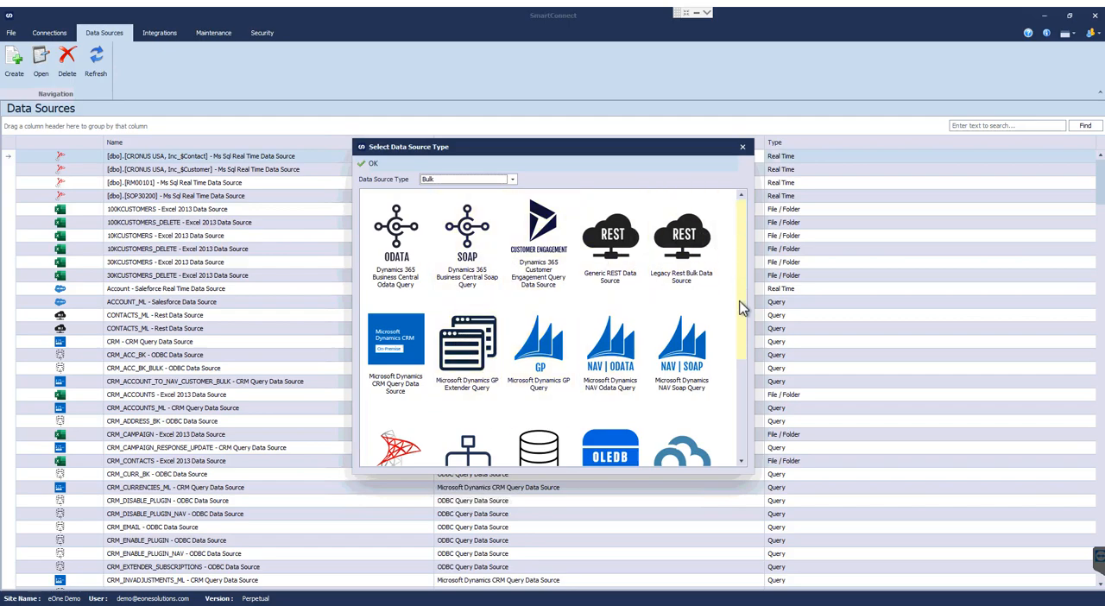
drag(740, 308, 757, 244)
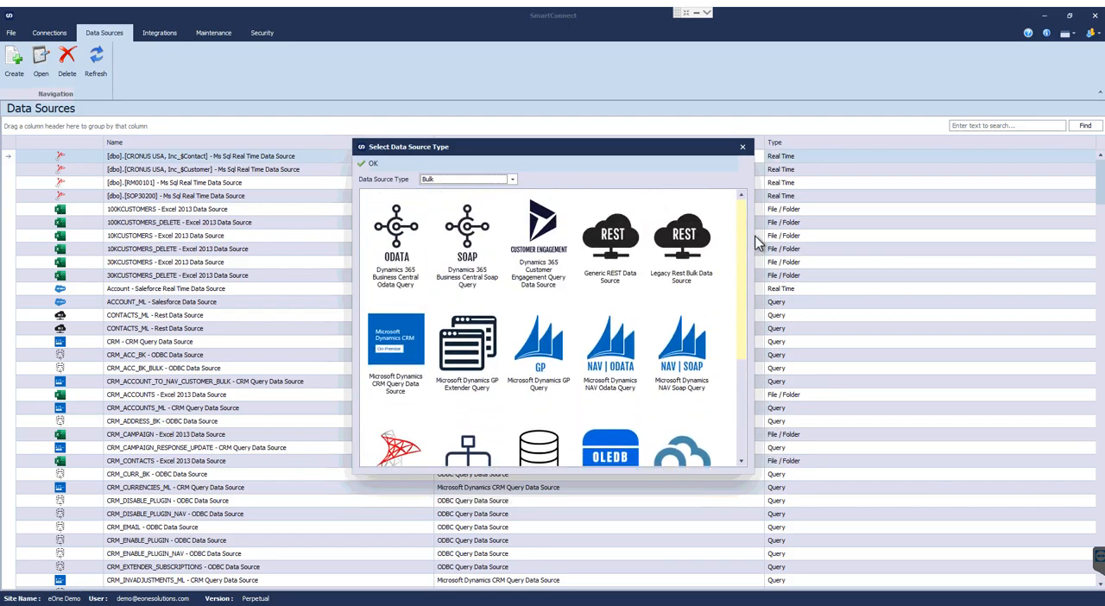
click(538, 361)
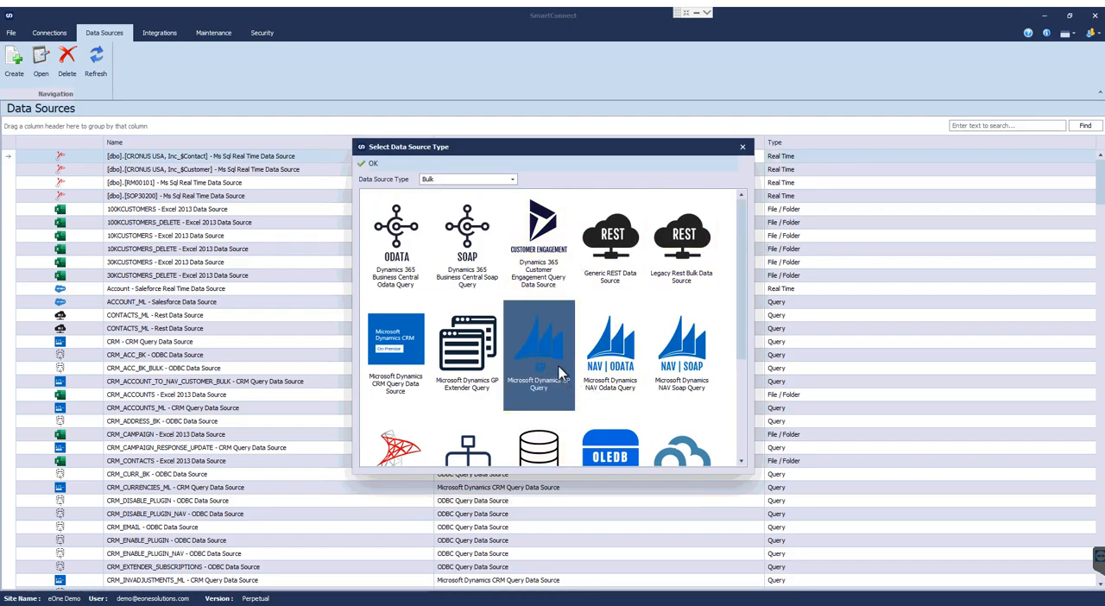
click(365, 164)
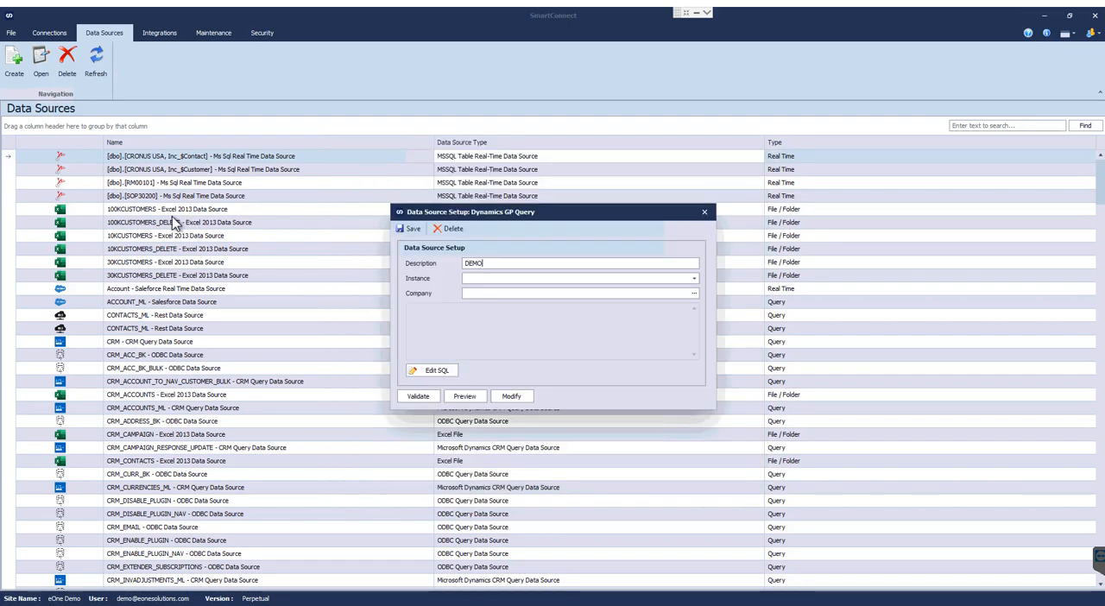
Describe the data source as DEMO and assign it the Dynamics GP instance and company Fabrikam, Inc. (GPTWO).
text(DEMO)
key(Tab)
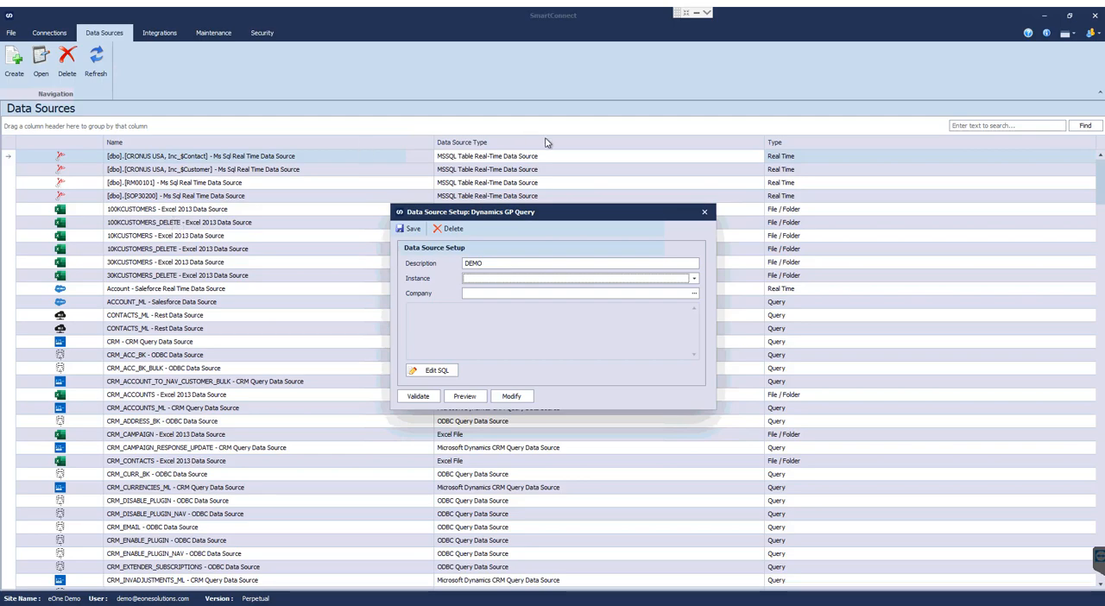
click(694, 281)
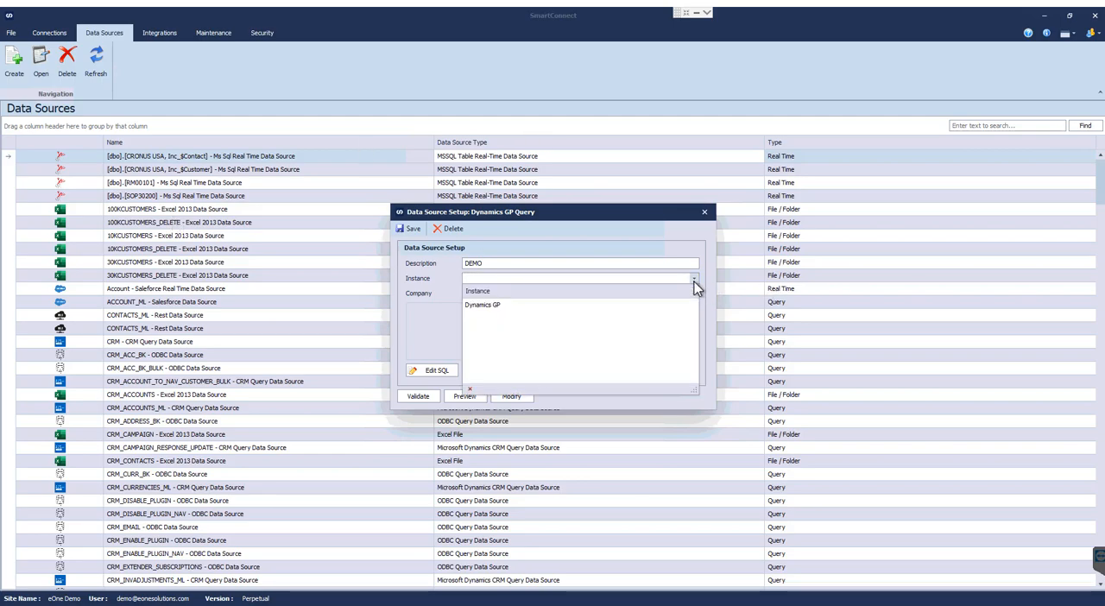
click(482, 306)
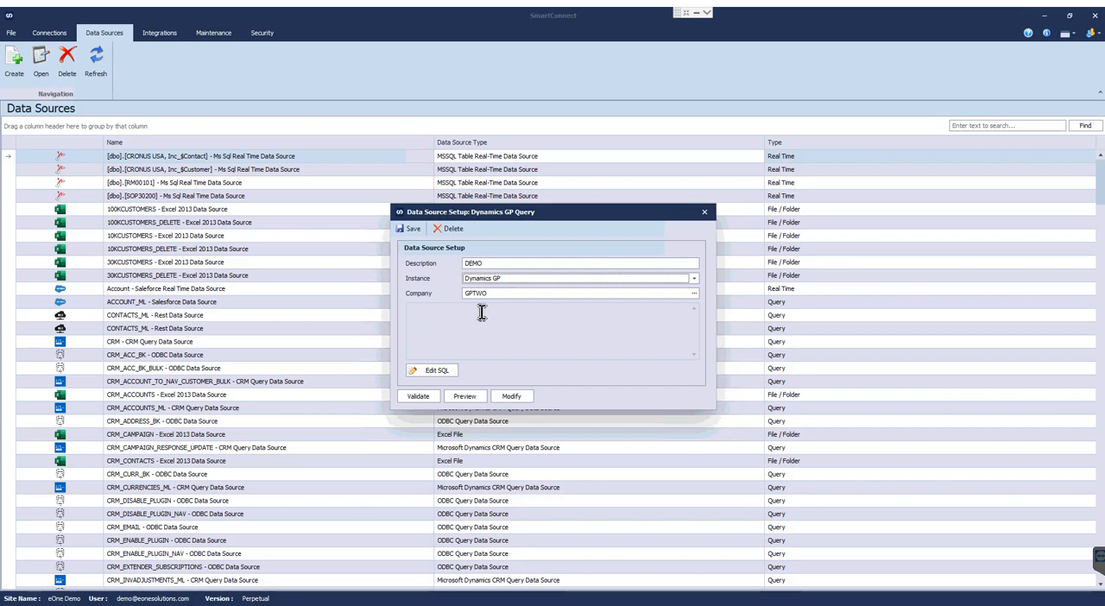
click(692, 293)
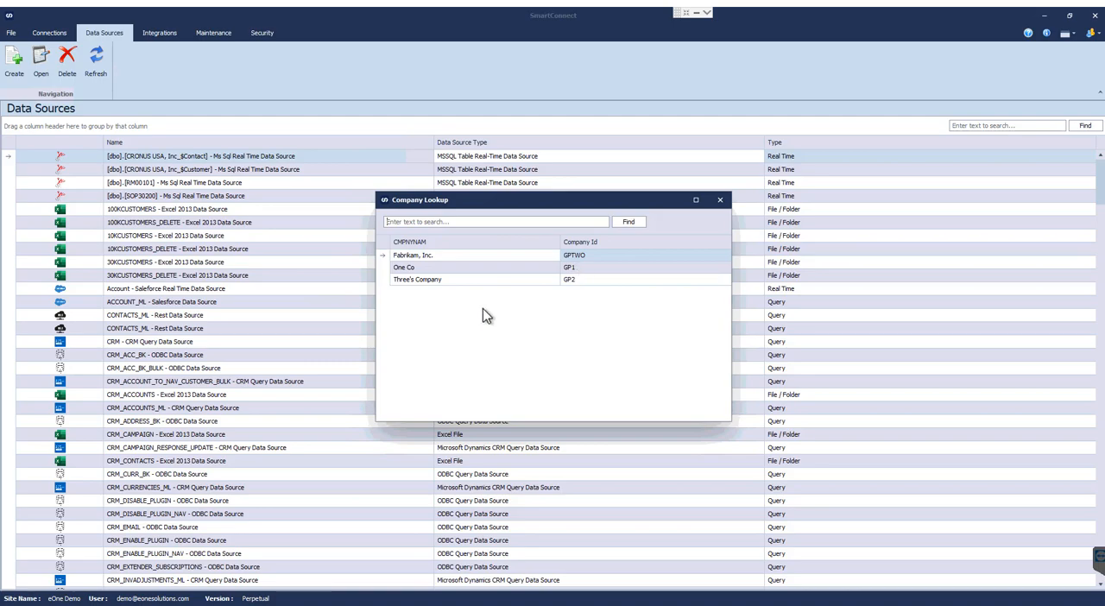
click(417, 255)
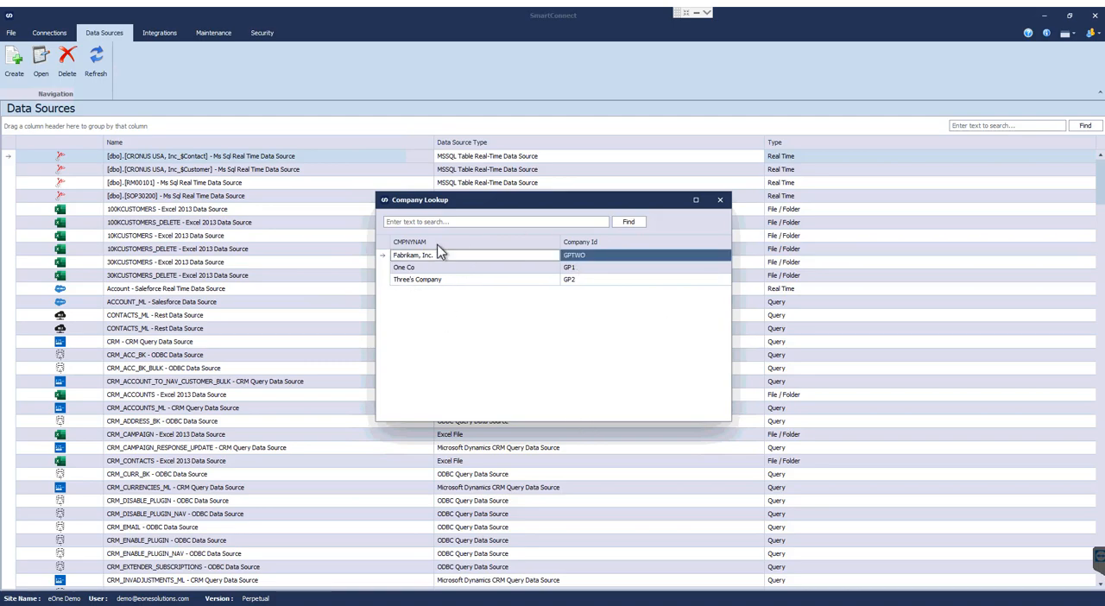
double_click(482, 257)
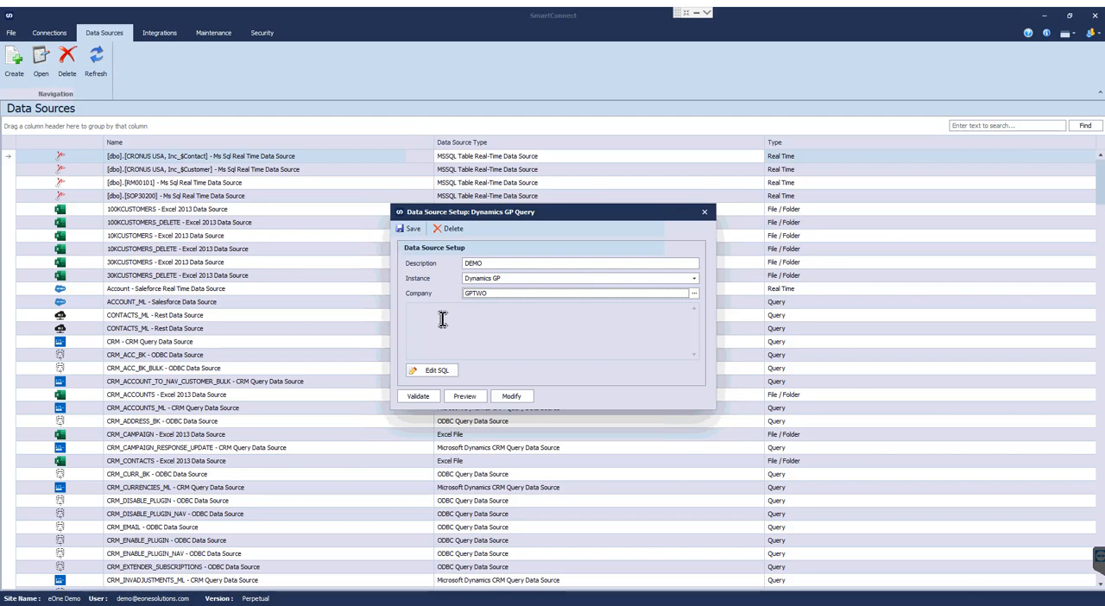
Write SELECT * FROM RM00101 as a manually edited SQL query for the data source, and clear it.
click(437, 378)
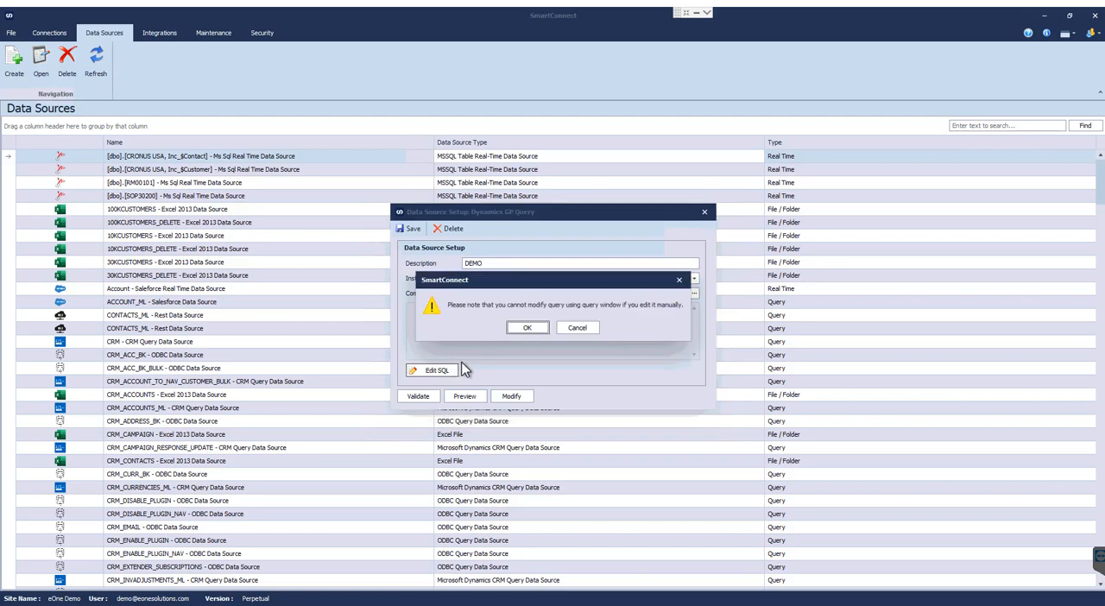
click(525, 332)
click(439, 323)
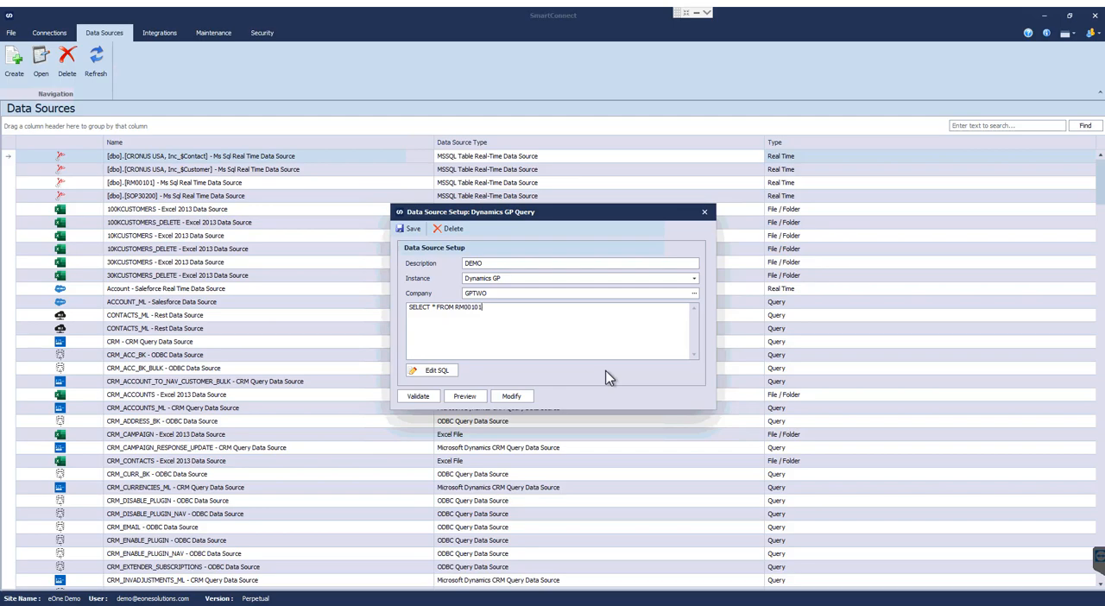
drag(486, 308, 352, 306)
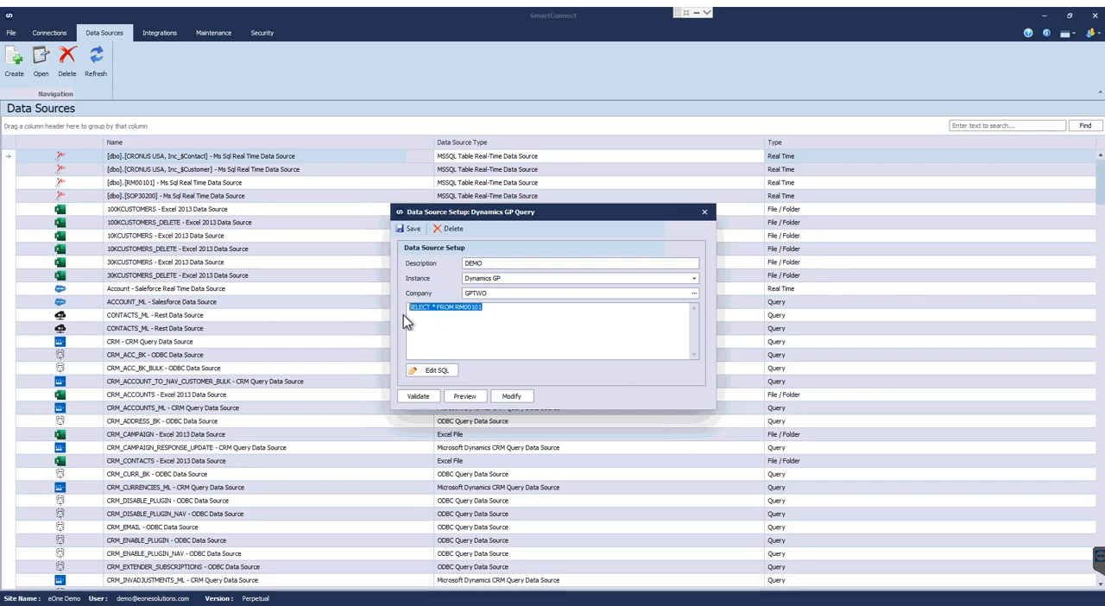
key(Delete)
Open the data source's visual query designer and add the RM Customer MSTR table to the query.
click(511, 396)
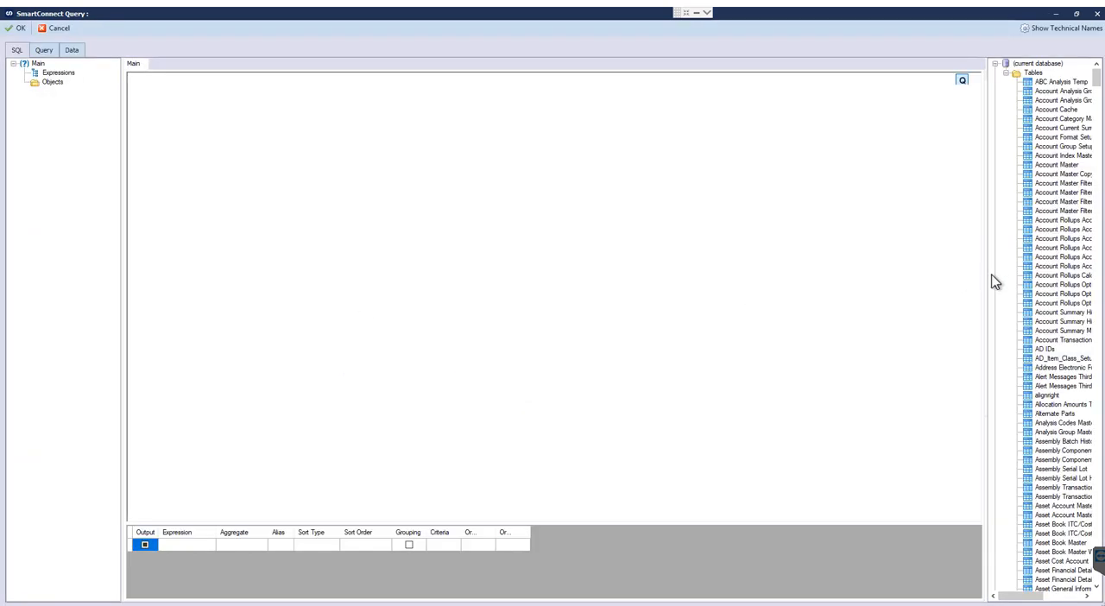
drag(987, 274, 841, 273)
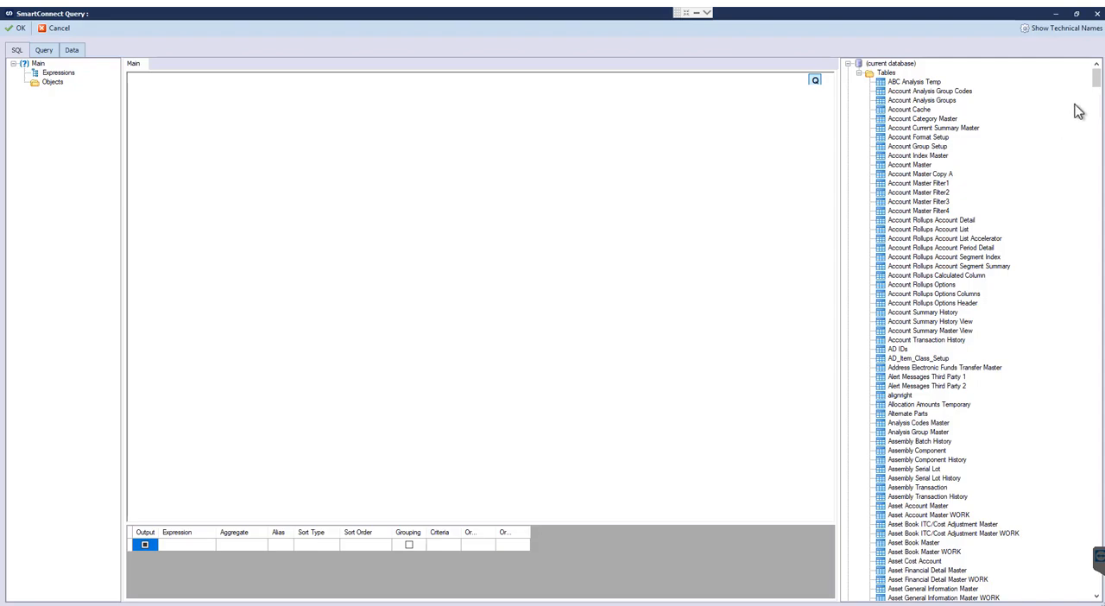
drag(1096, 82, 1067, 459)
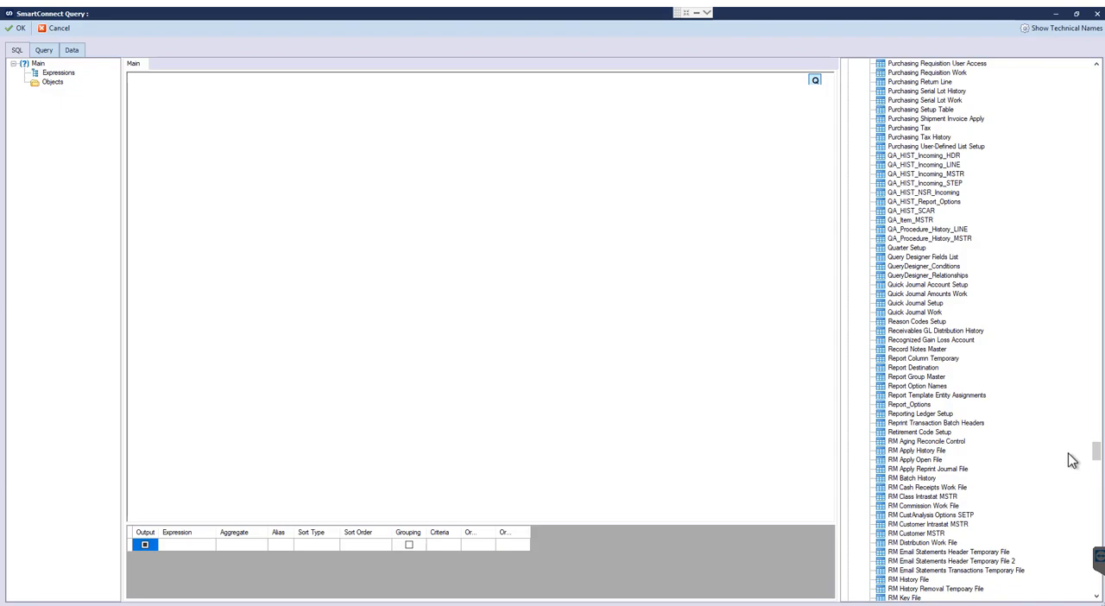
click(925, 534)
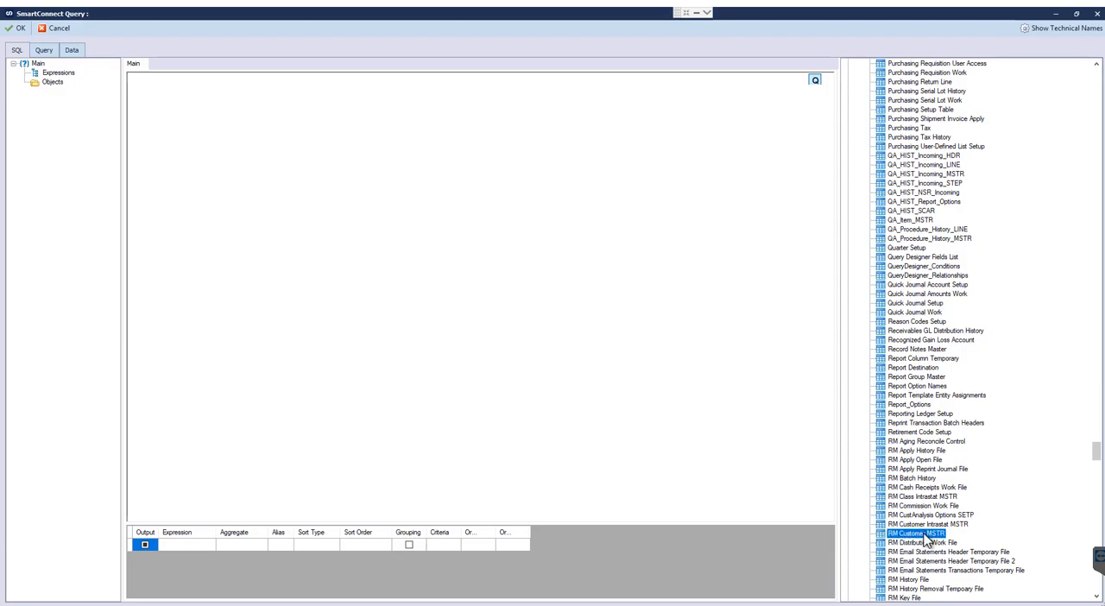
double_click(925, 534)
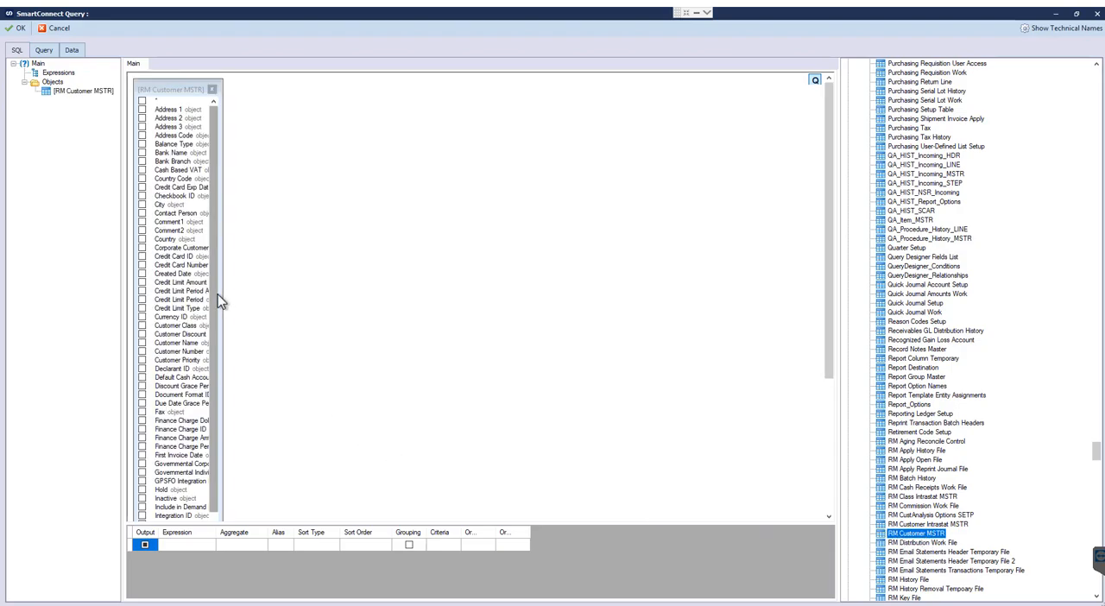
Include the Country Code, Checkbook ID, City and Comment1 fields of RM Customer MSTR in the query output.
drag(222, 293, 347, 309)
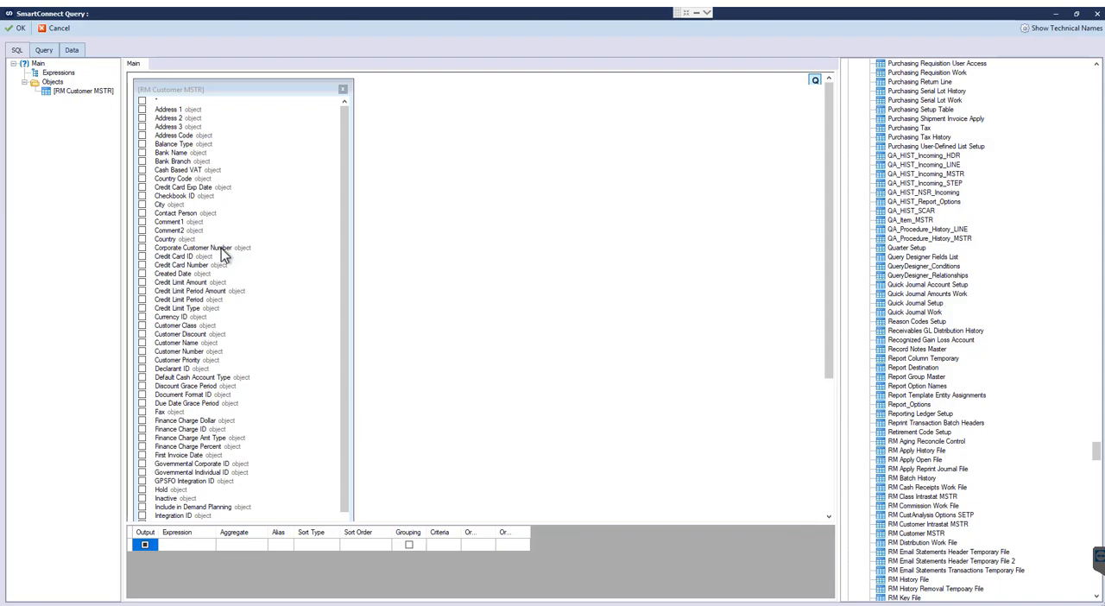
click(142, 179)
click(142, 196)
click(142, 205)
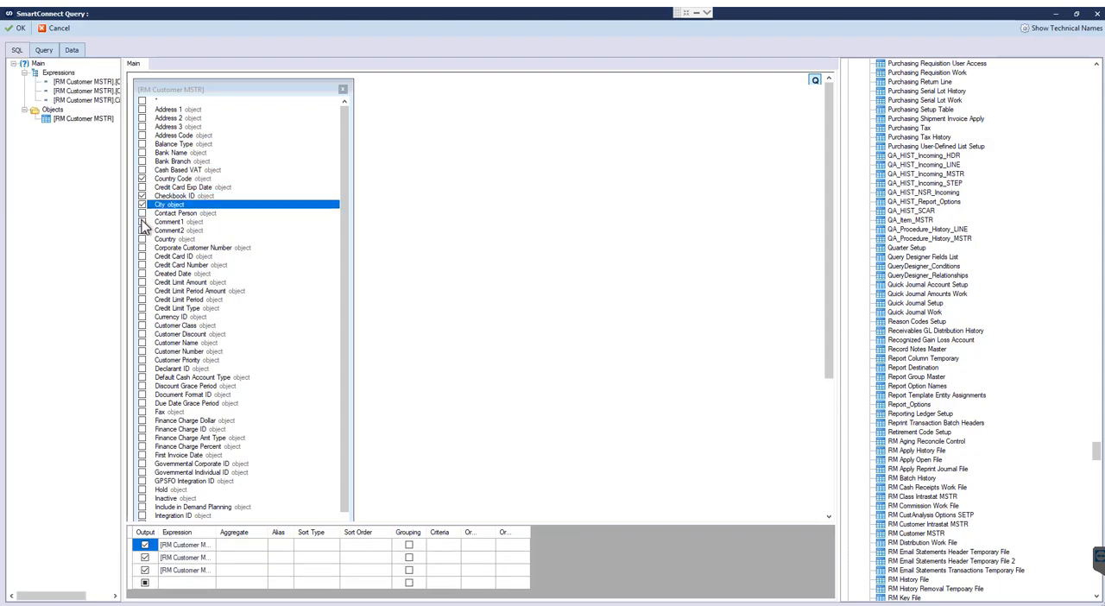
click(142, 221)
Add the QA_Procedure_History_LINE table and join RM Customer MSTR's Credit Card Exp Date to its GB_Statistics field.
drag(927, 229, 464, 141)
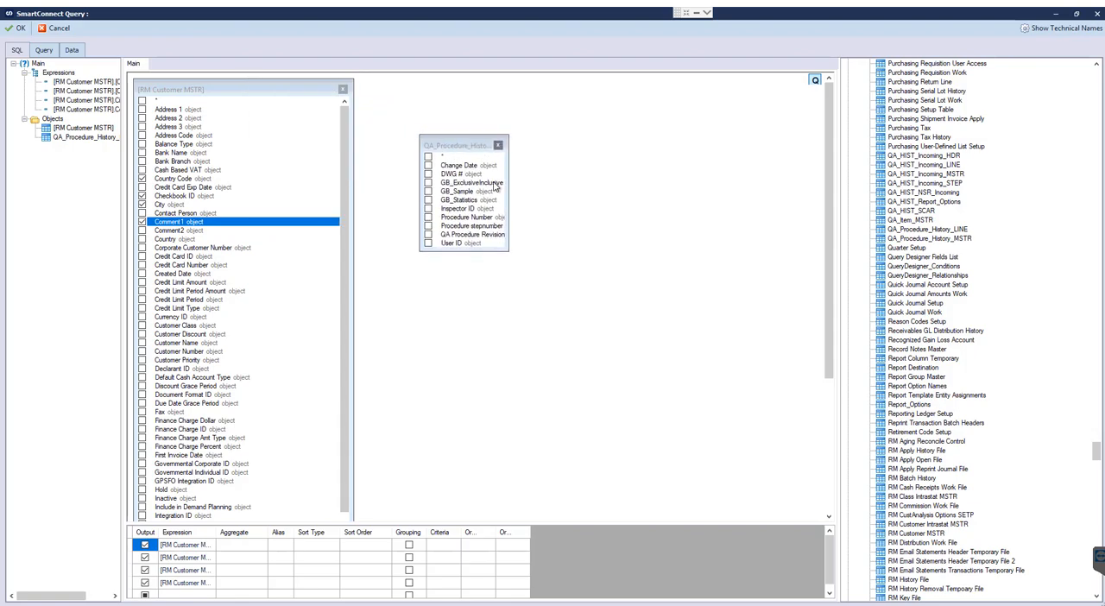
drag(509, 193, 597, 220)
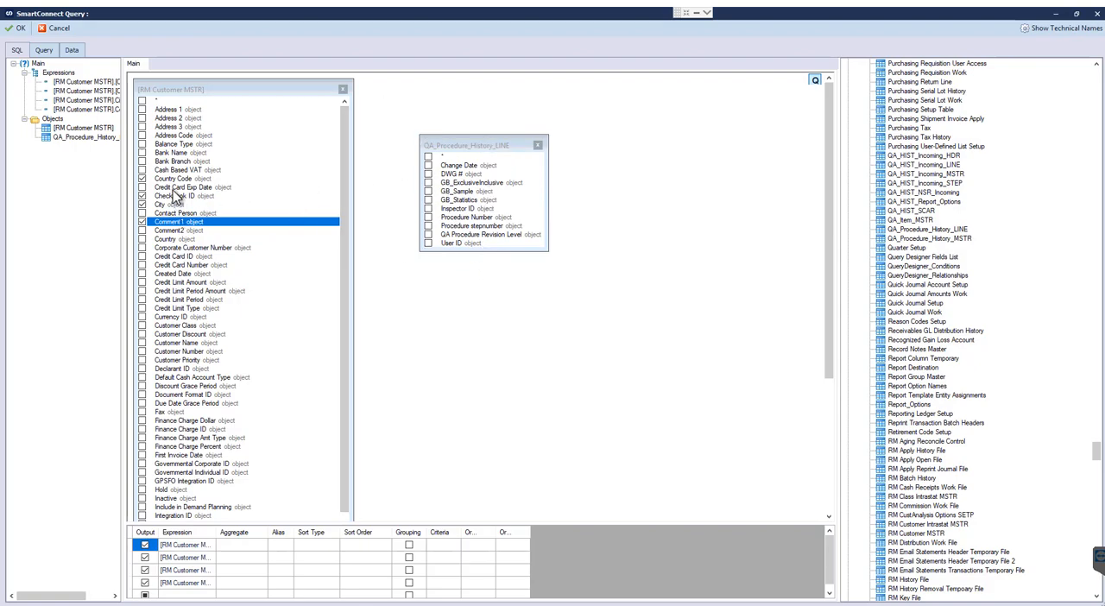
drag(172, 187, 466, 205)
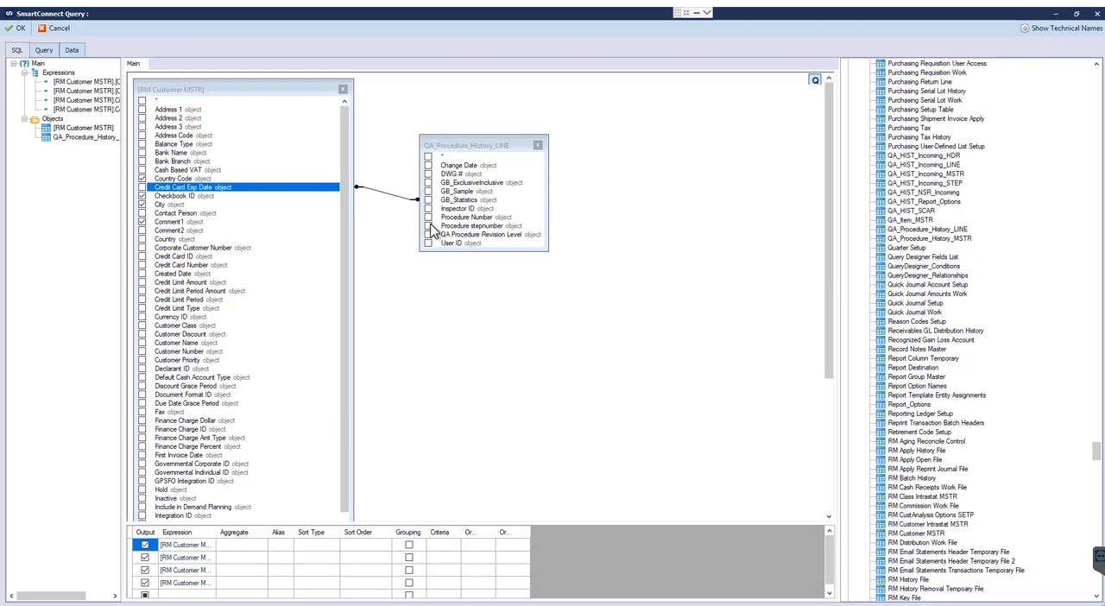
Review the joined query's generated SQL and returned records, and accept the query for the data source.
click(47, 53)
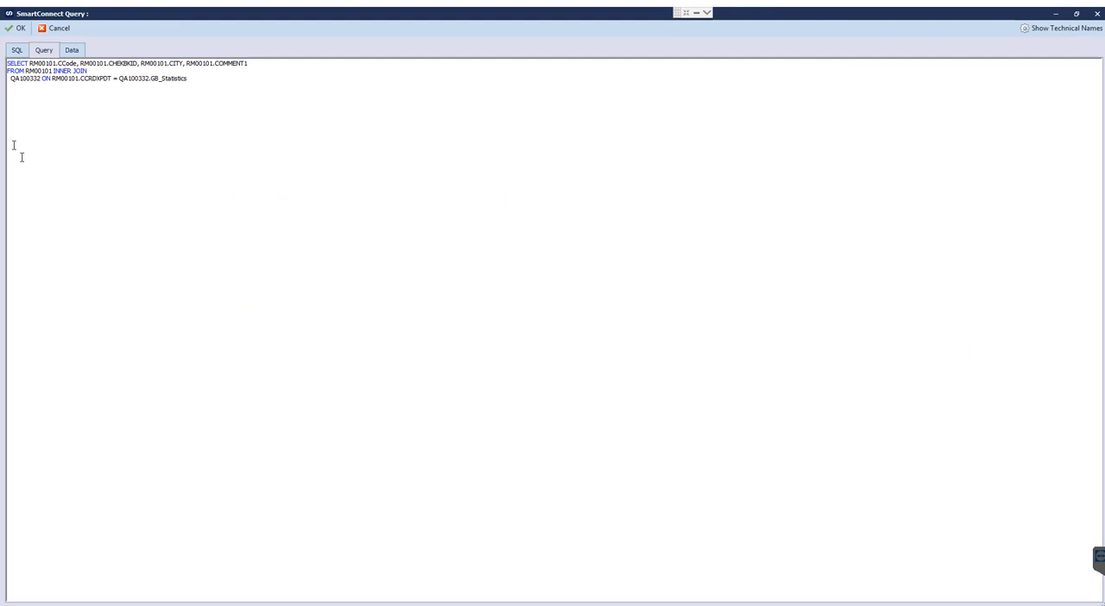
click(102, 82)
click(73, 50)
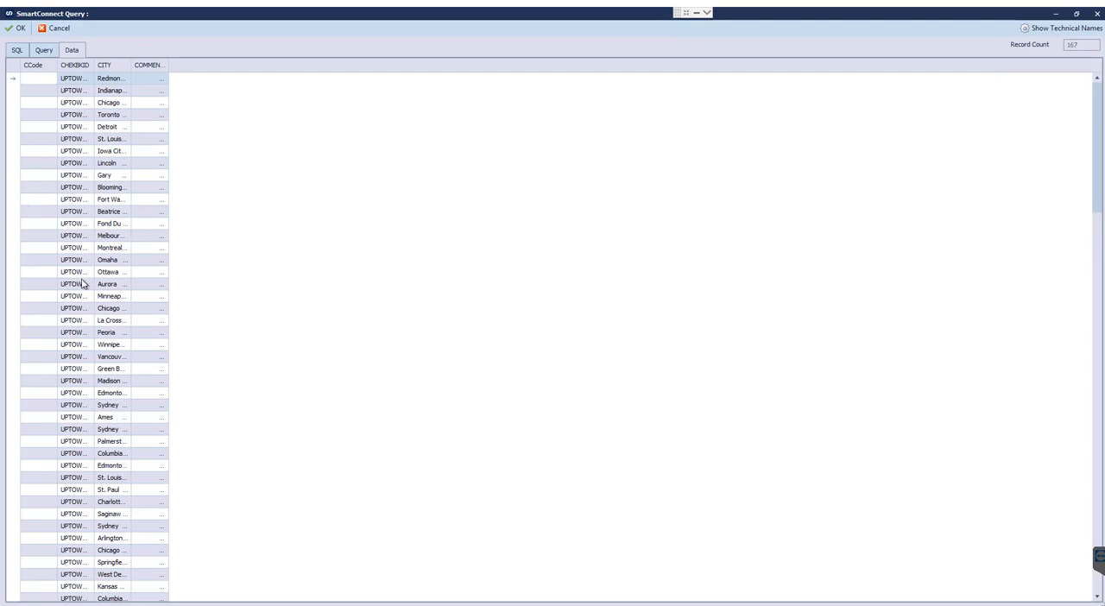
click(43, 50)
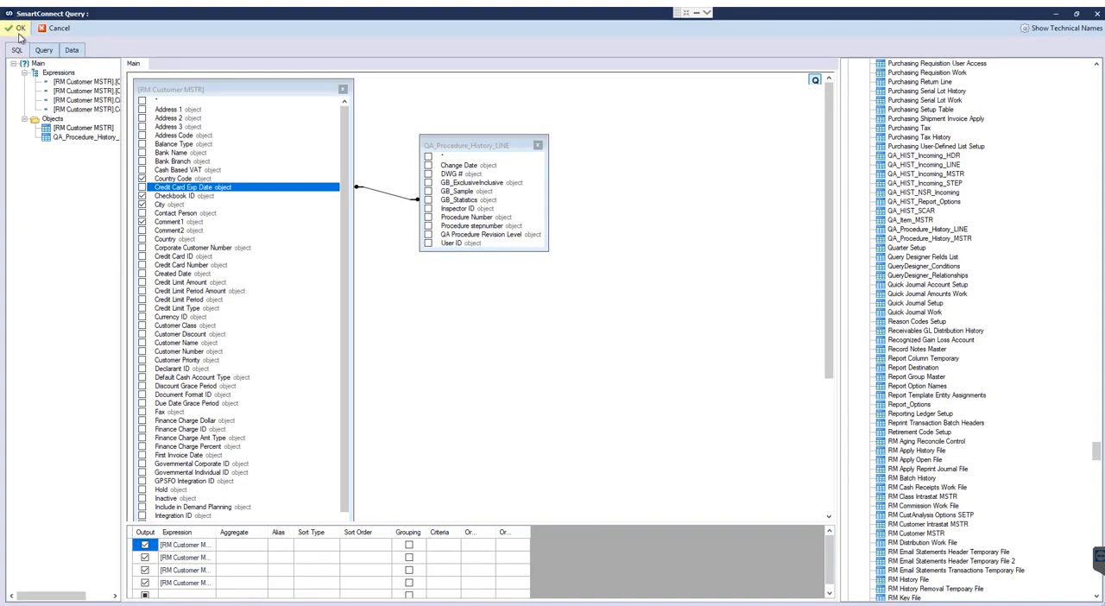
click(17, 30)
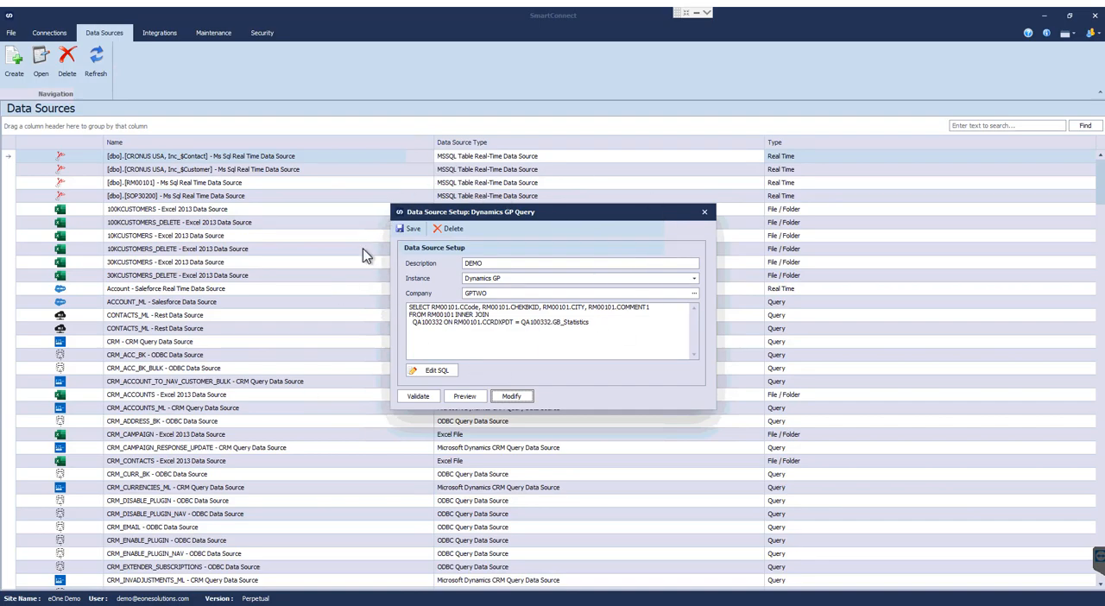
Validate the DEMO Dynamics GP query data source and preview its data.
click(414, 405)
click(561, 334)
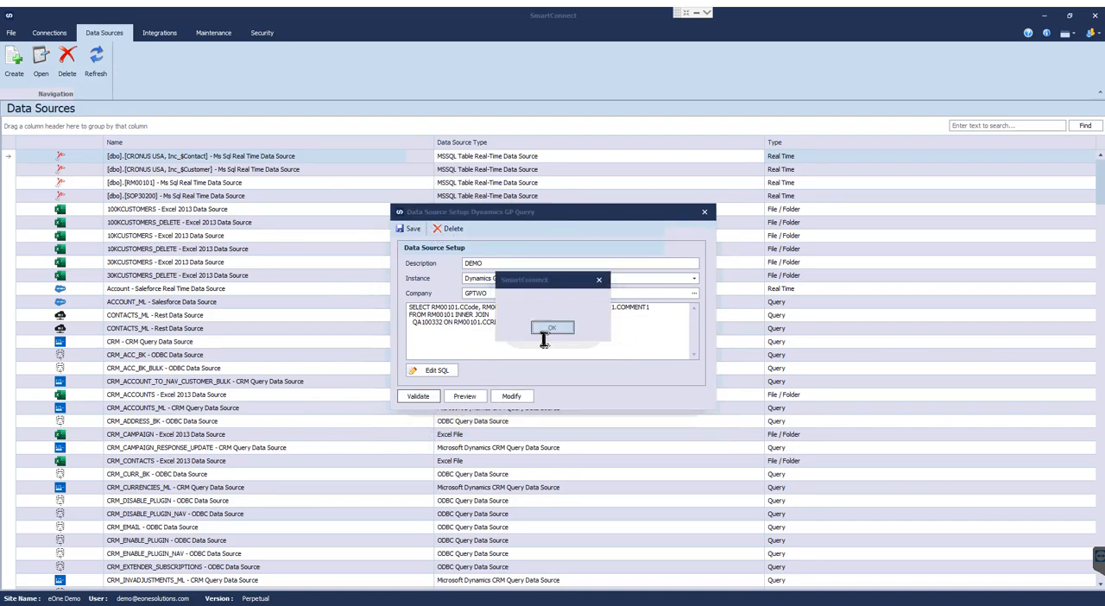
click(465, 397)
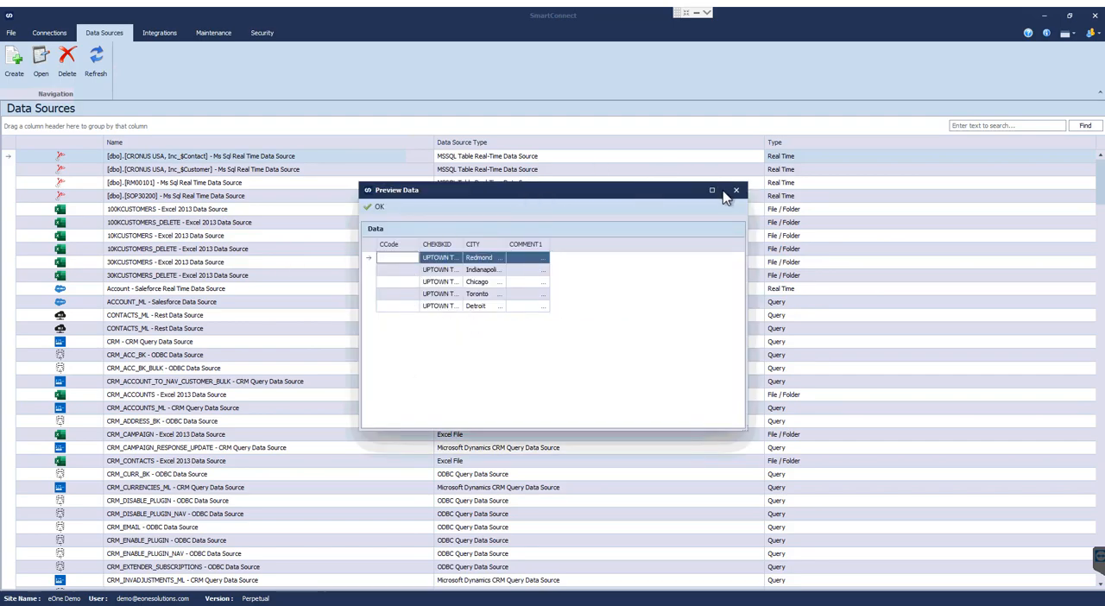
click(736, 190)
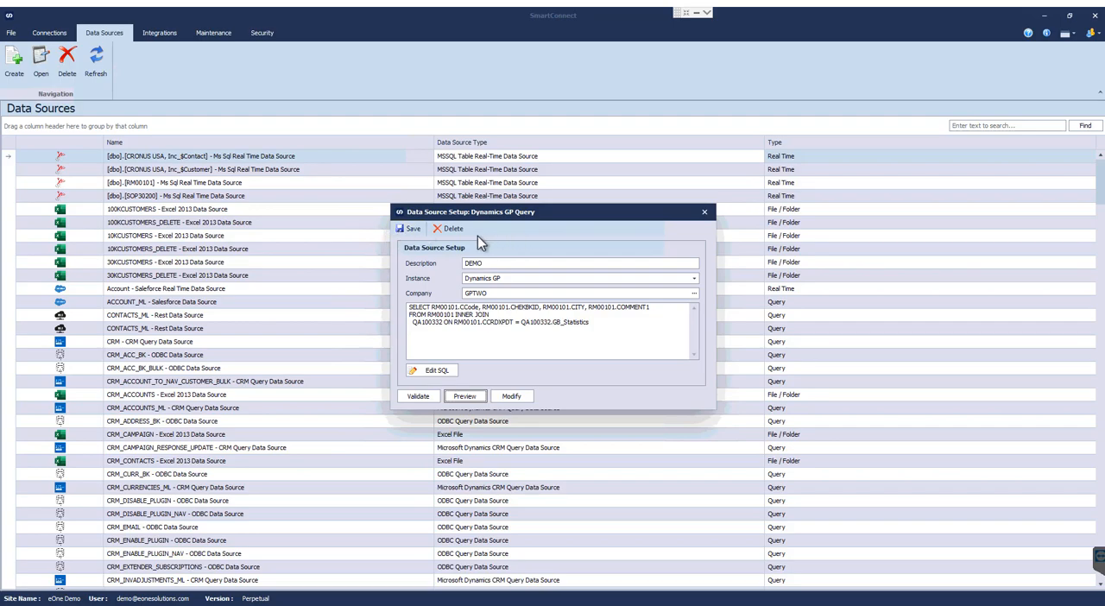
Delete the DEMO Dynamics GP query data source and confirm the deletion.
click(453, 230)
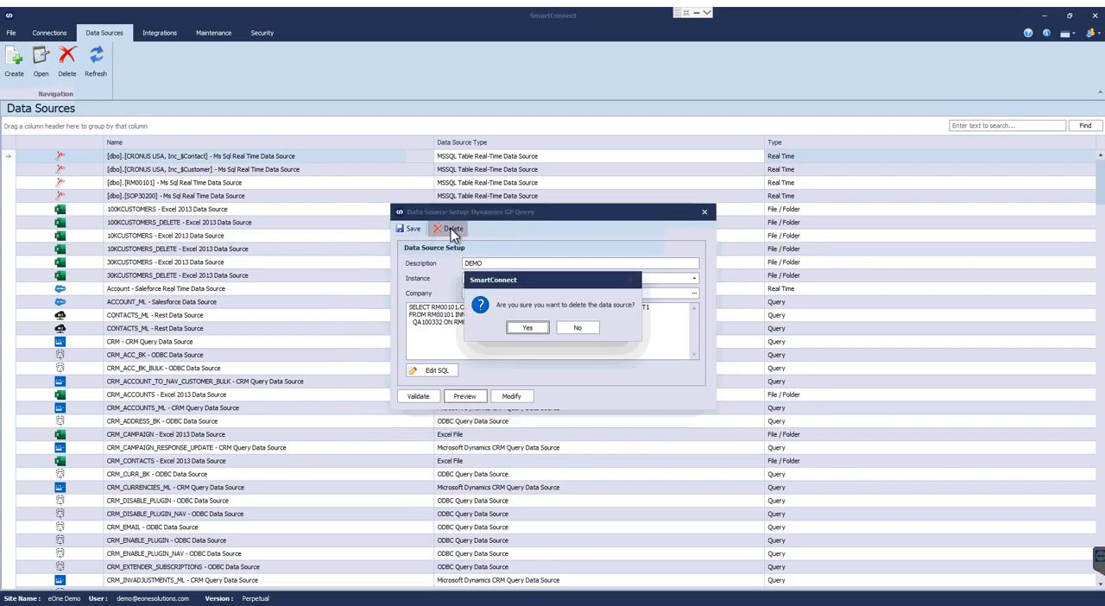
click(522, 328)
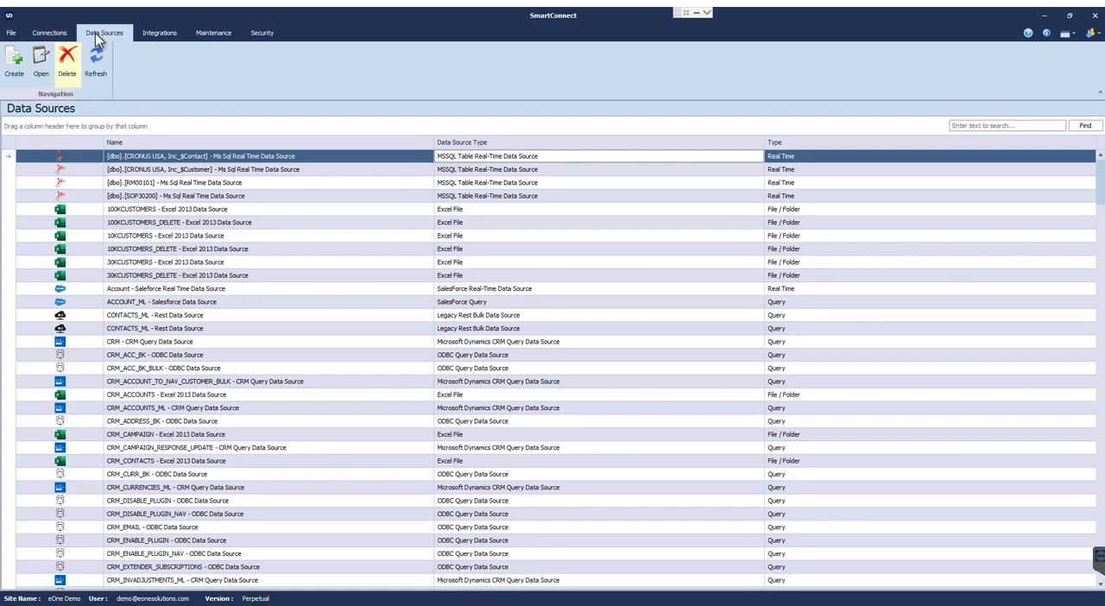
Open the REIMAGINE_GP_ORDER_ML integration from the list of integrations.
click(156, 36)
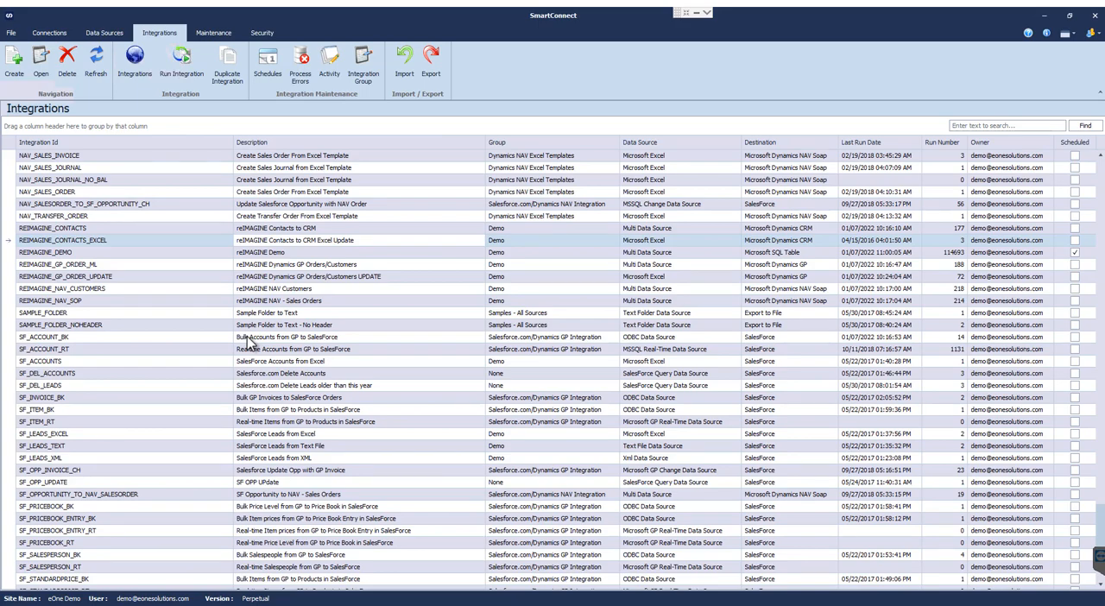
click(76, 266)
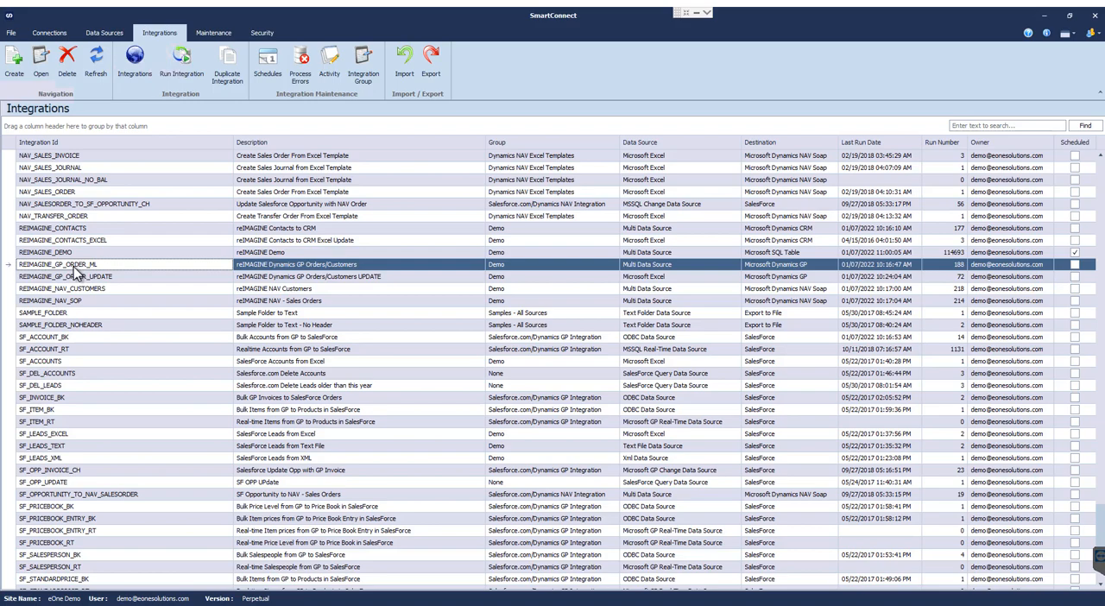
double_click(75, 267)
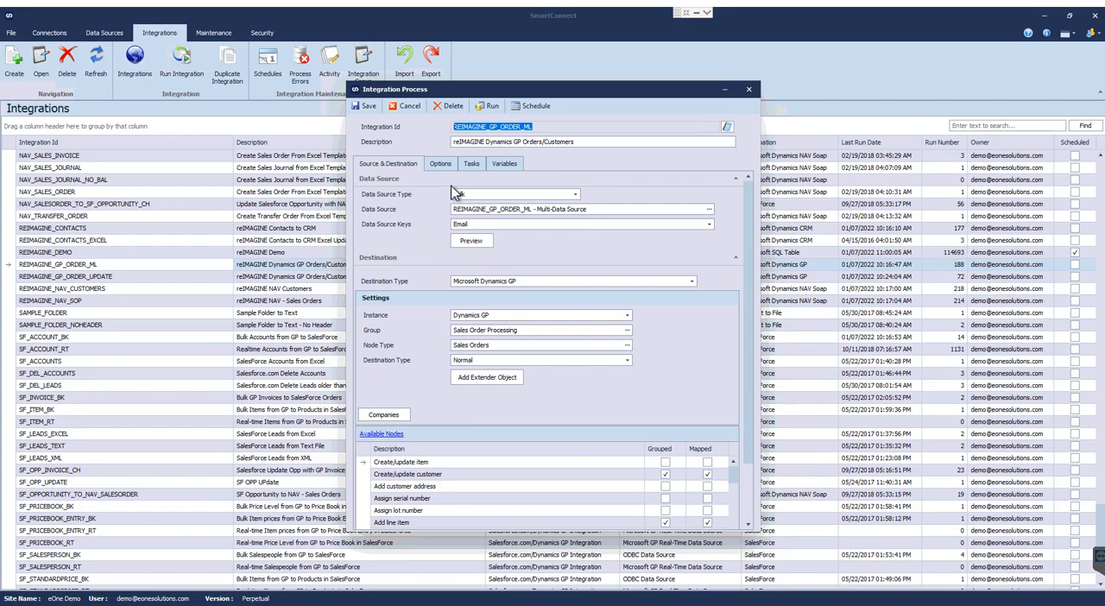
Examine the integration's data source types and selectable data sources, and preview the records of its current source.
click(574, 195)
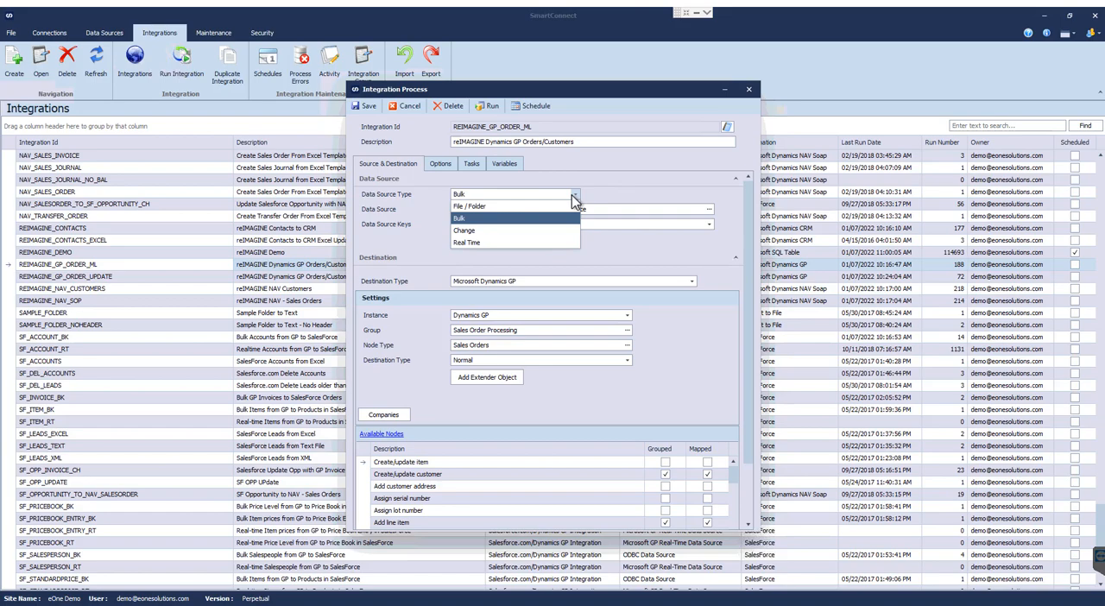
click(574, 197)
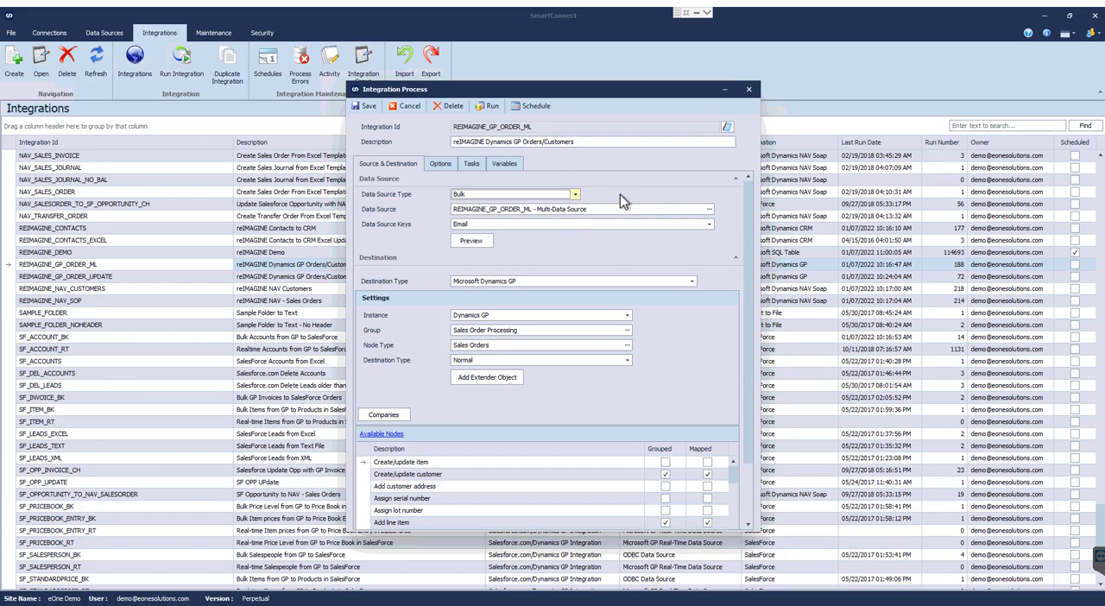
click(709, 209)
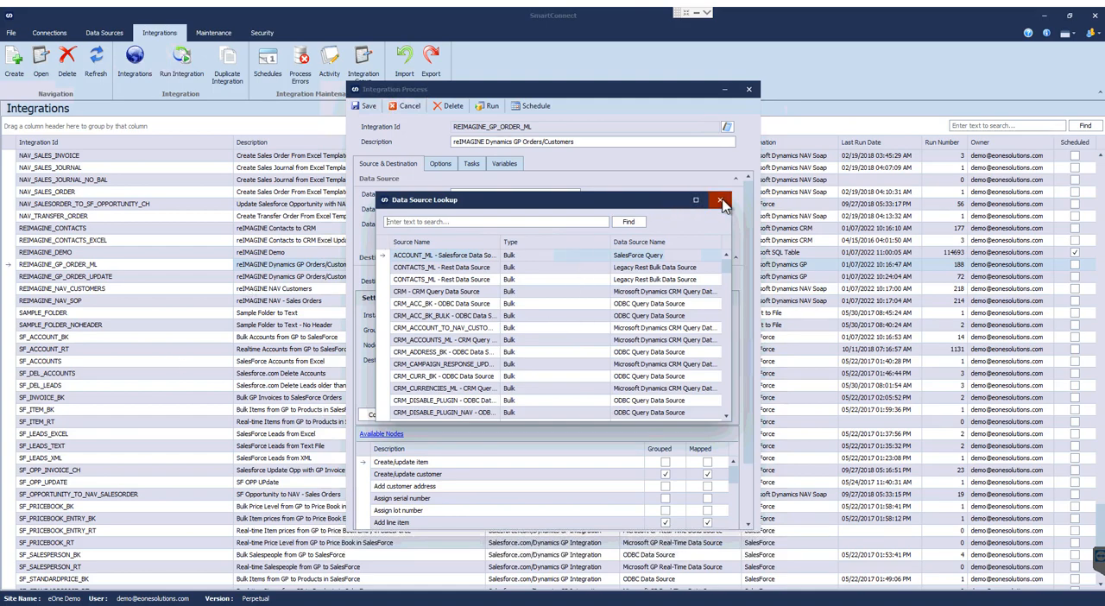
click(721, 201)
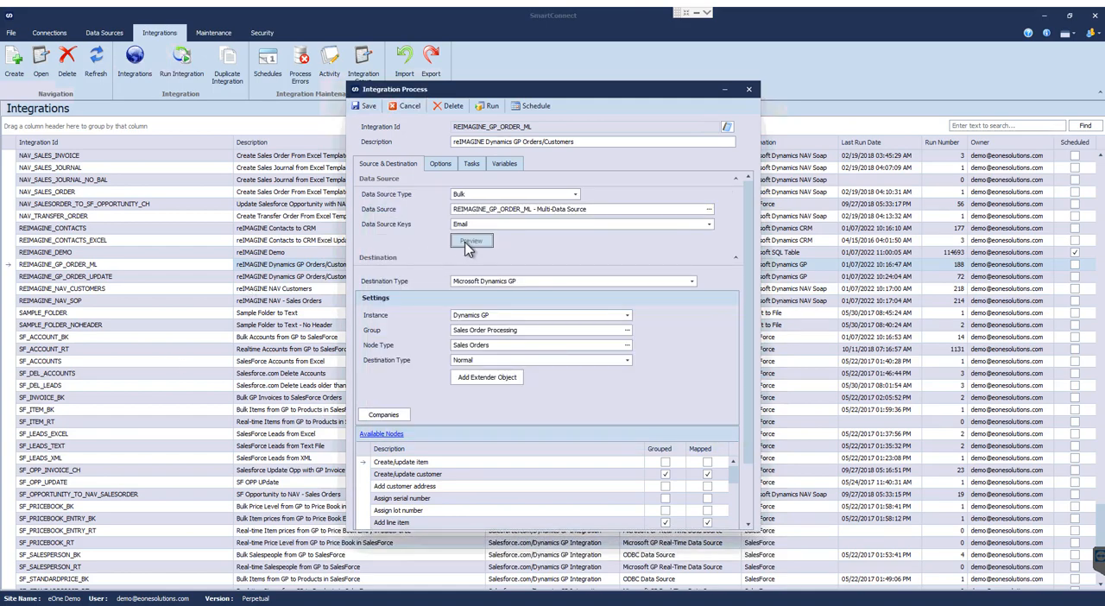
click(467, 245)
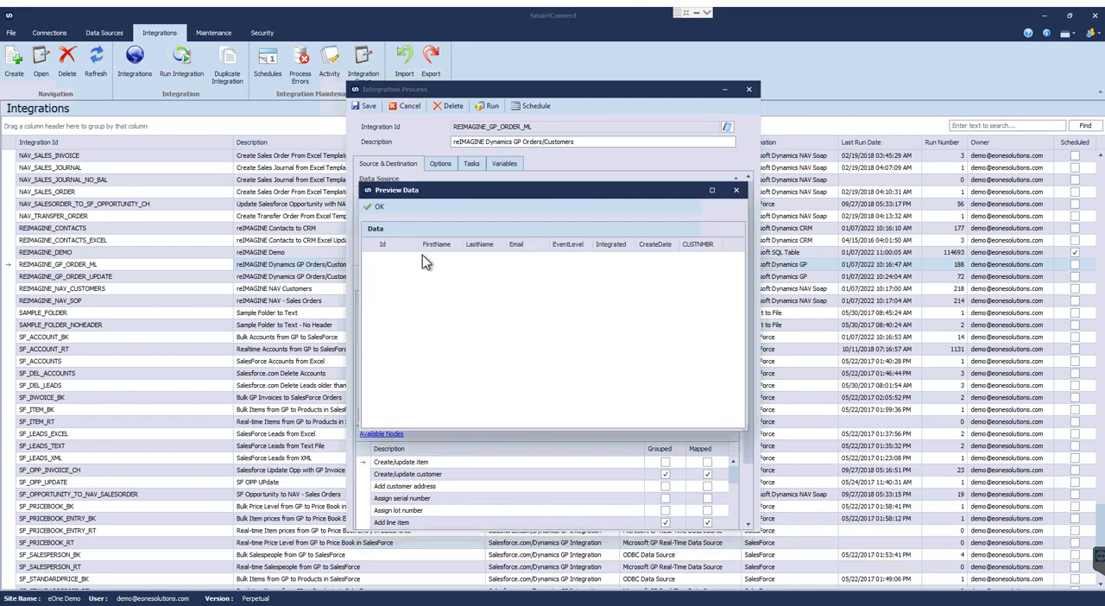
click(371, 208)
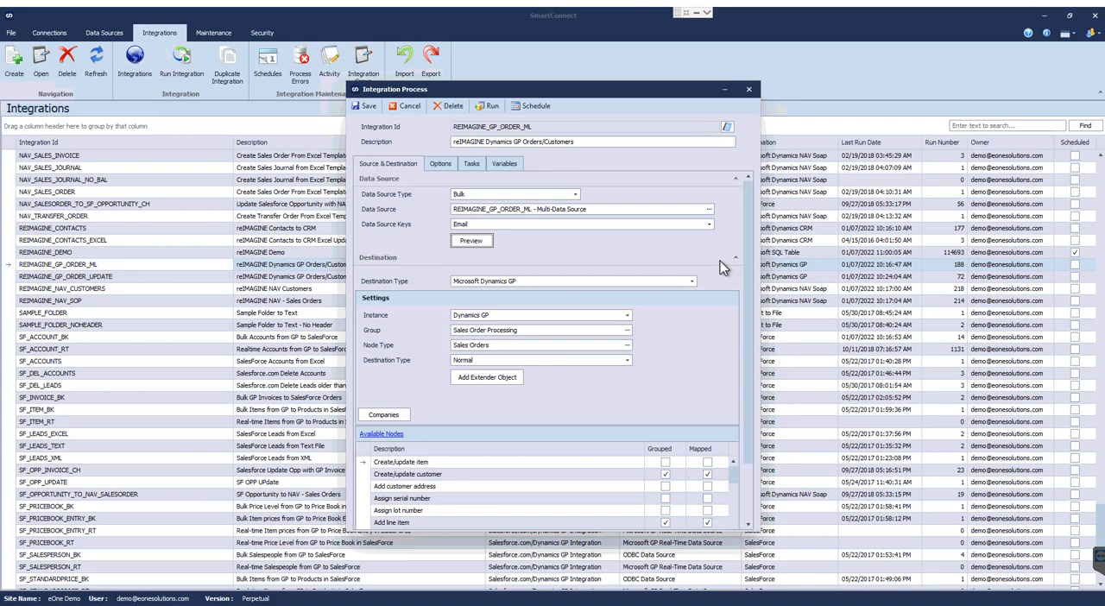
Look through the destination types available for the integration, keeping Microsoft Dynamics GP.
click(692, 281)
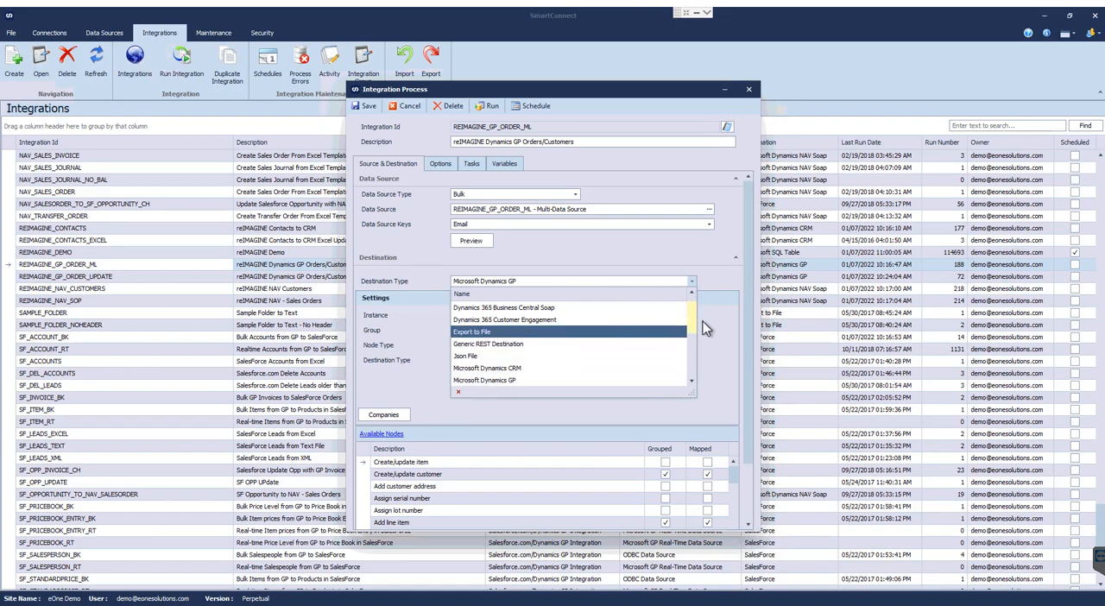
drag(689, 319, 688, 399)
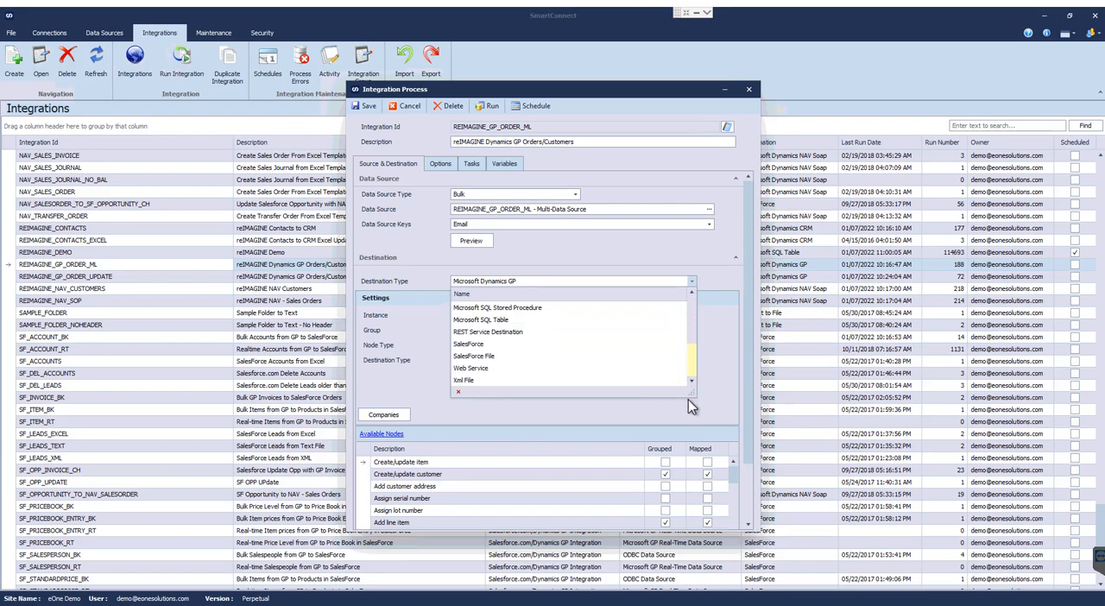
drag(695, 331, 694, 296)
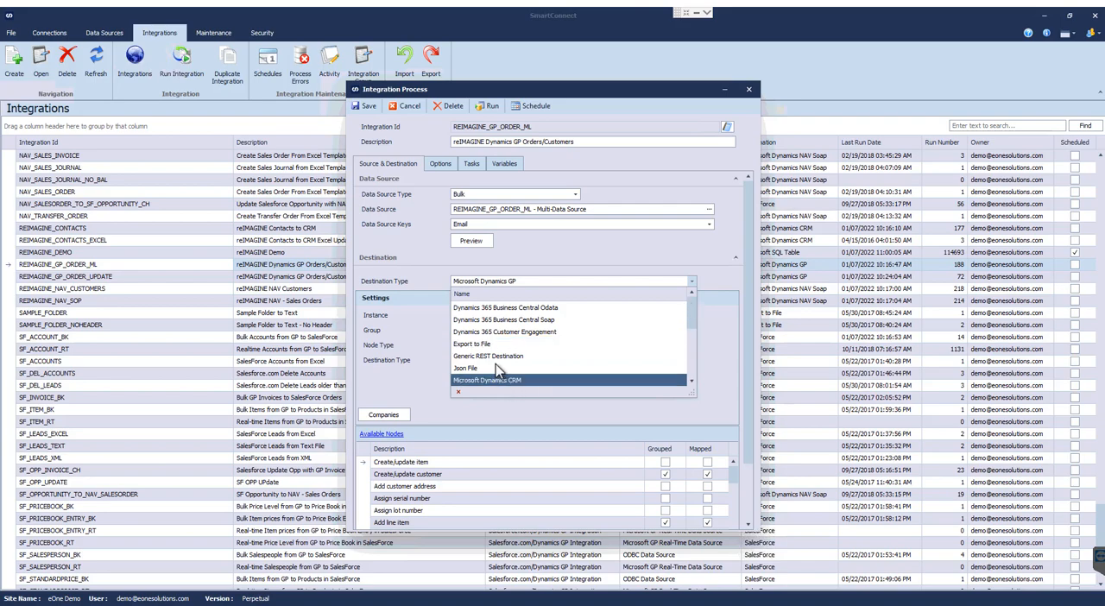
scroll(568, 346, down, 3)
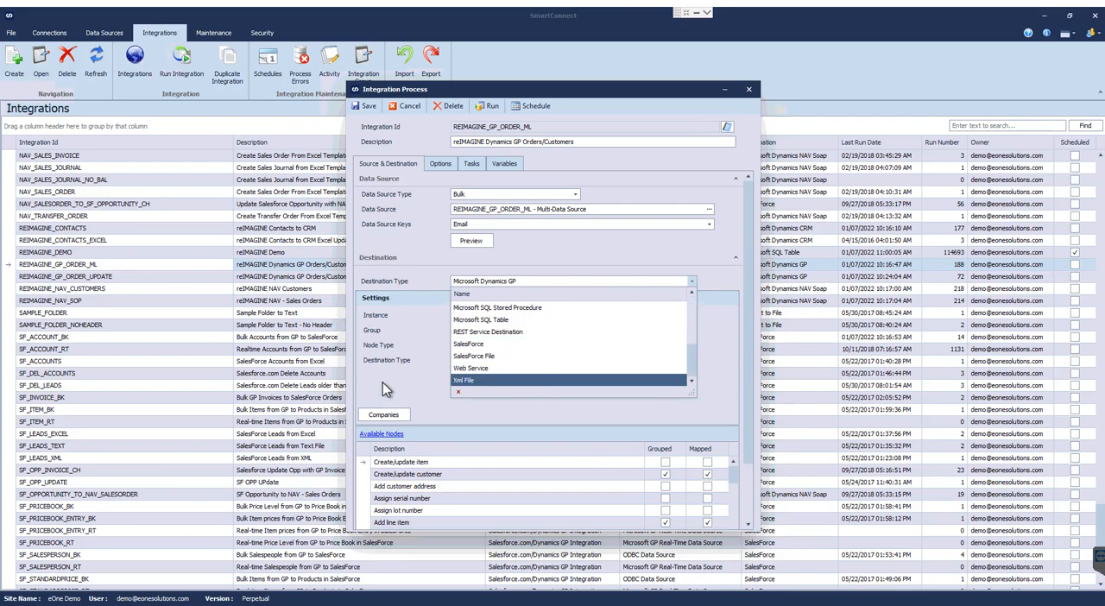
click(408, 335)
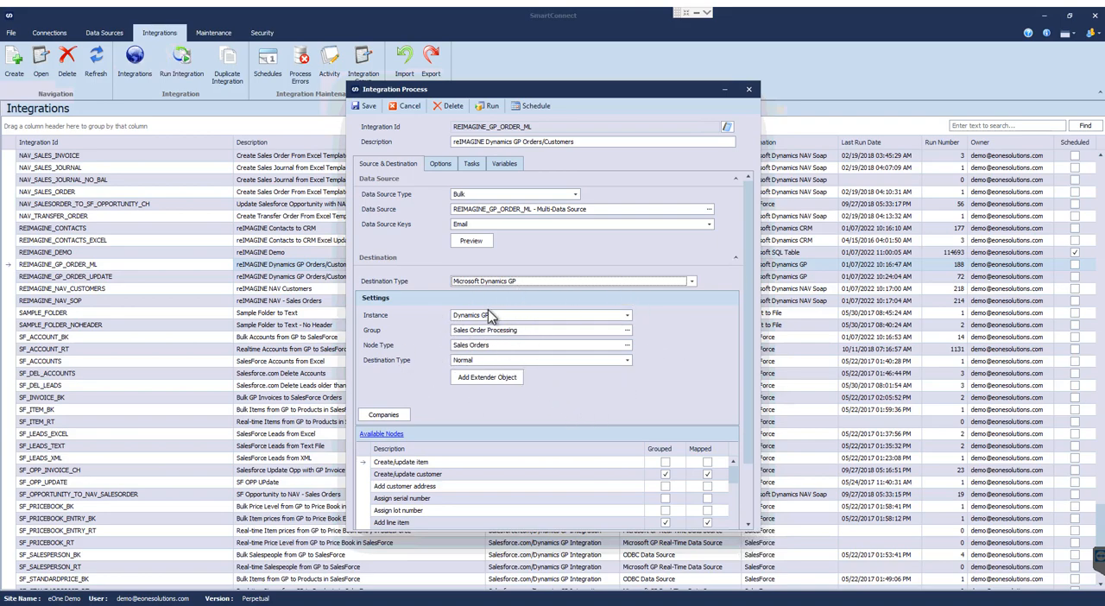
Look through the Dynamics GP groups available for the destination, keeping Sales Order Processing.
click(627, 330)
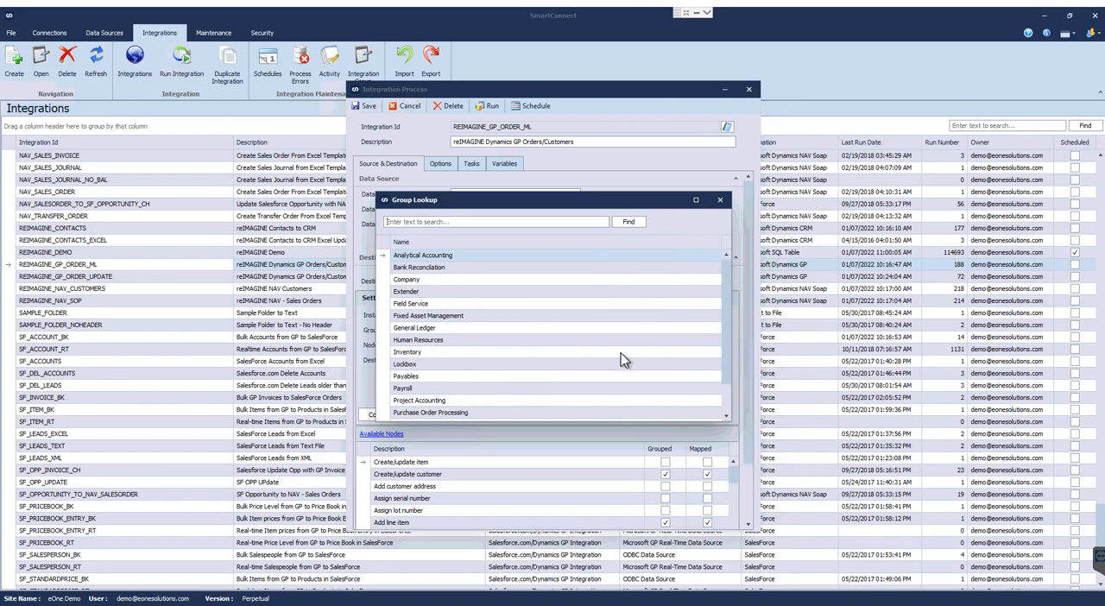
scroll(615, 359, down, 1)
scroll(608, 362, up, 1)
click(720, 201)
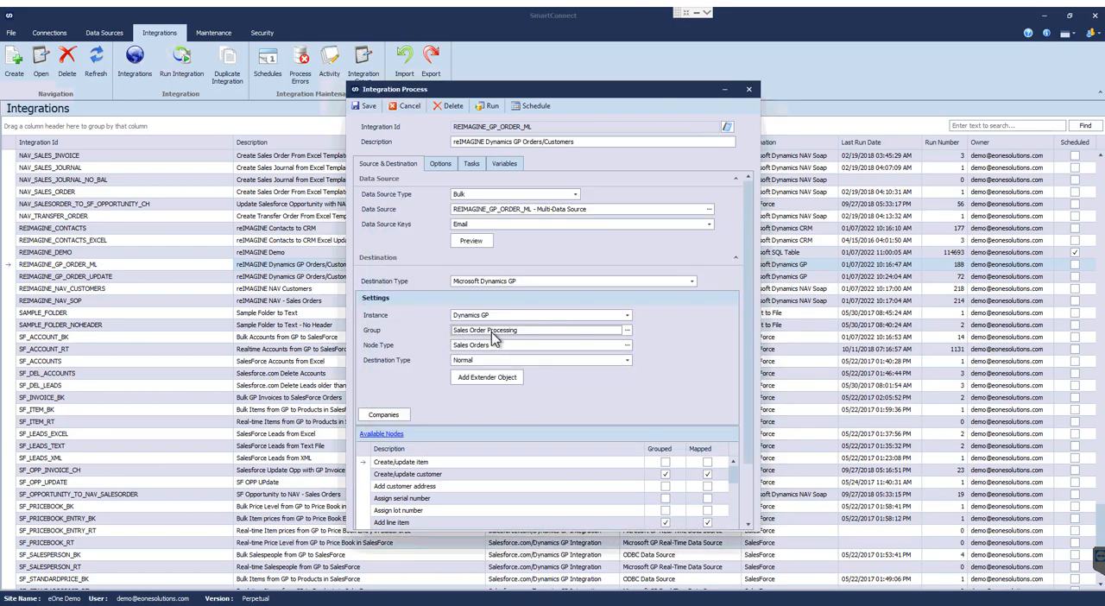
Examine the node types of the Sales Order Processing group, including Sales Orders, Void Sales Orders and Process Holds.
click(631, 347)
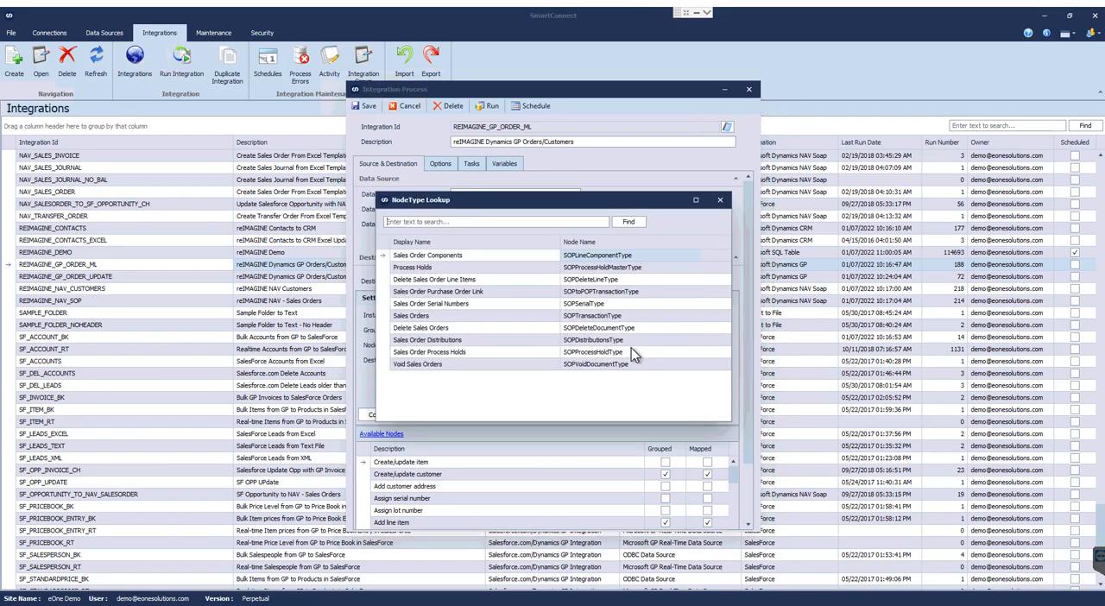
click(442, 315)
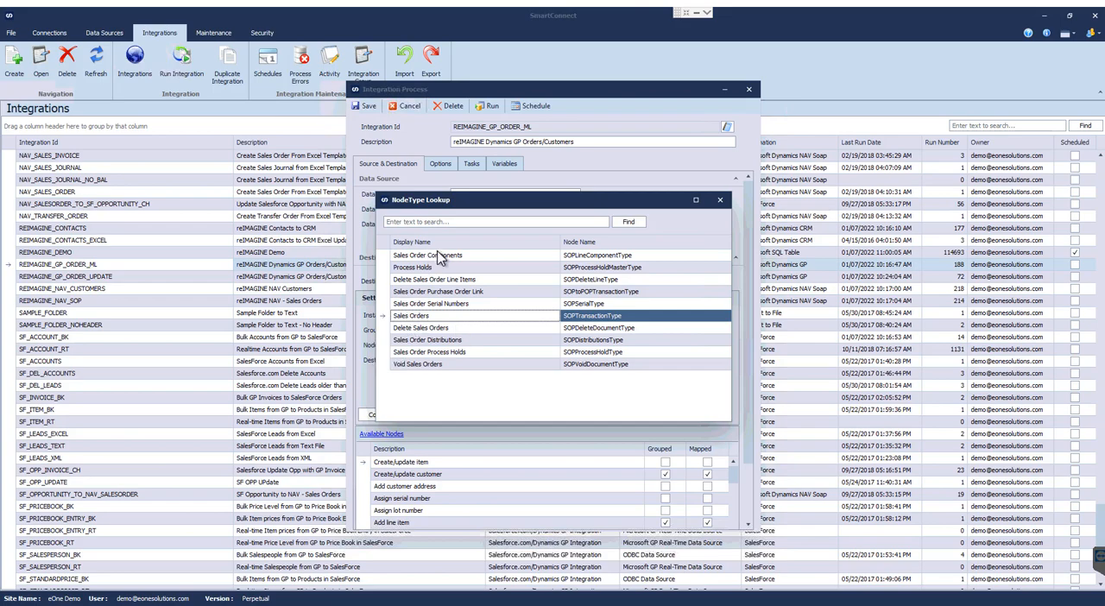
click(422, 366)
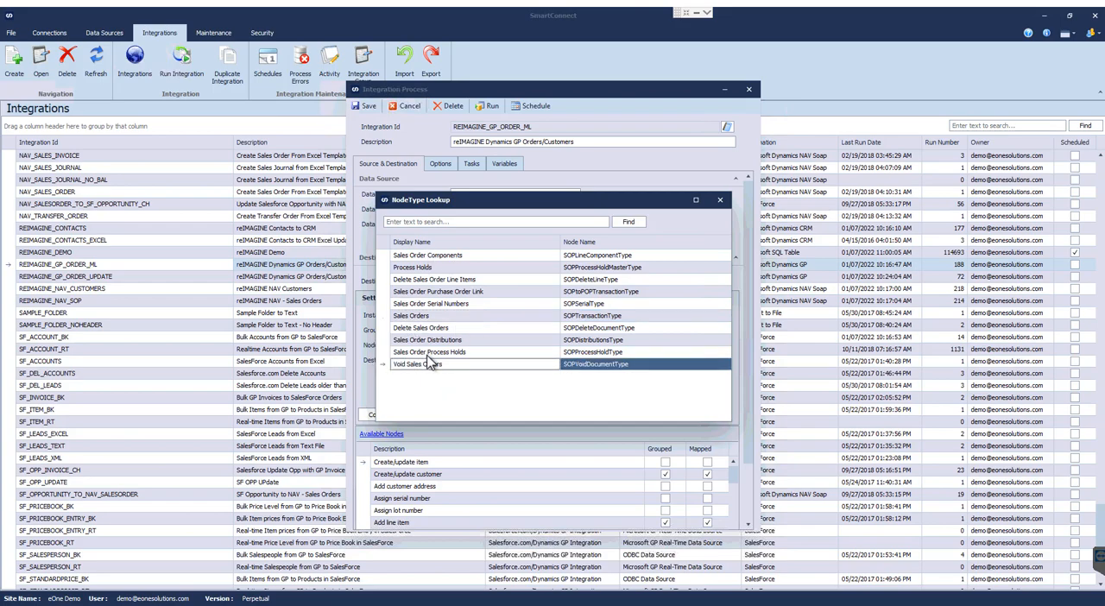
click(419, 269)
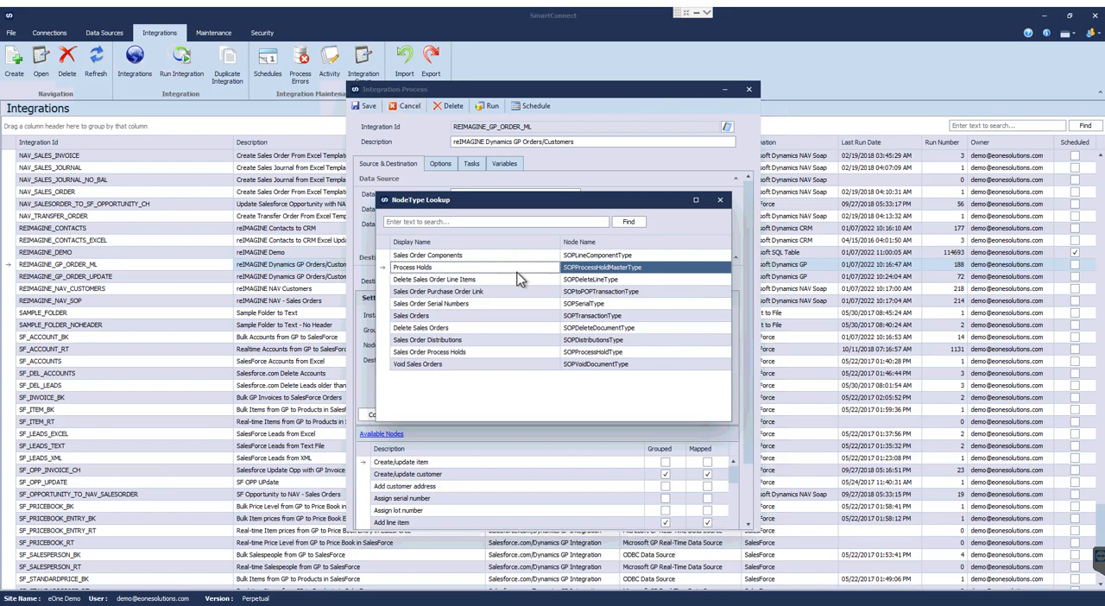
click(430, 317)
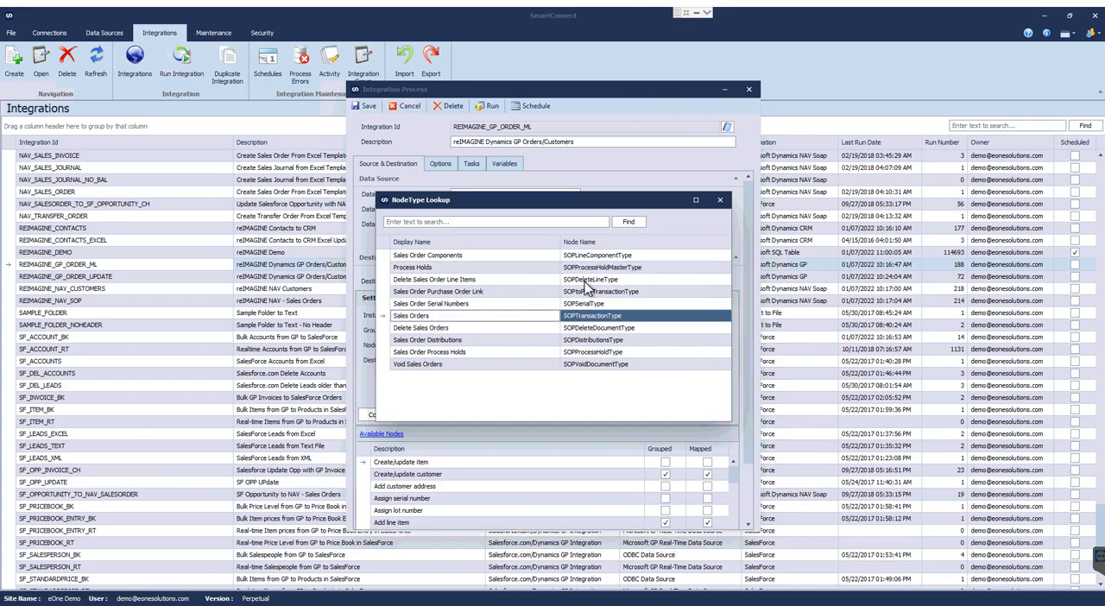
click(720, 200)
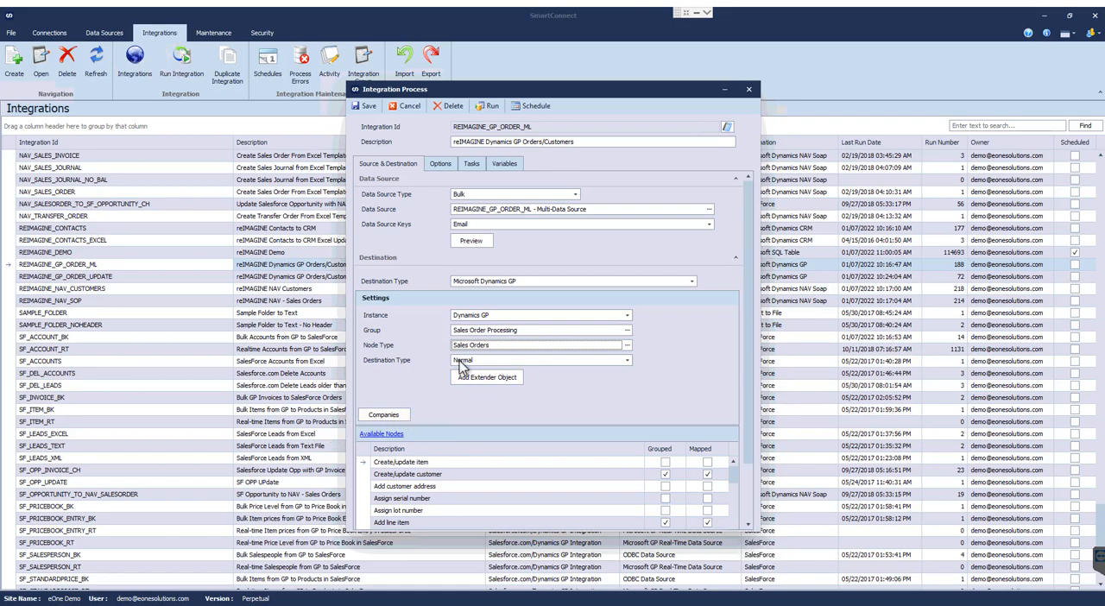
Examine the SOP Extras Extender object attached to the Sales Orders destination, and save the Extender objects list.
click(482, 380)
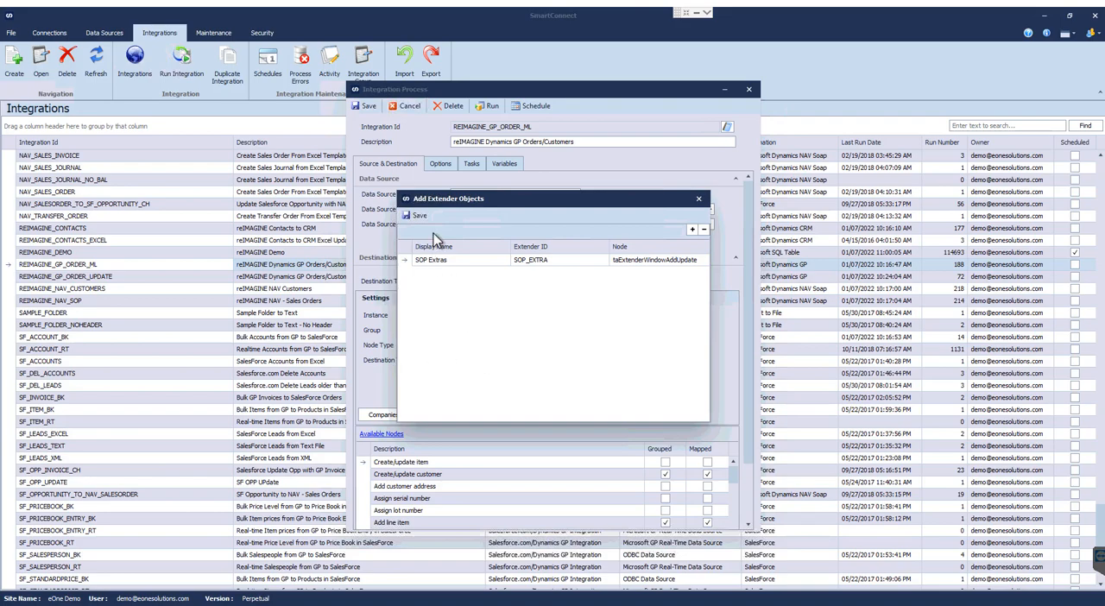
click(477, 260)
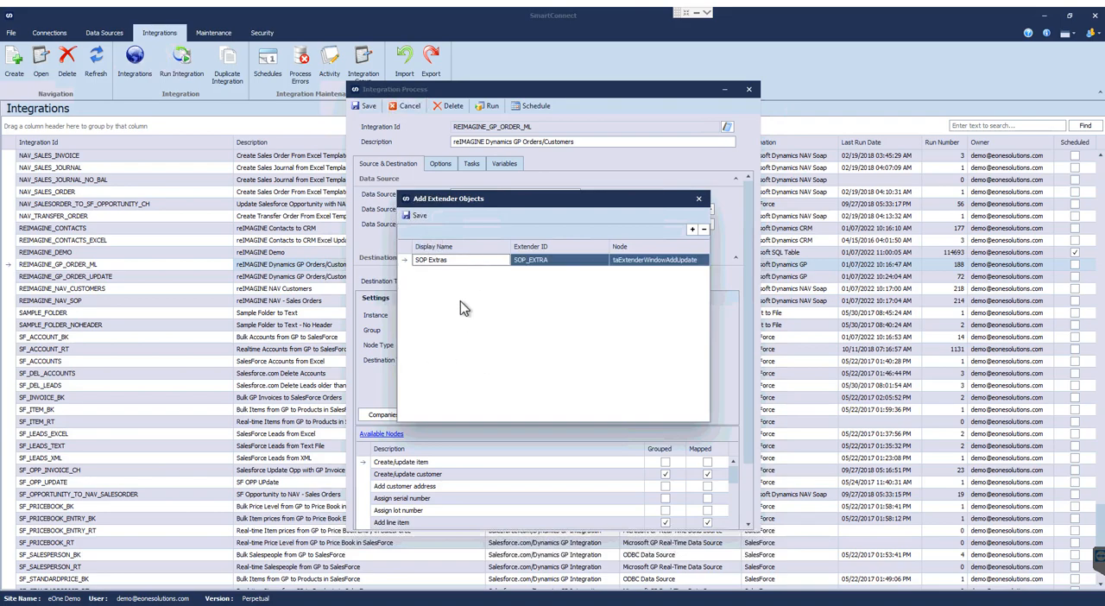
click(412, 216)
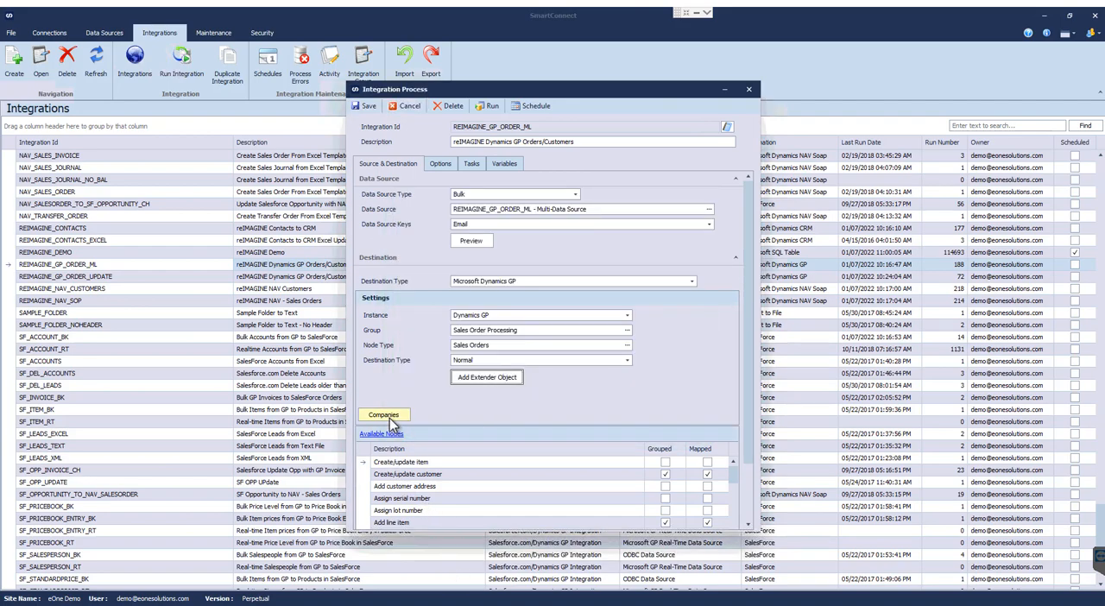
Open the destination companies list, select One Co and Three's Company, and clear both again, keeping Fabrikam, Inc.
click(385, 415)
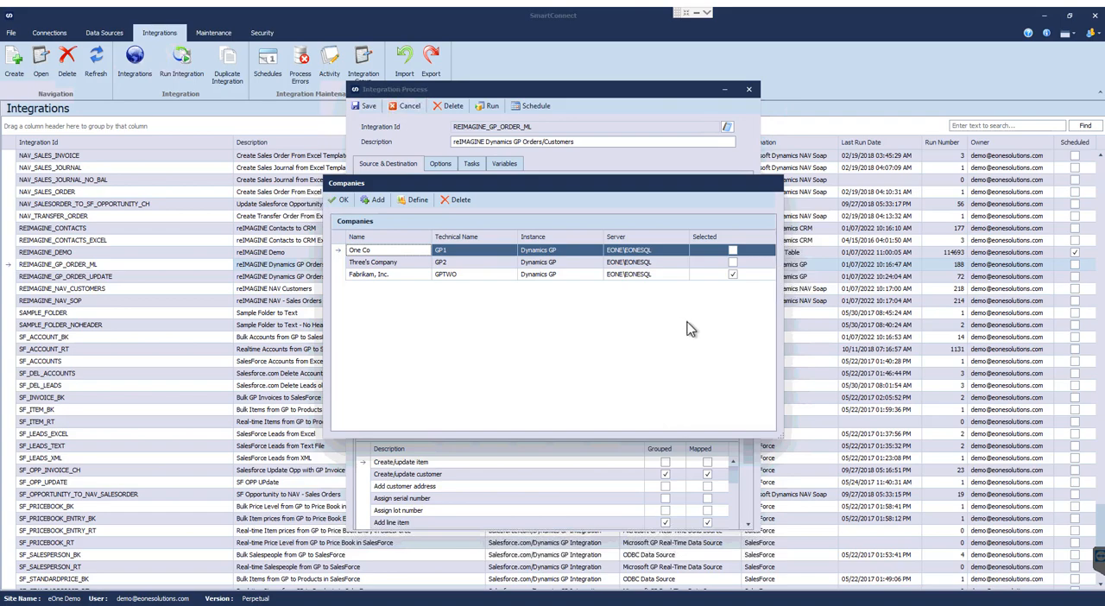
click(732, 262)
click(733, 250)
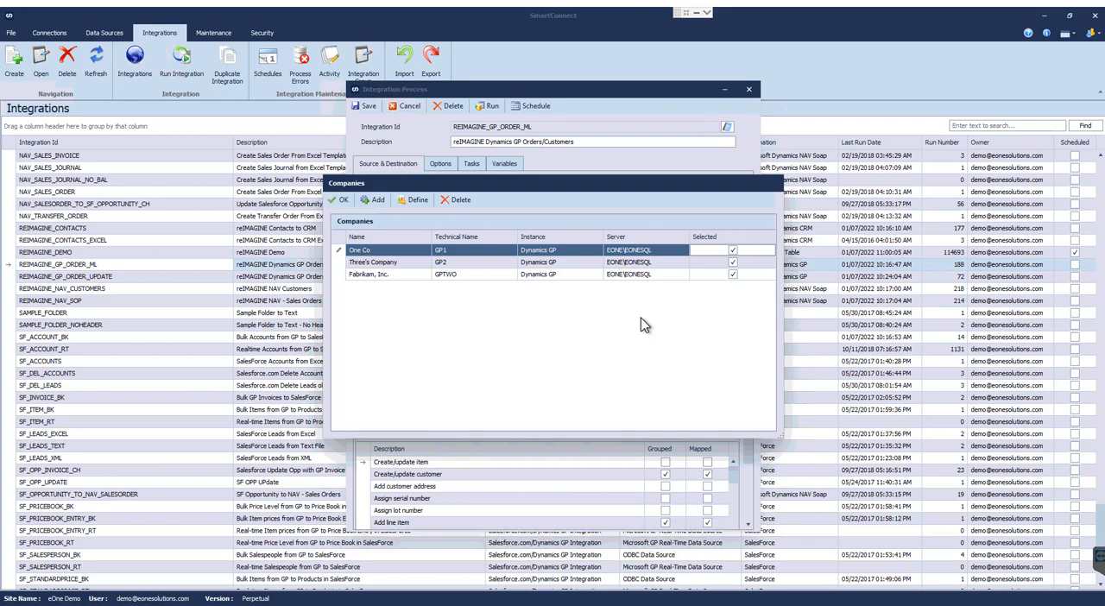
click(733, 250)
click(732, 261)
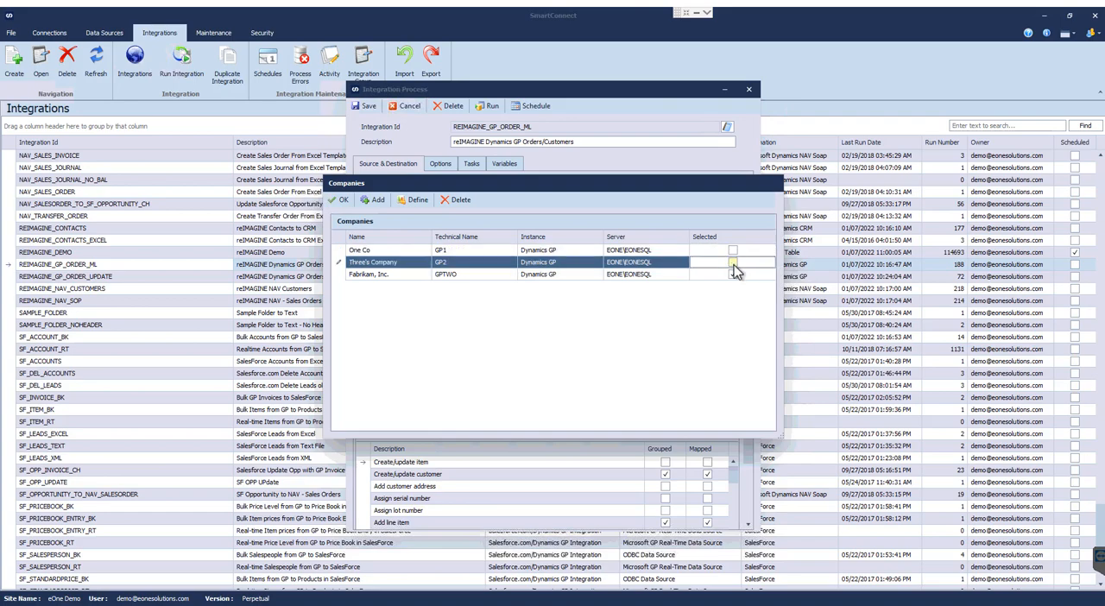
Examine the source columns and companies available for a calculated map destination definition, cancel it, and accept the companies list.
click(412, 203)
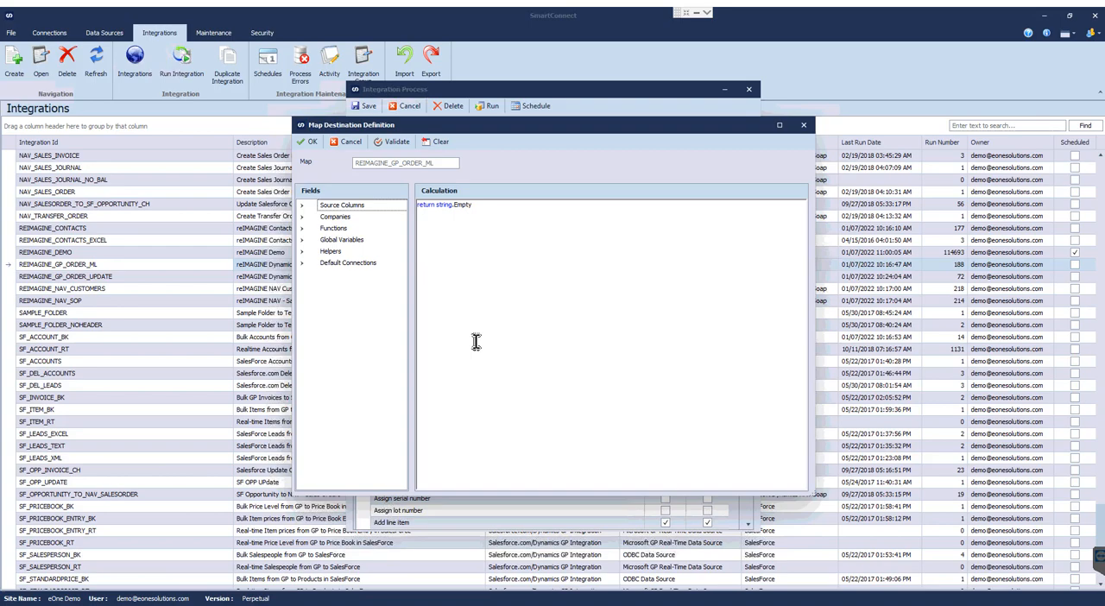
click(417, 207)
key(Return)
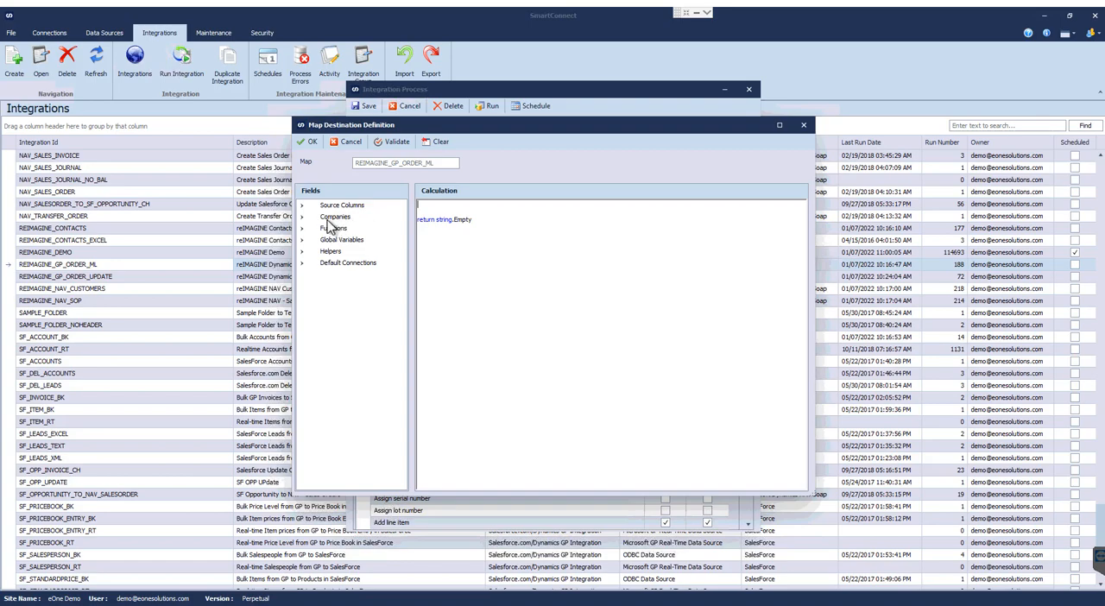
click(302, 206)
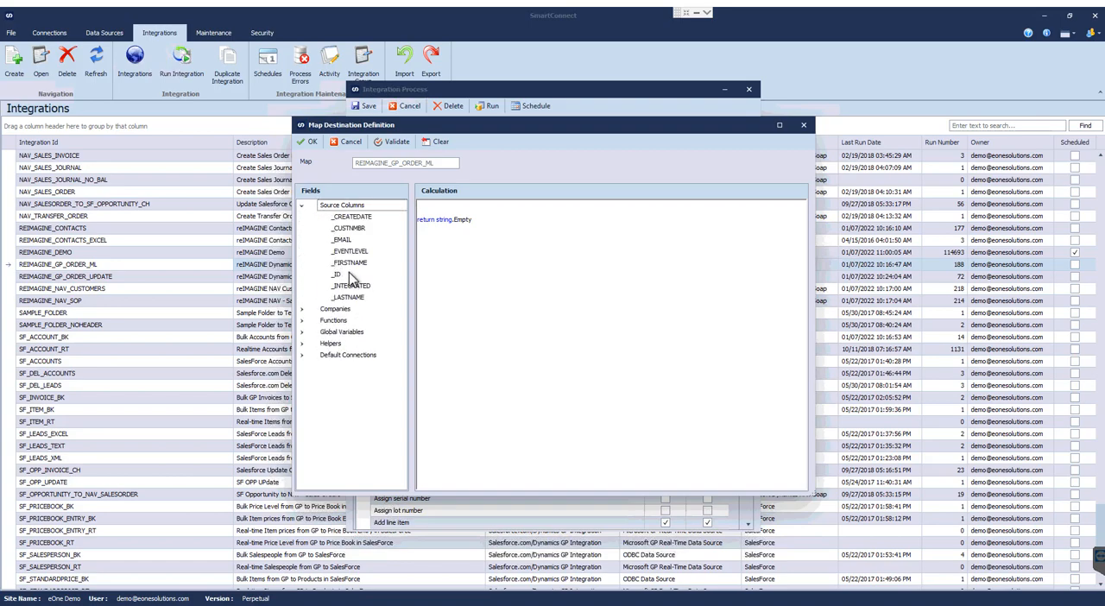
click(352, 264)
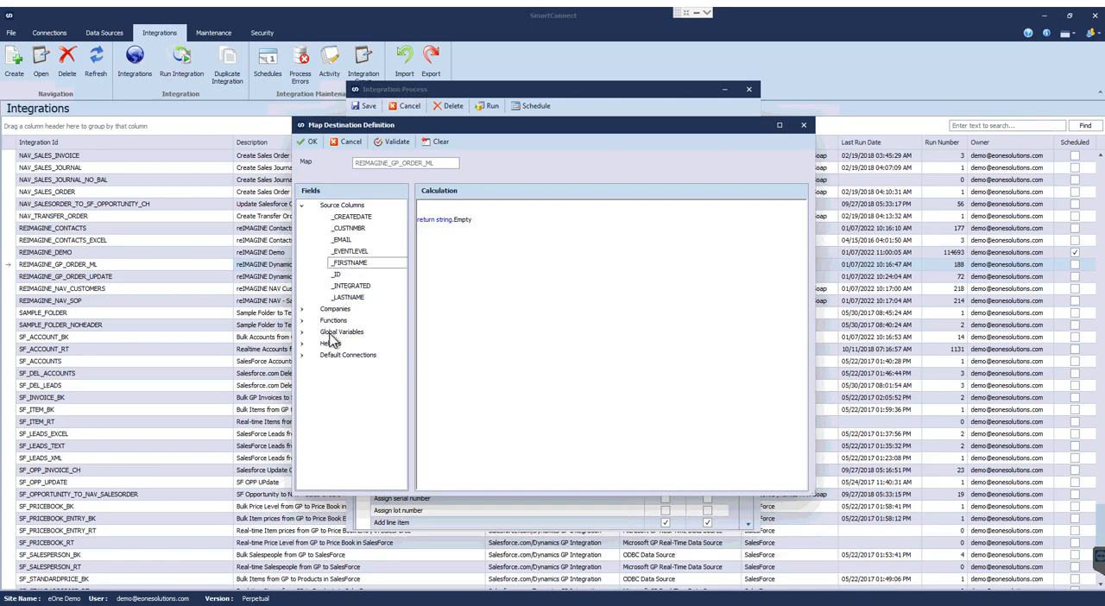
click(302, 309)
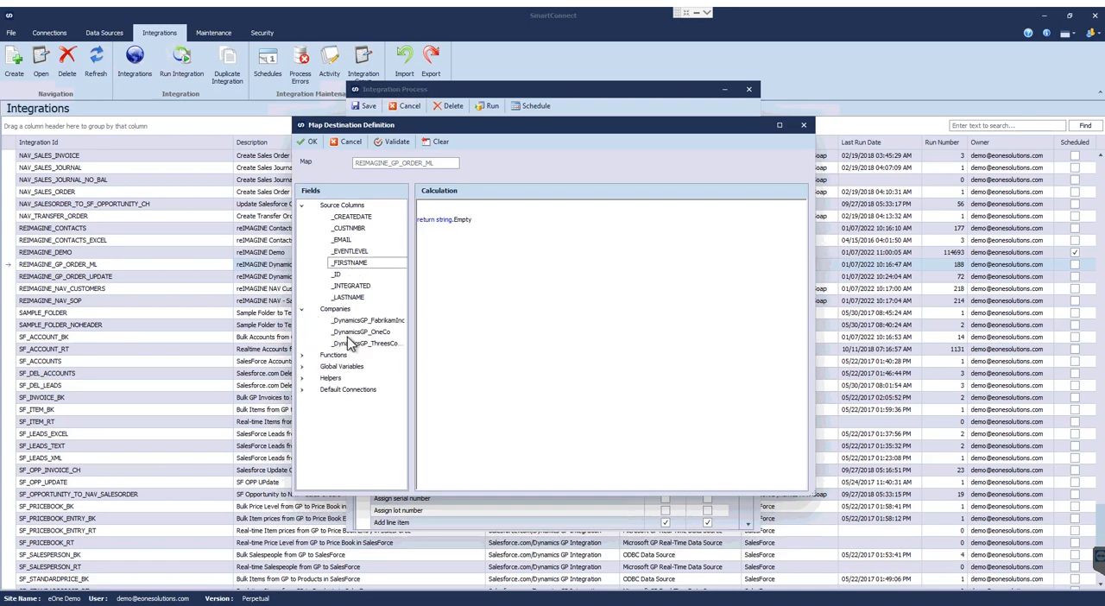
click(351, 334)
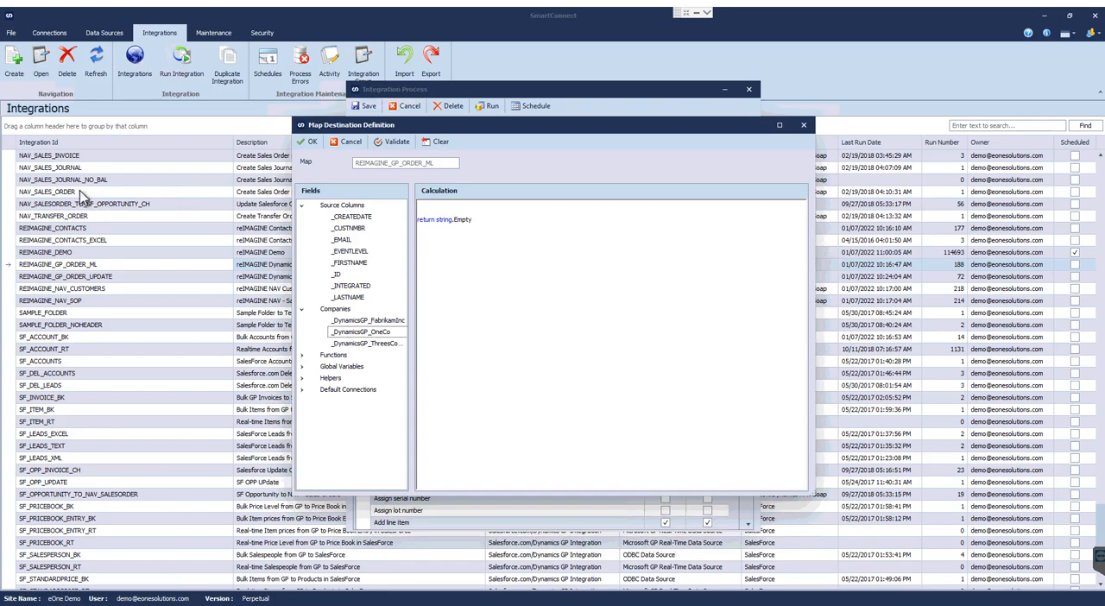
click(346, 142)
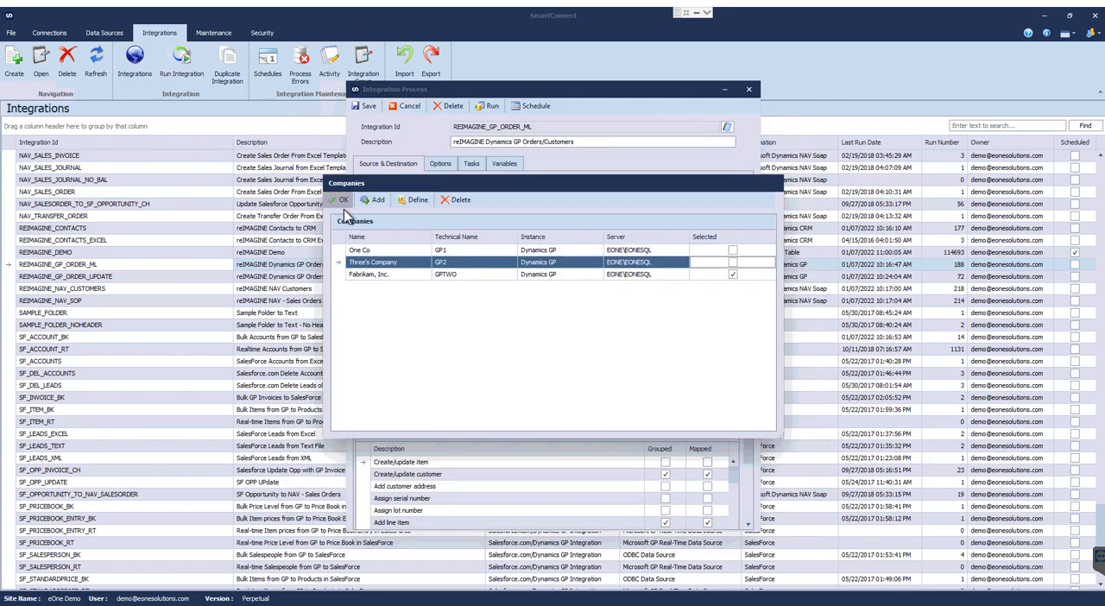
click(338, 201)
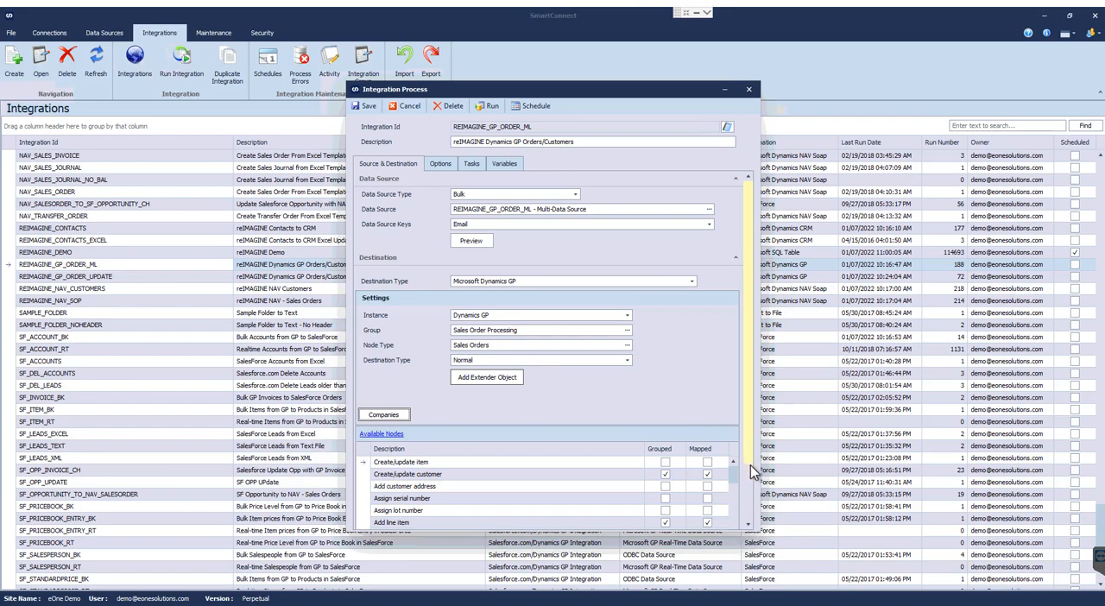
Review the available Sales Orders nodes, including Create/update item, Create/update customer, Add customer address and Add line item.
scroll(751, 471, down, 2)
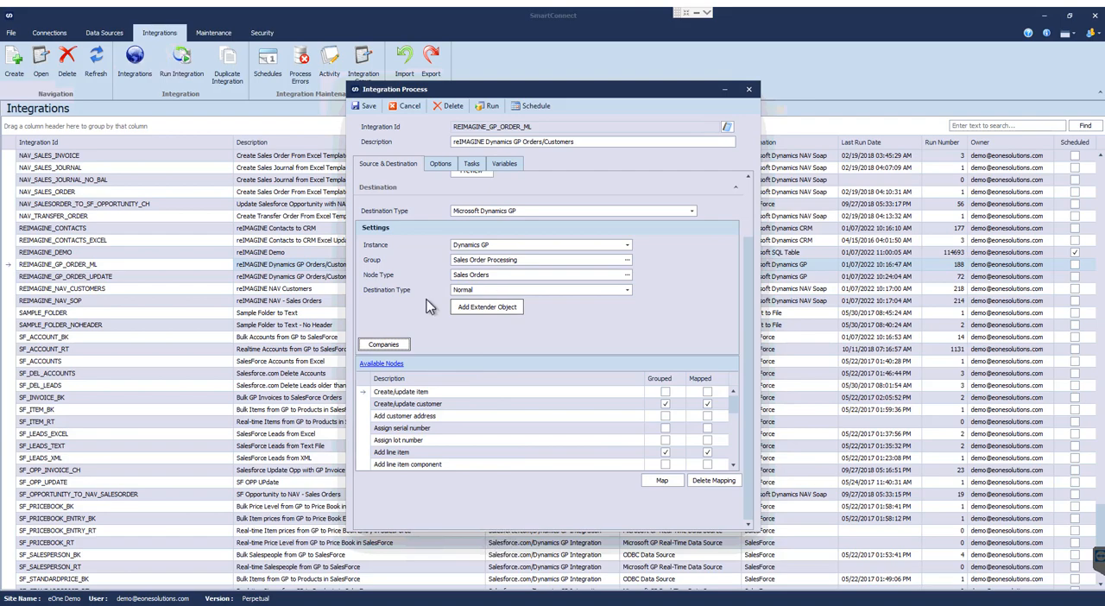
click(407, 394)
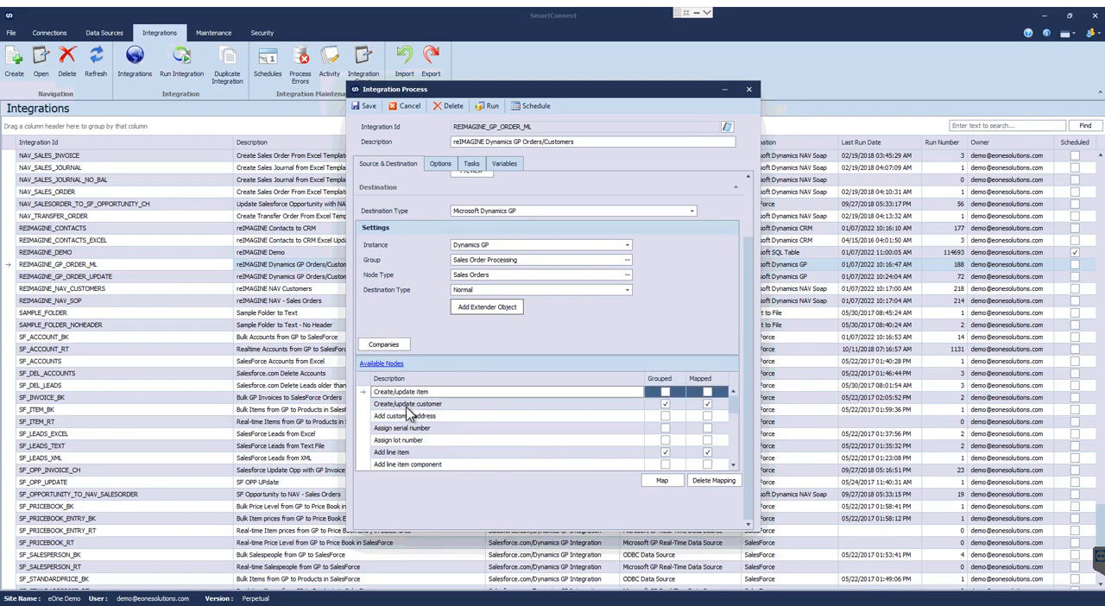
click(411, 417)
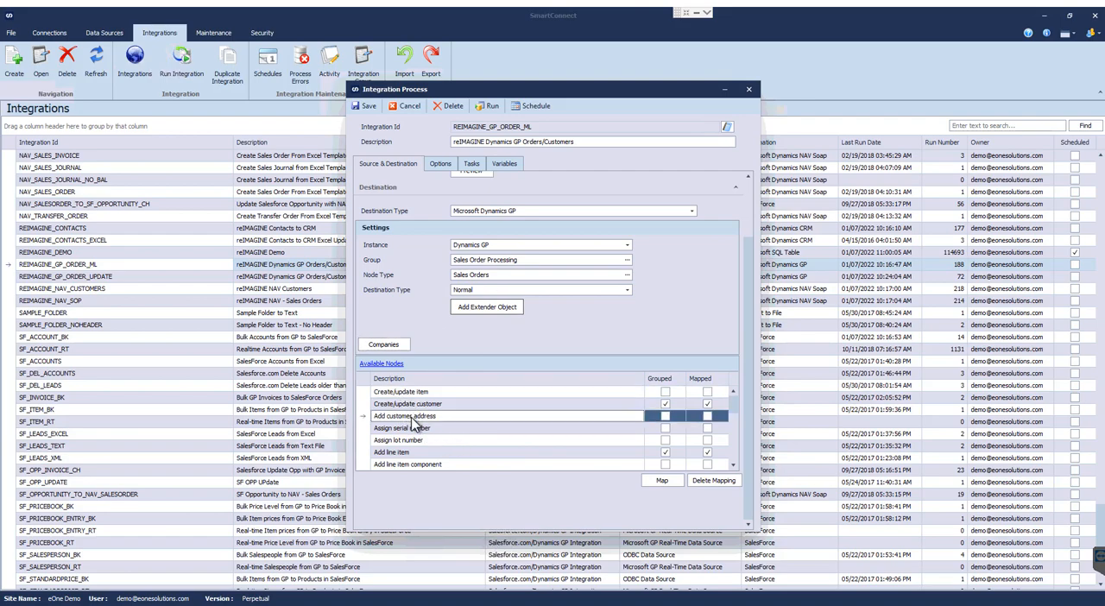
click(407, 406)
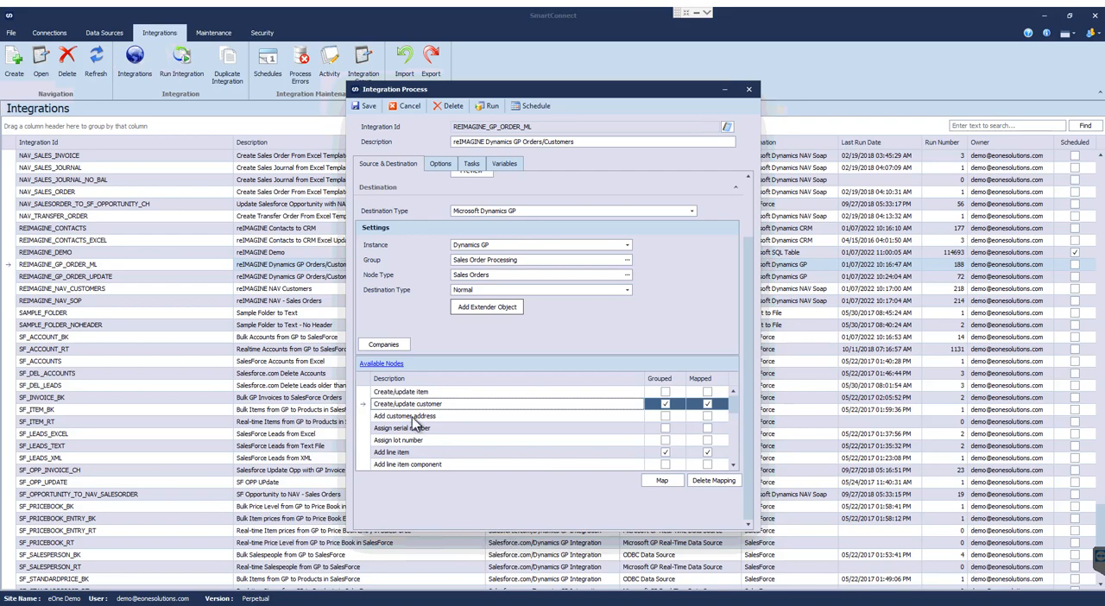
click(520, 456)
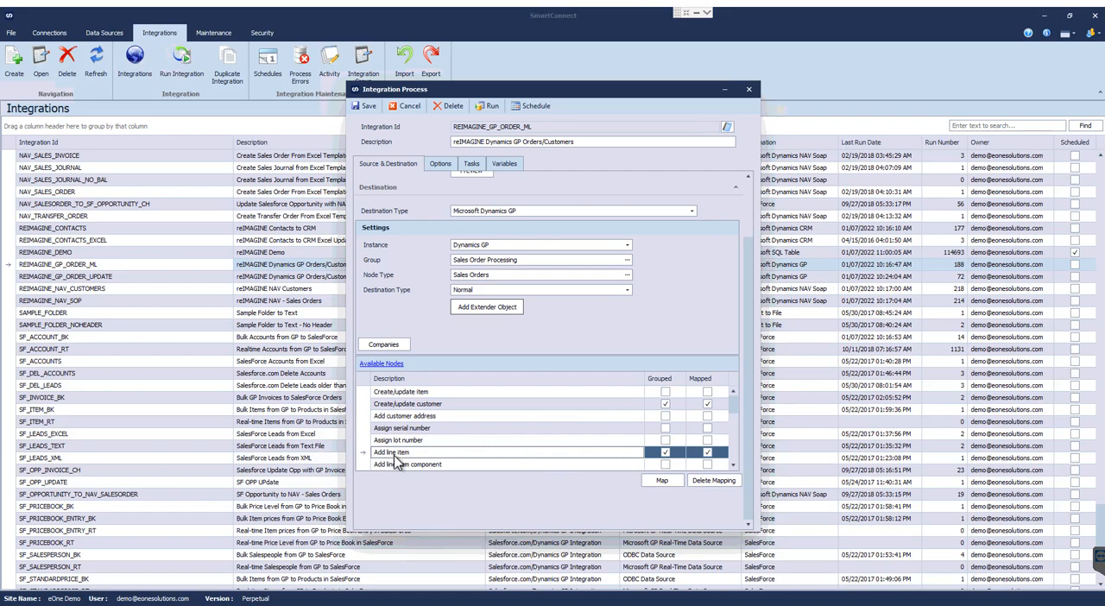
Open the Add line item mapping and look through the sales document type options, keeping Invoice.
click(661, 480)
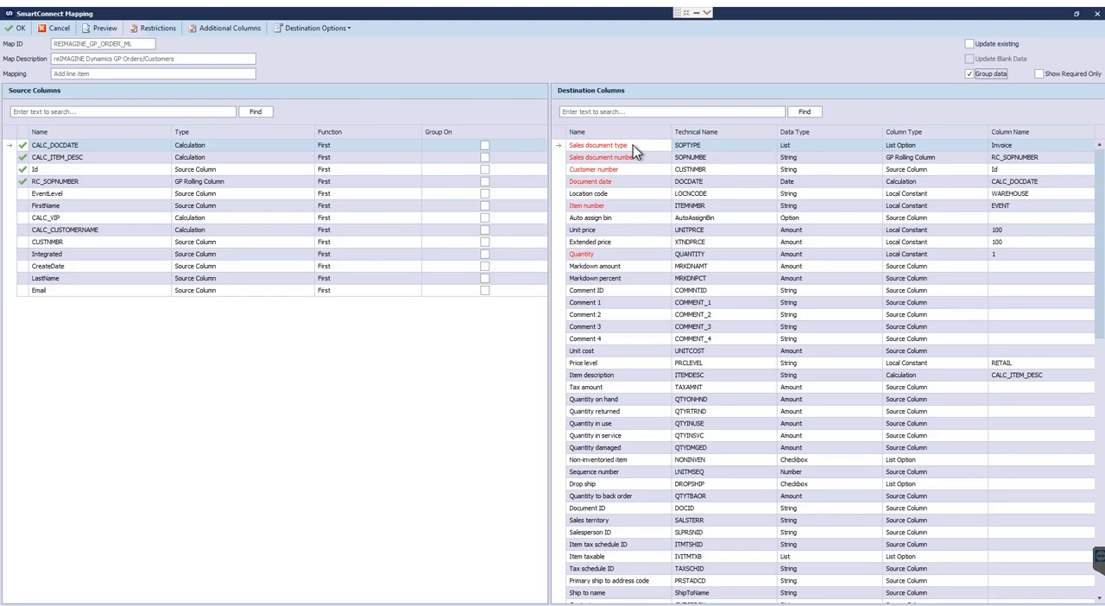
click(1046, 147)
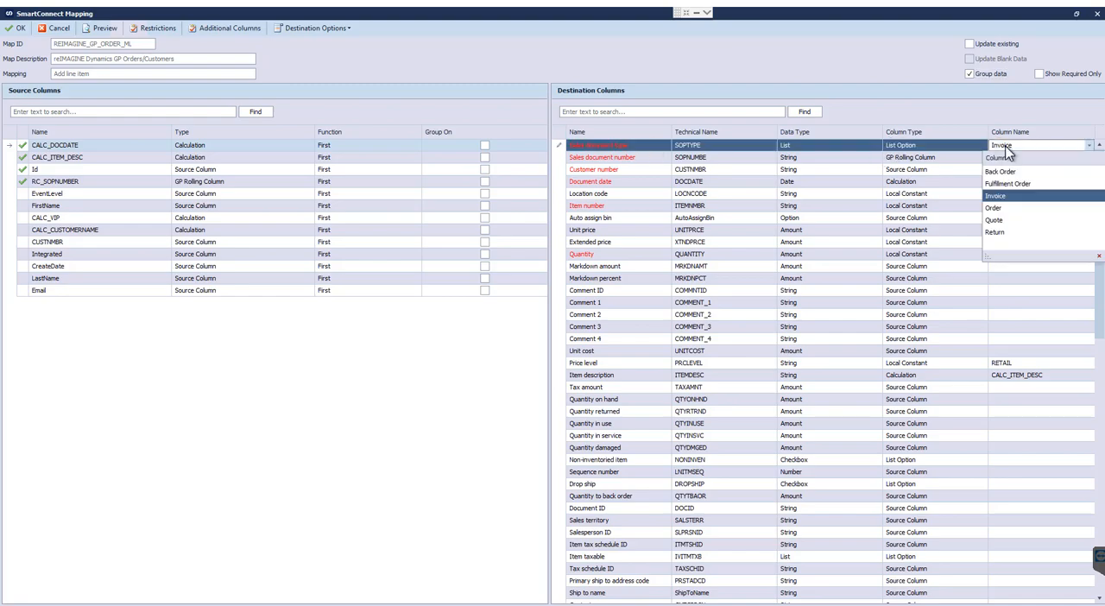
click(1000, 197)
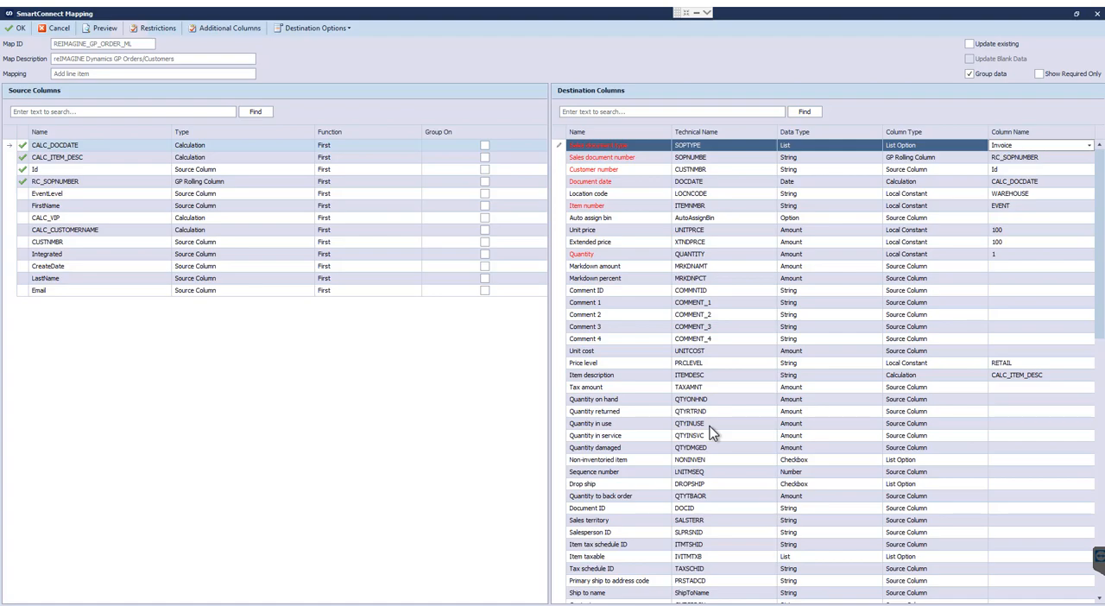
Try mapping the EventLevel source column to Comment ID, clear that mapping, and view the other columns offered for it.
click(387, 445)
click(52, 195)
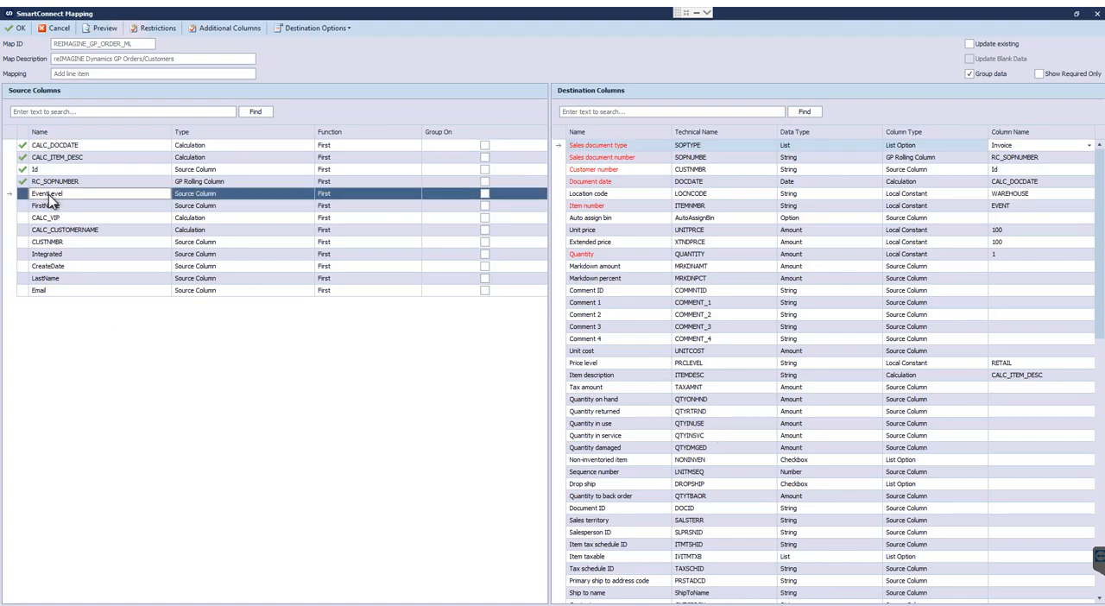
drag(49, 198, 1006, 291)
click(1059, 300)
click(1055, 294)
key(Delete)
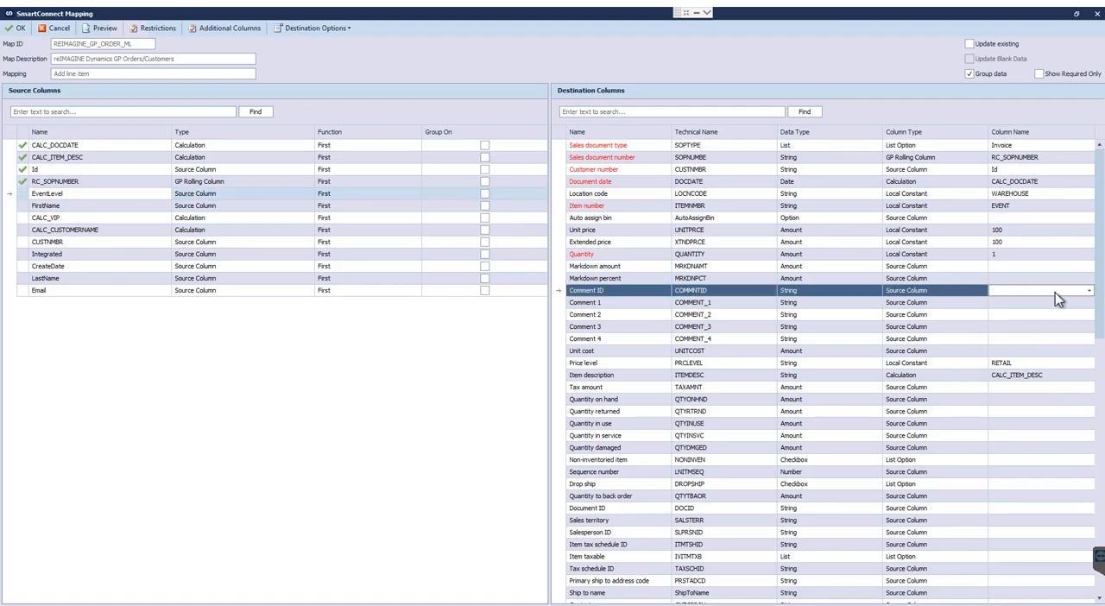
click(1089, 291)
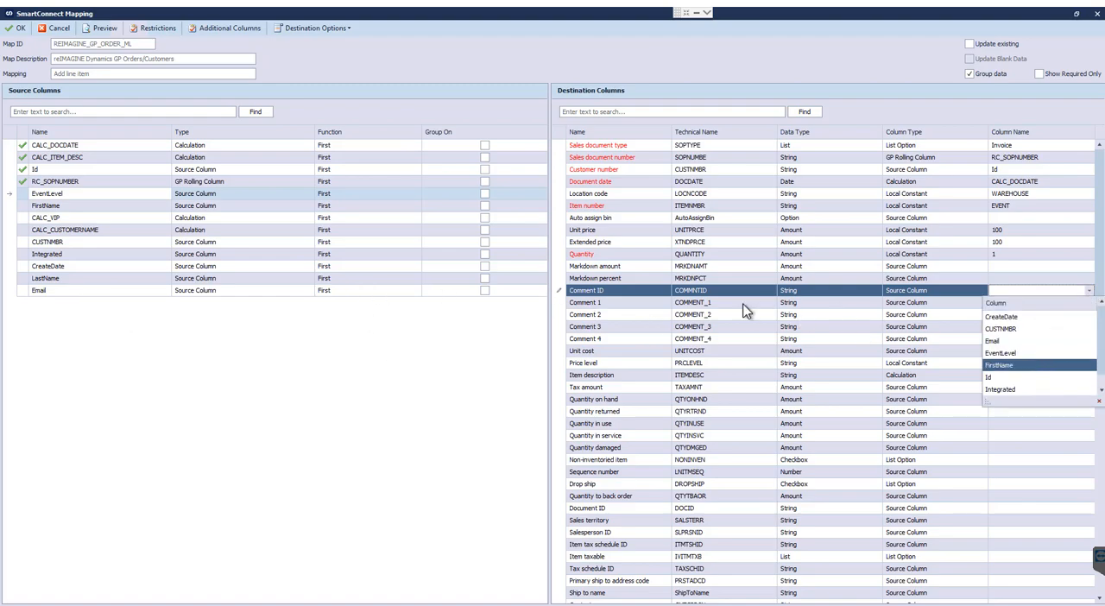
click(1089, 293)
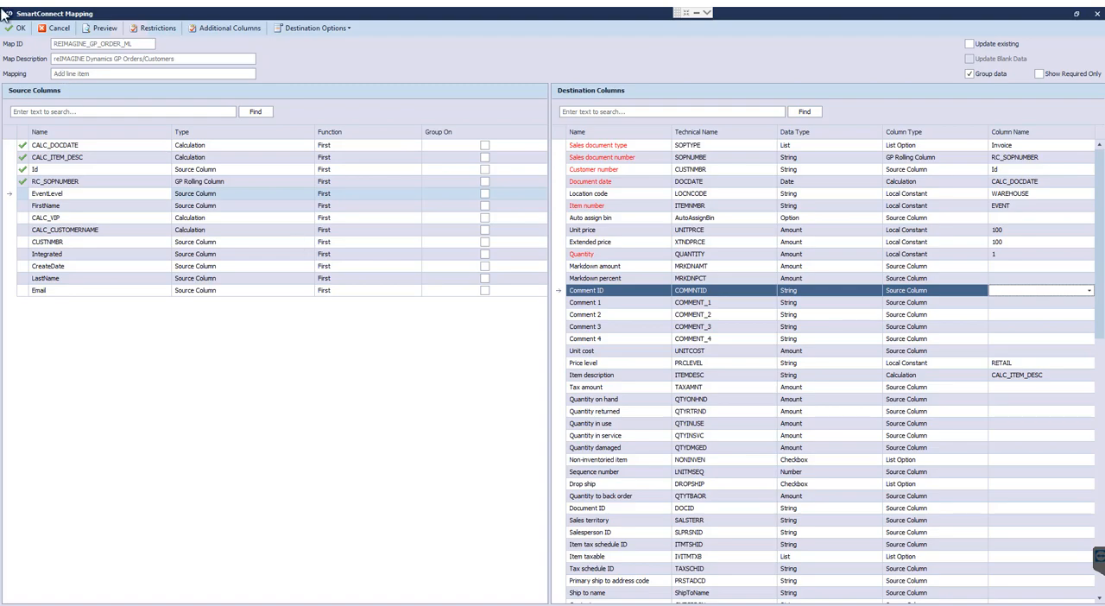
Open the mapping's additional columns and look through the column types that can be added.
click(233, 25)
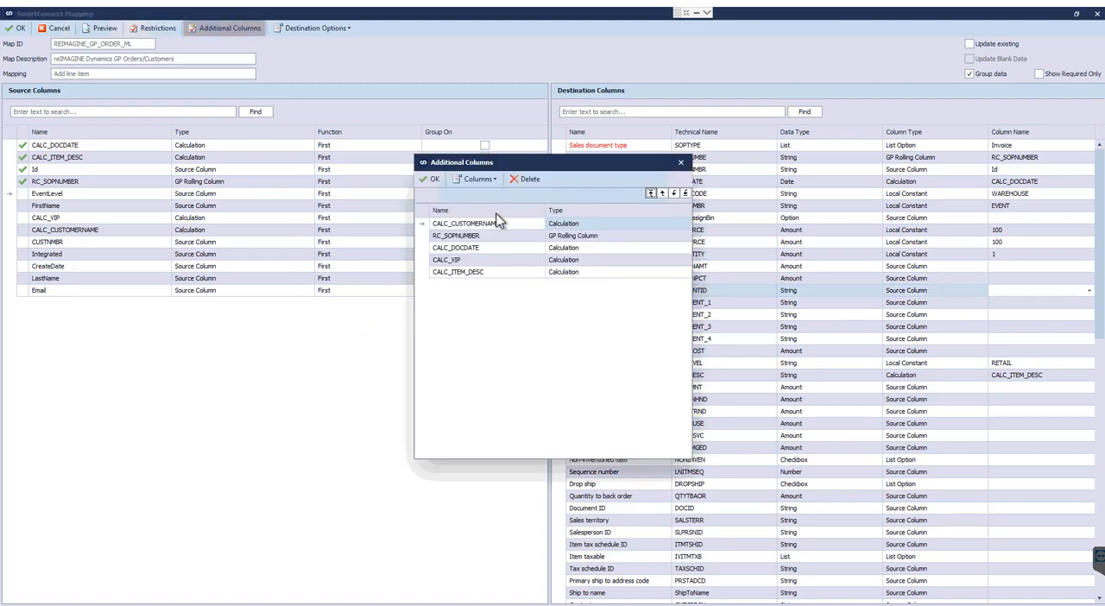
click(476, 179)
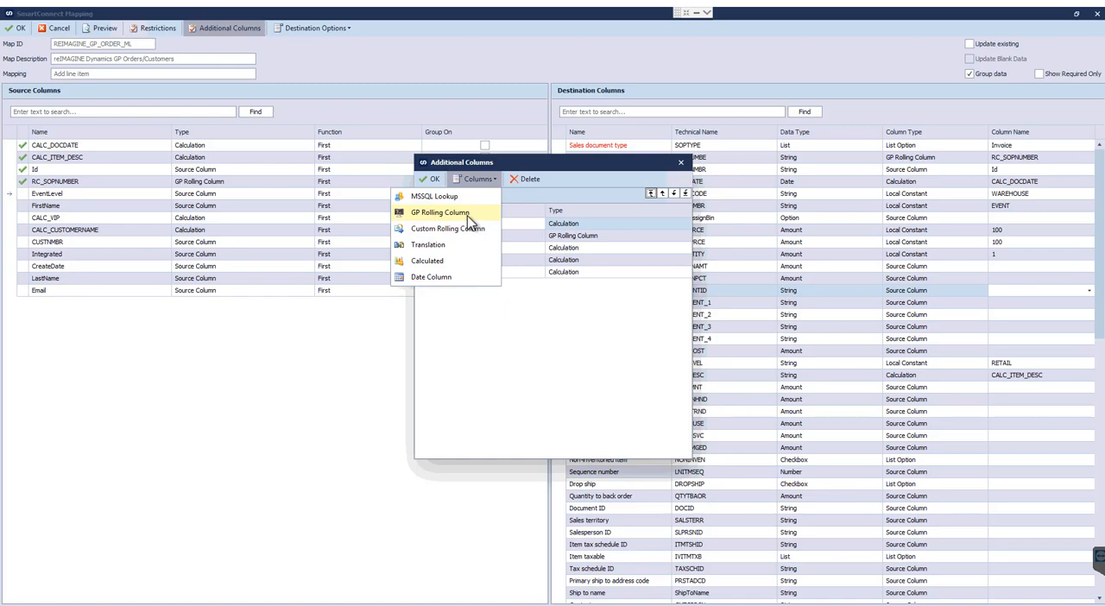
click(547, 264)
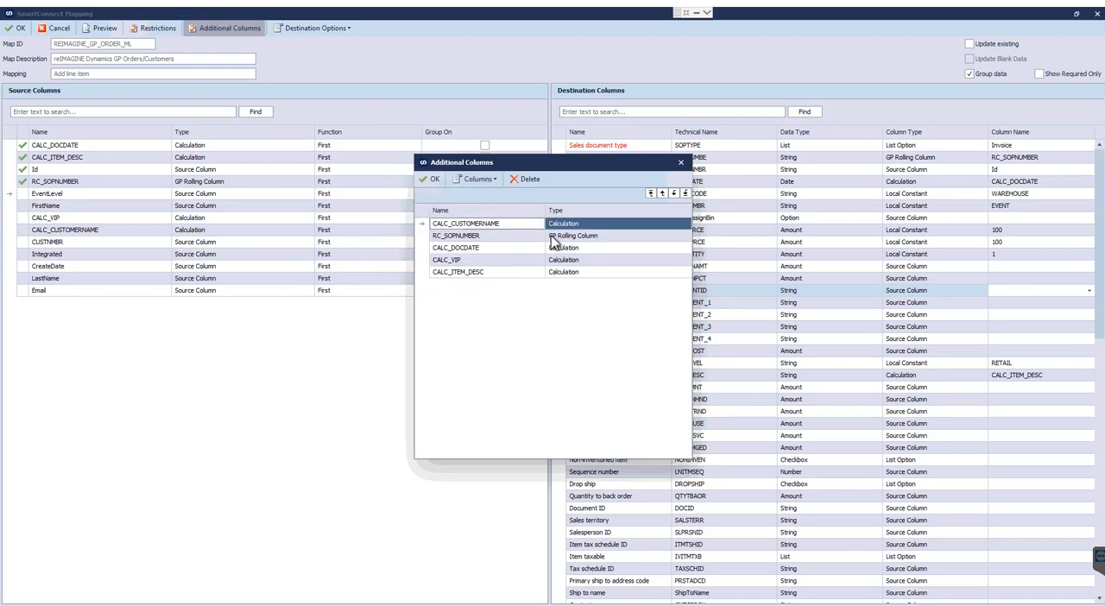
Examine the series, company, document type and document ID options of the RC_SOPNUMBER rolling column, and close it without changes.
click(550, 236)
double_click(551, 238)
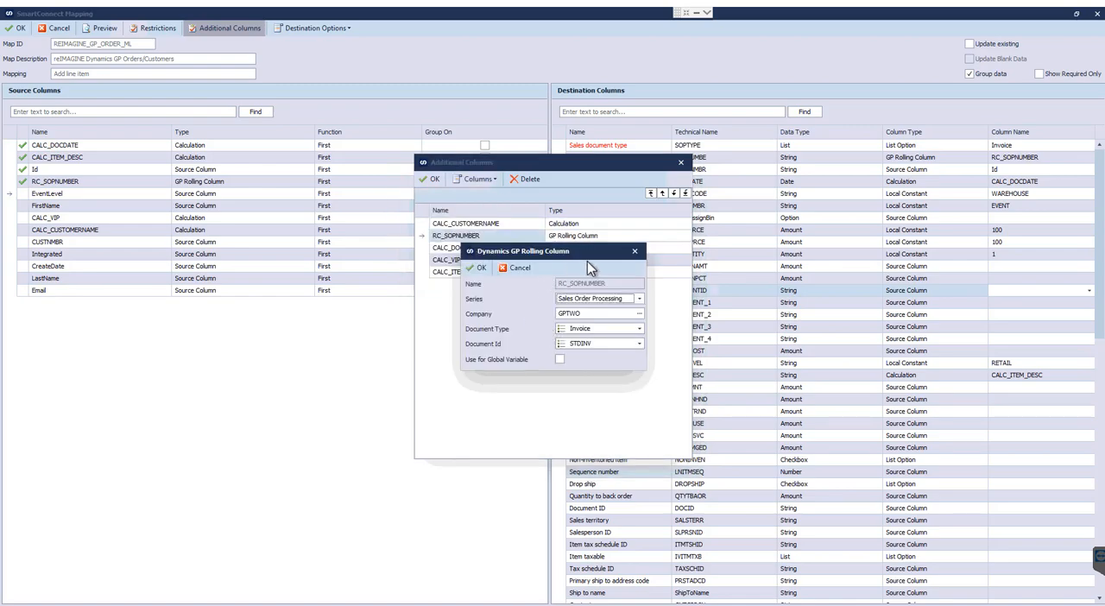
click(639, 299)
click(639, 299)
click(640, 314)
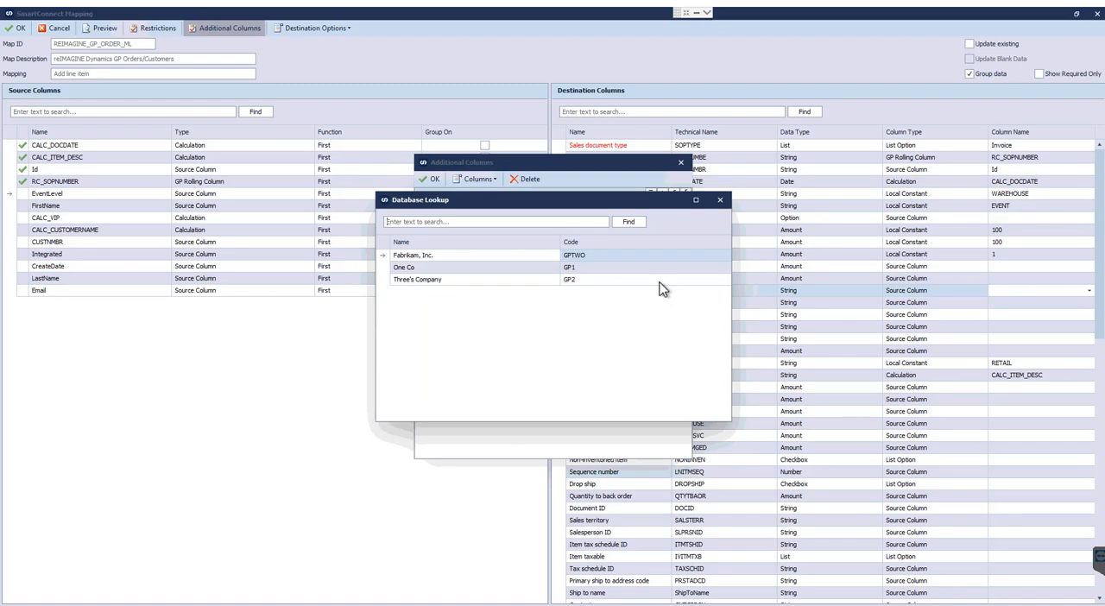
click(720, 199)
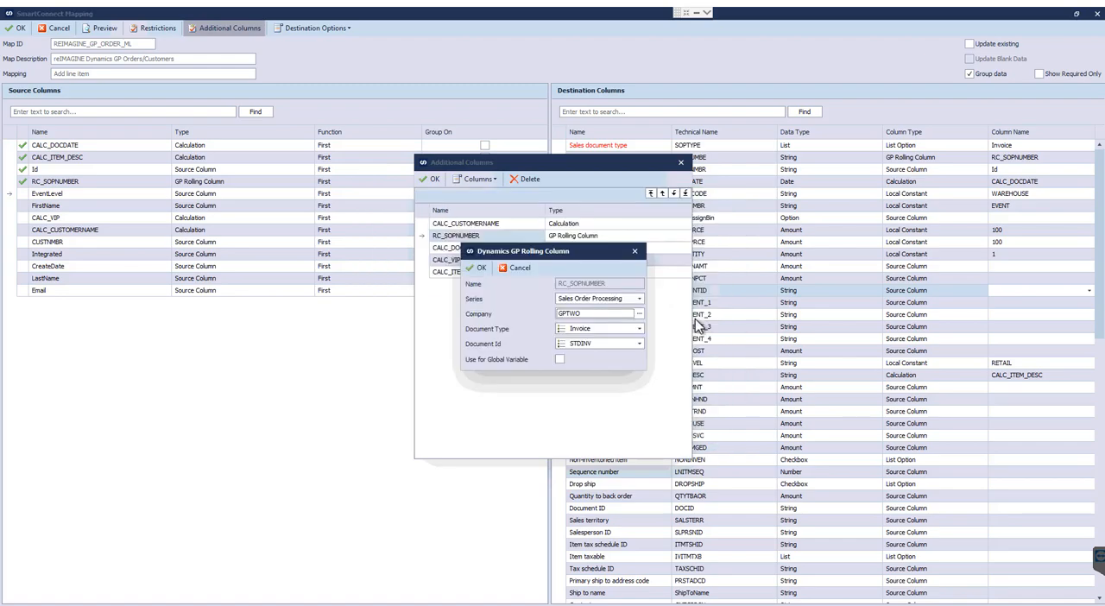
click(640, 329)
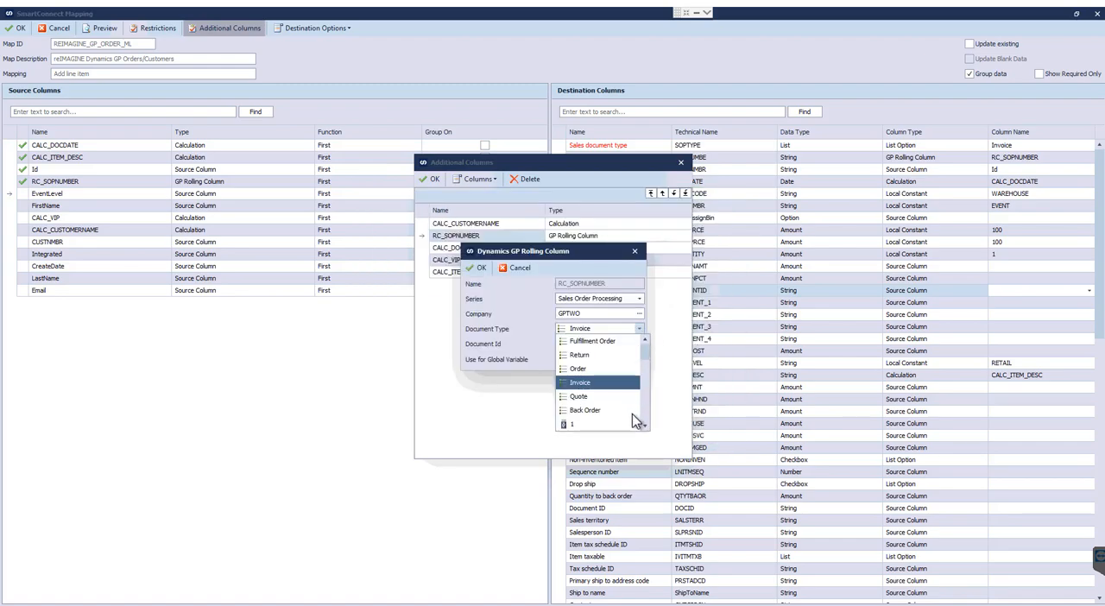
click(506, 340)
click(605, 346)
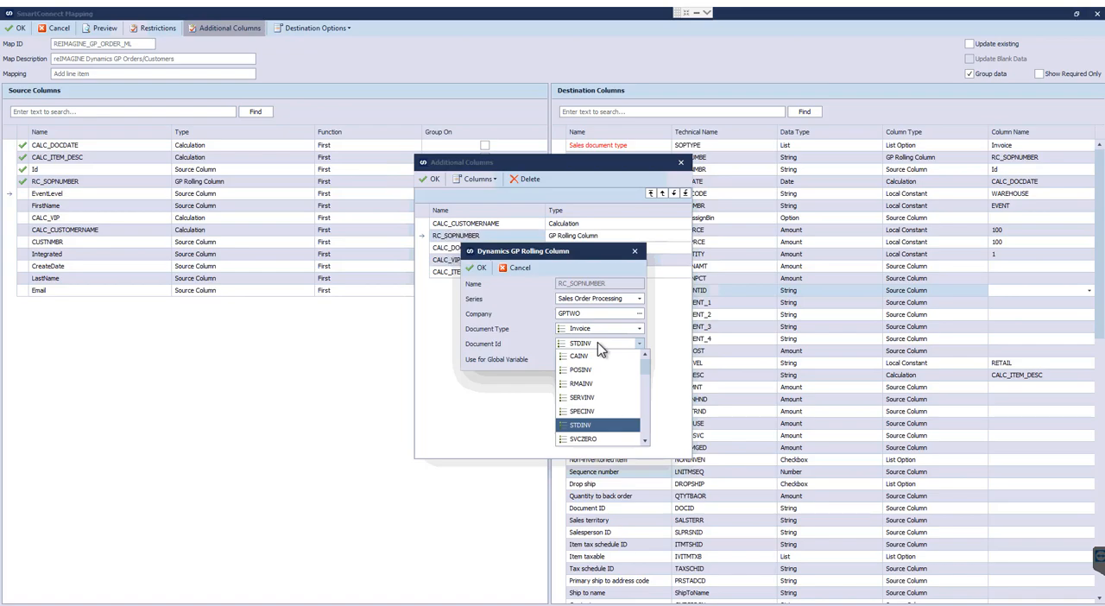
click(602, 348)
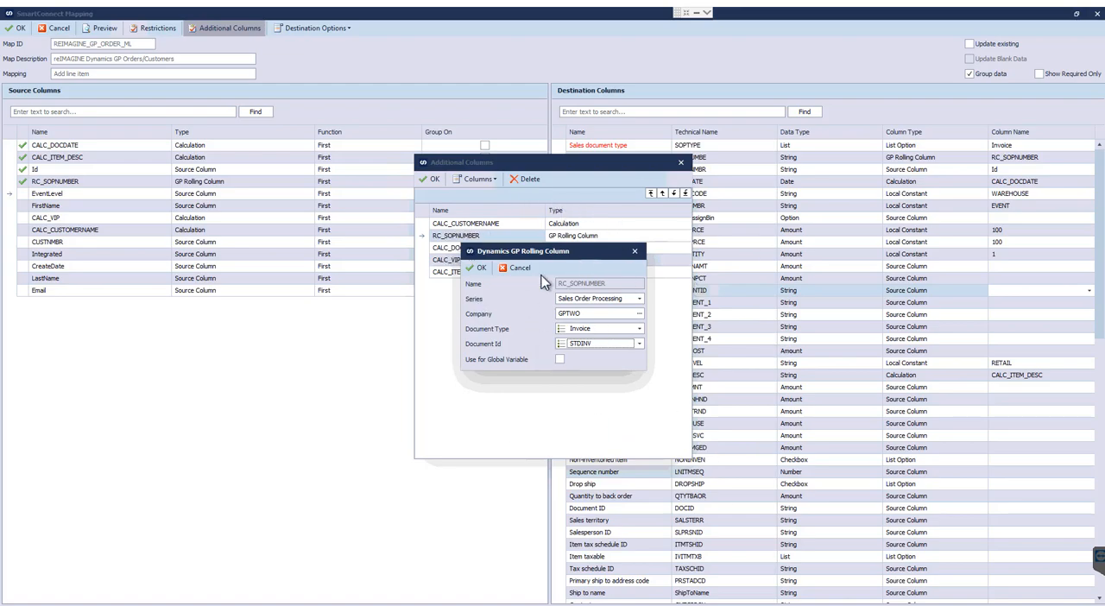
click(634, 251)
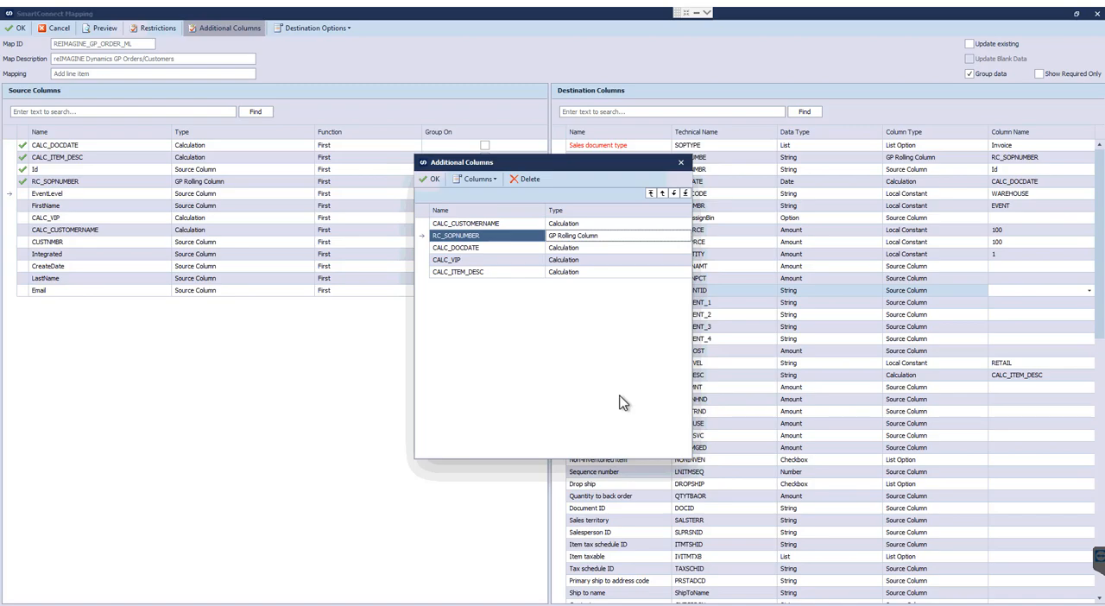
Start a new calculated column, examine the source columns and functions available to it, and close it without creating anything.
click(477, 180)
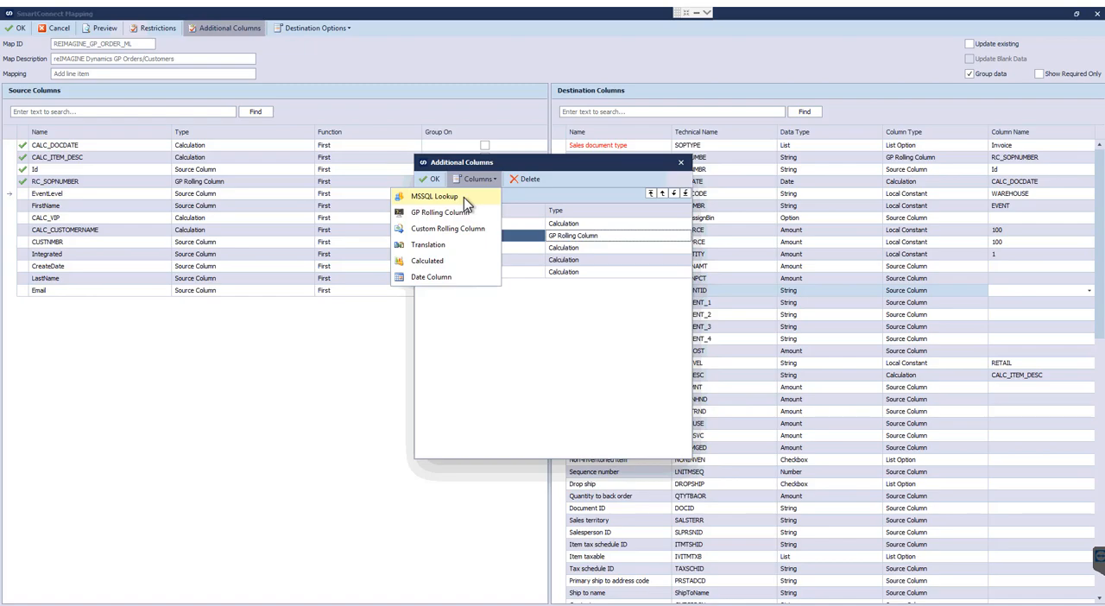
click(465, 264)
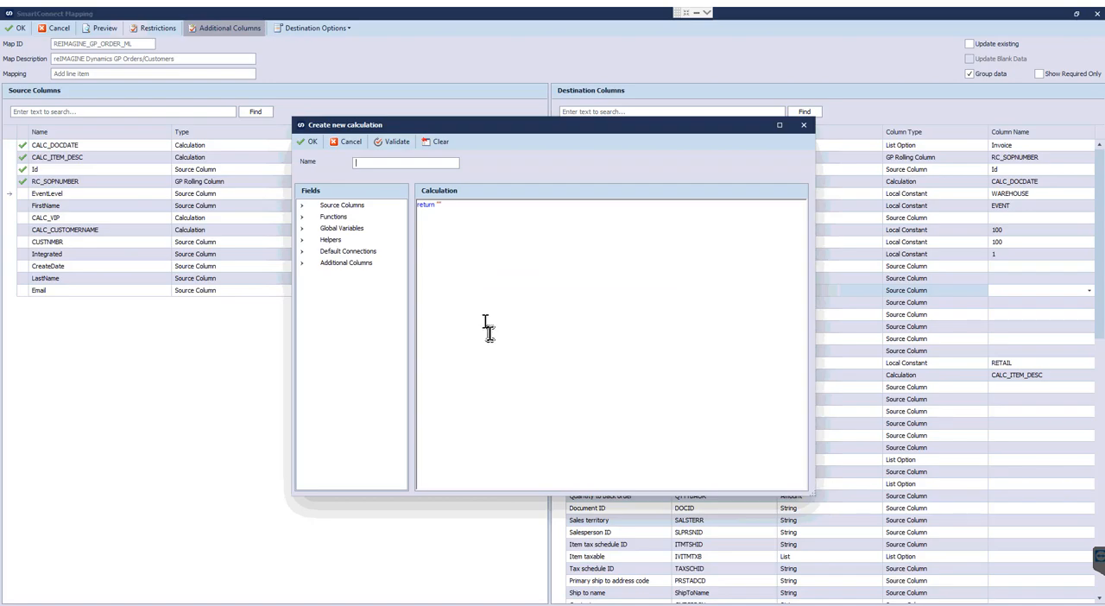
click(307, 205)
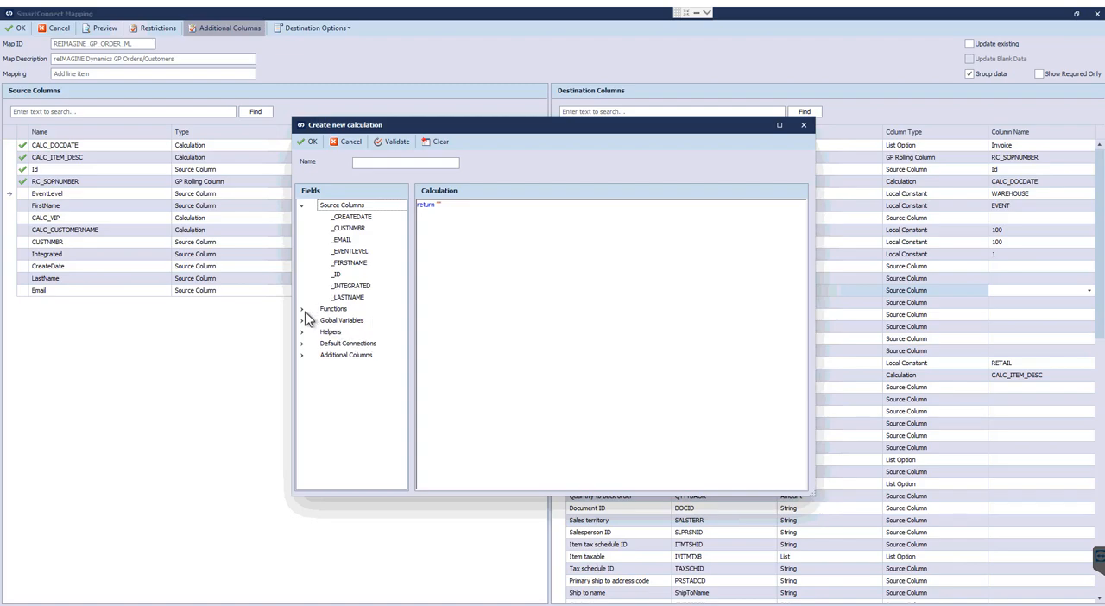
click(303, 313)
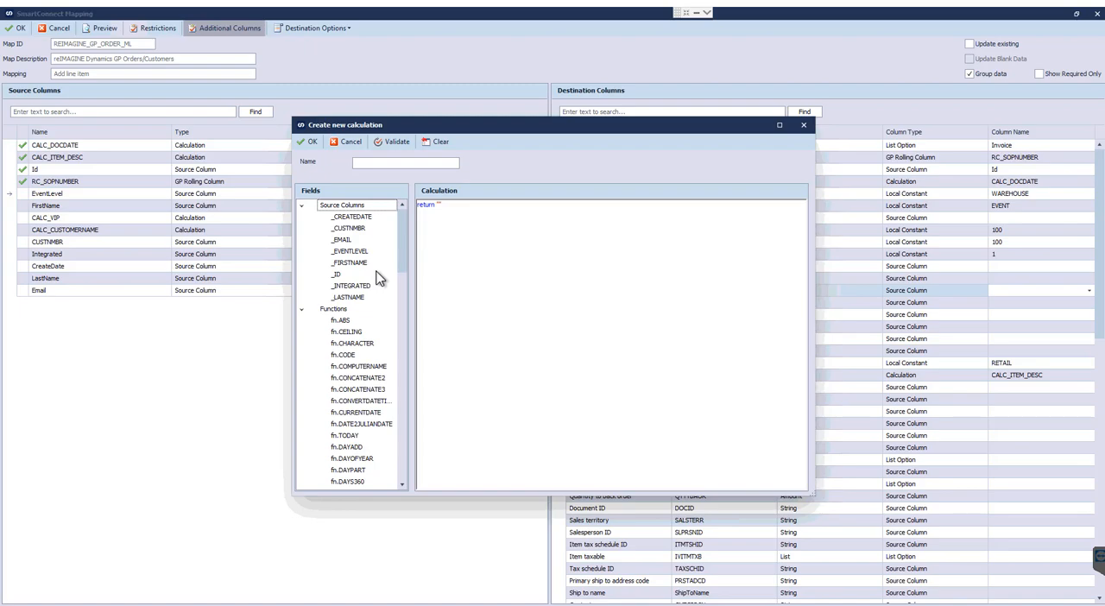
click(804, 126)
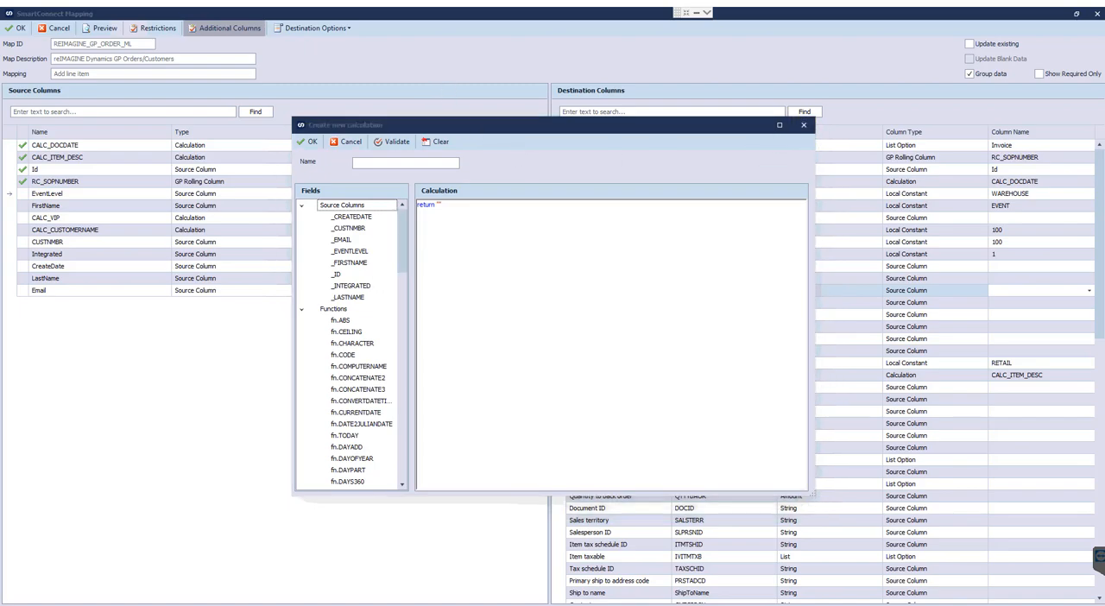
Look over the additional column types once more, then accept the additional columns and the Add line item mapping.
click(478, 181)
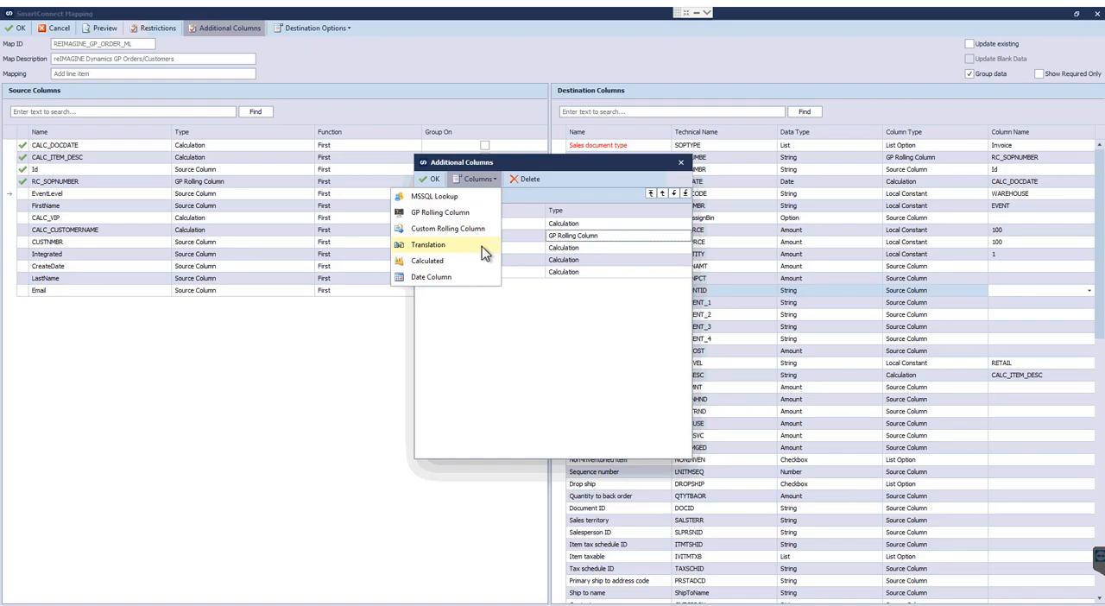
click(267, 416)
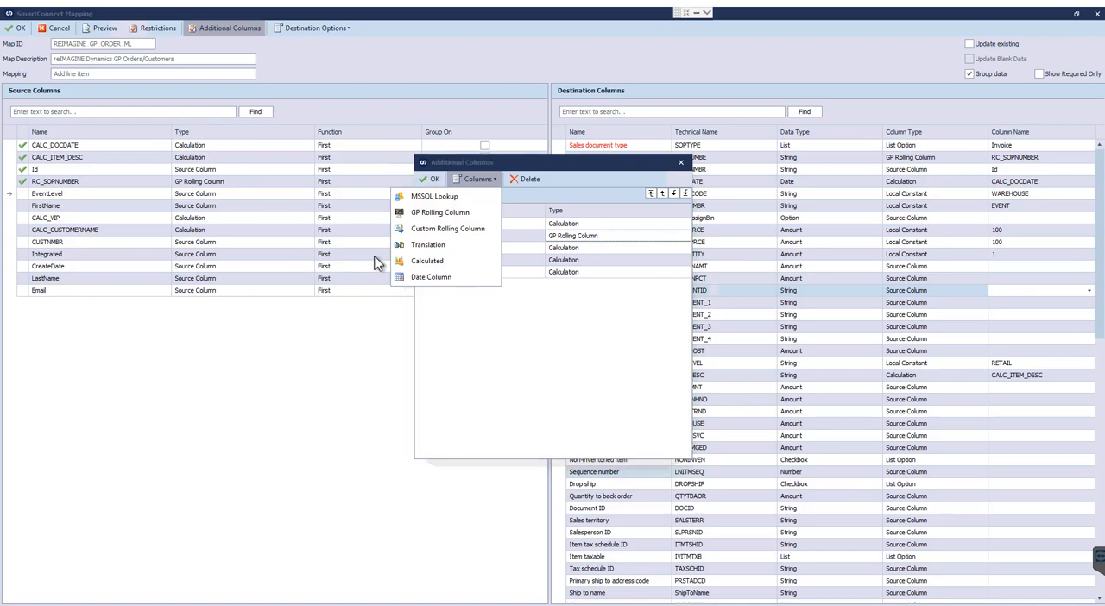
click(473, 179)
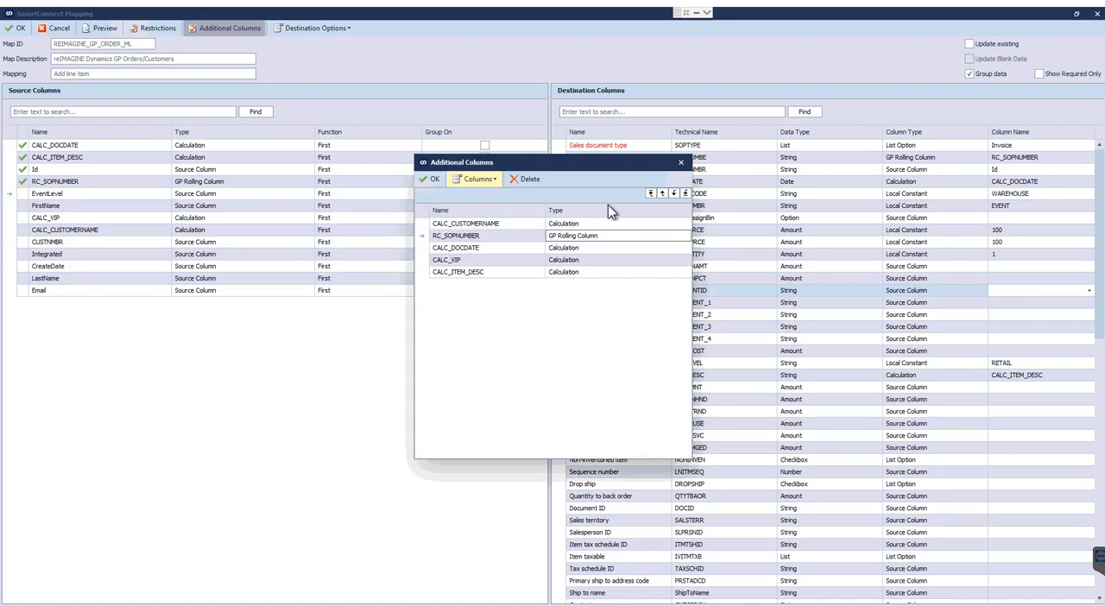
click(431, 181)
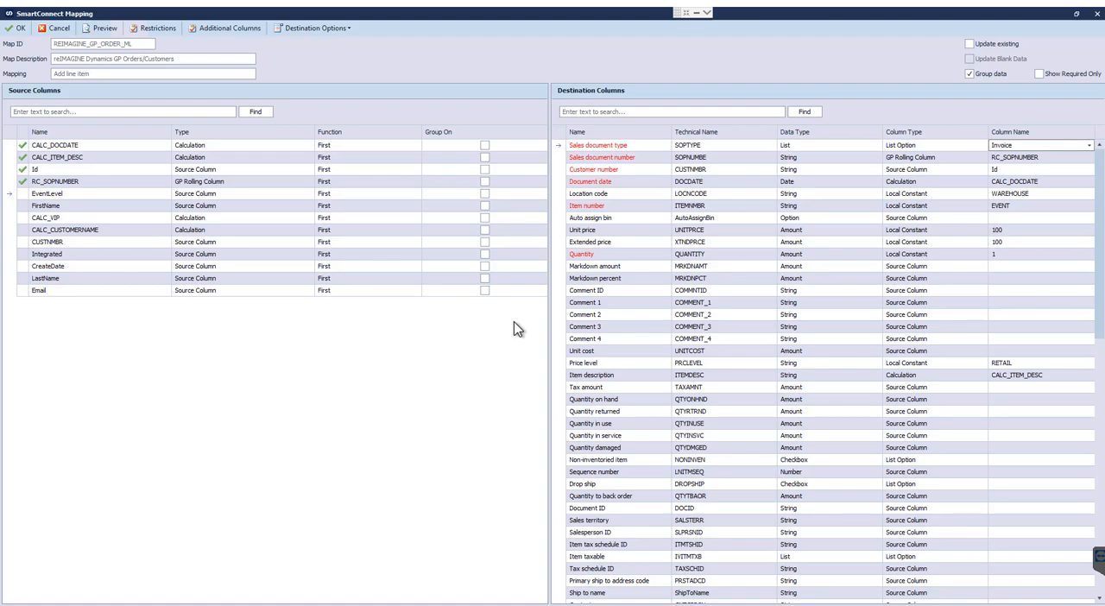
click(15, 28)
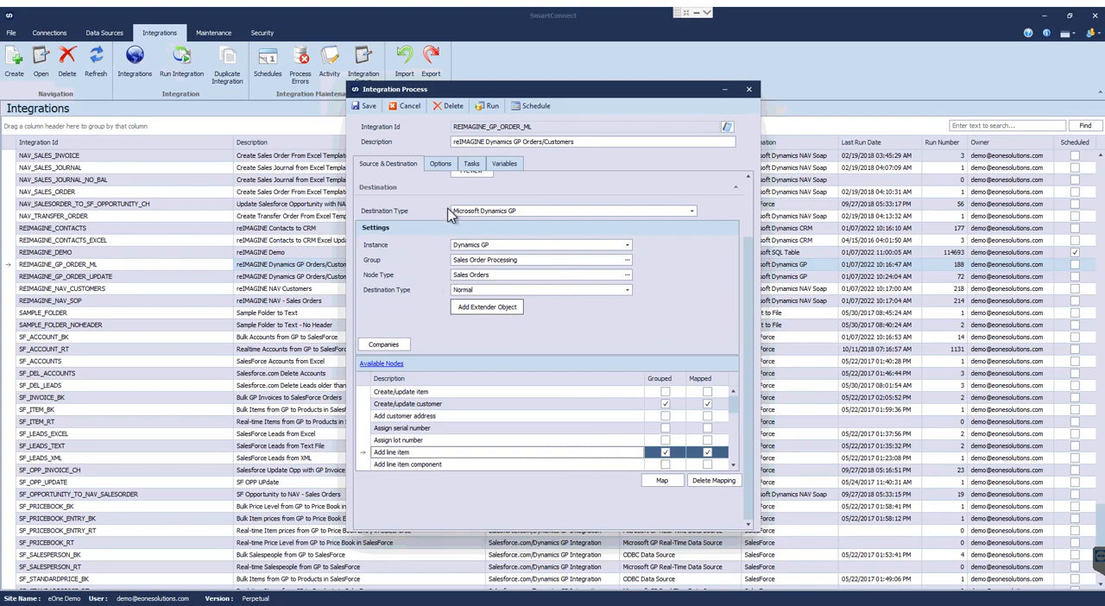
View the integration's tasks and the new task types available for when the integration fails.
click(471, 167)
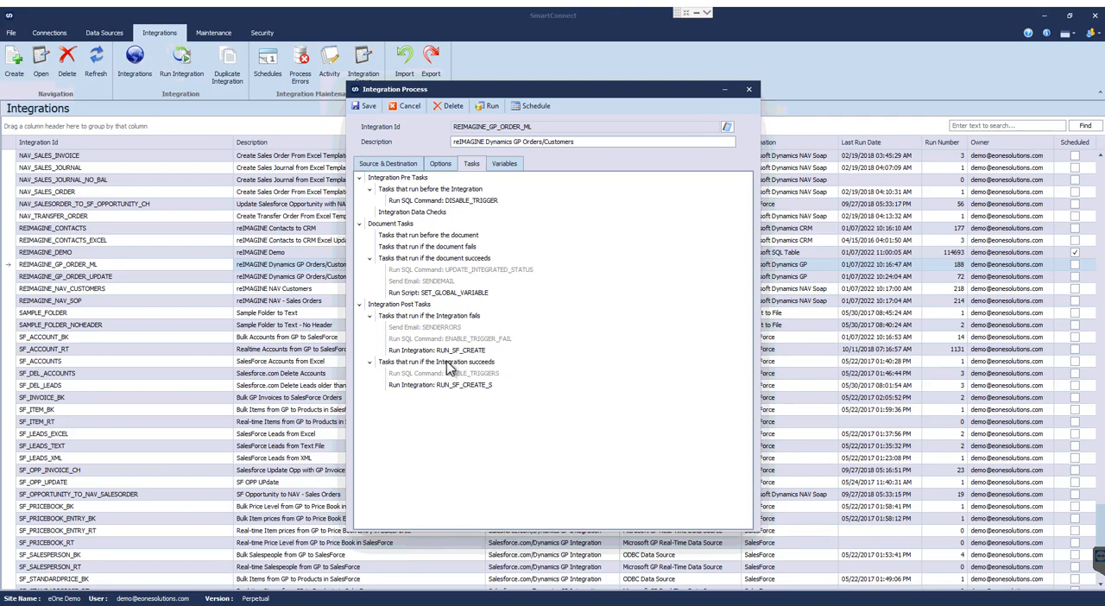
right_click(443, 319)
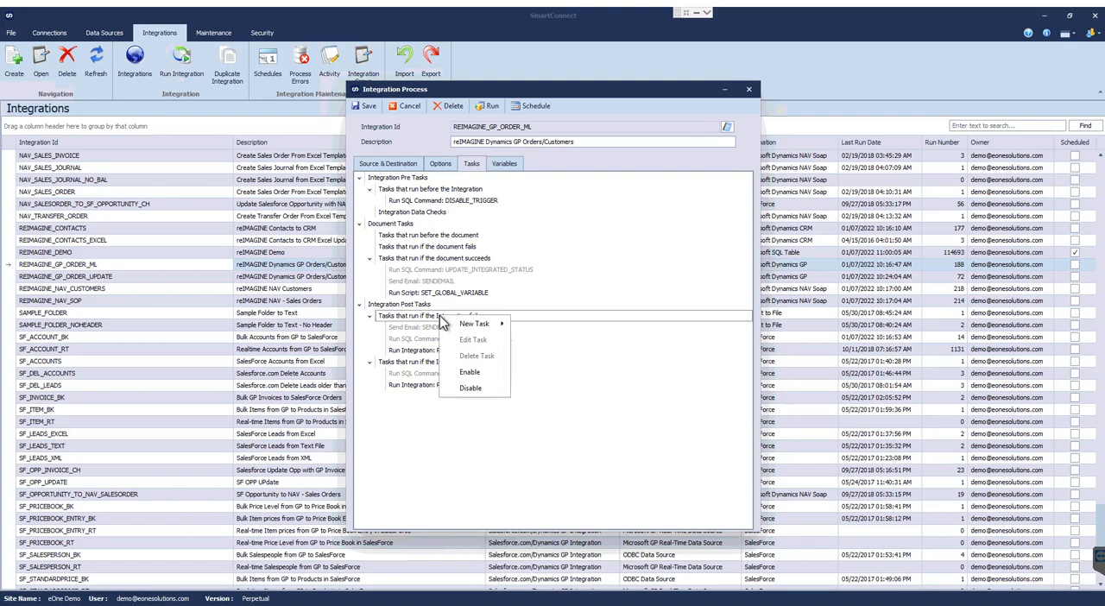
mouse_move(446, 323)
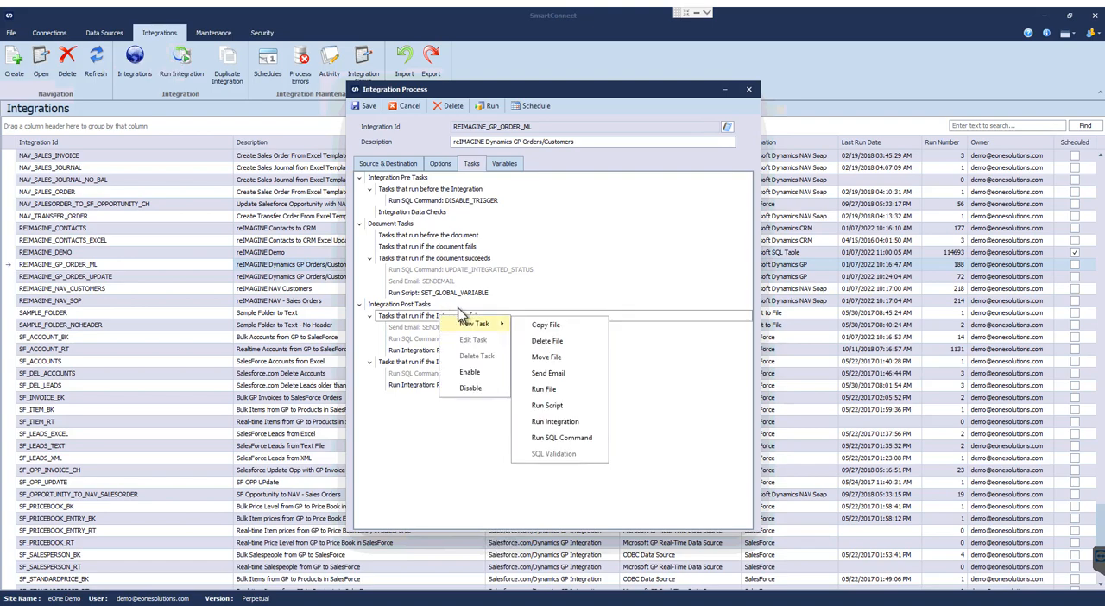
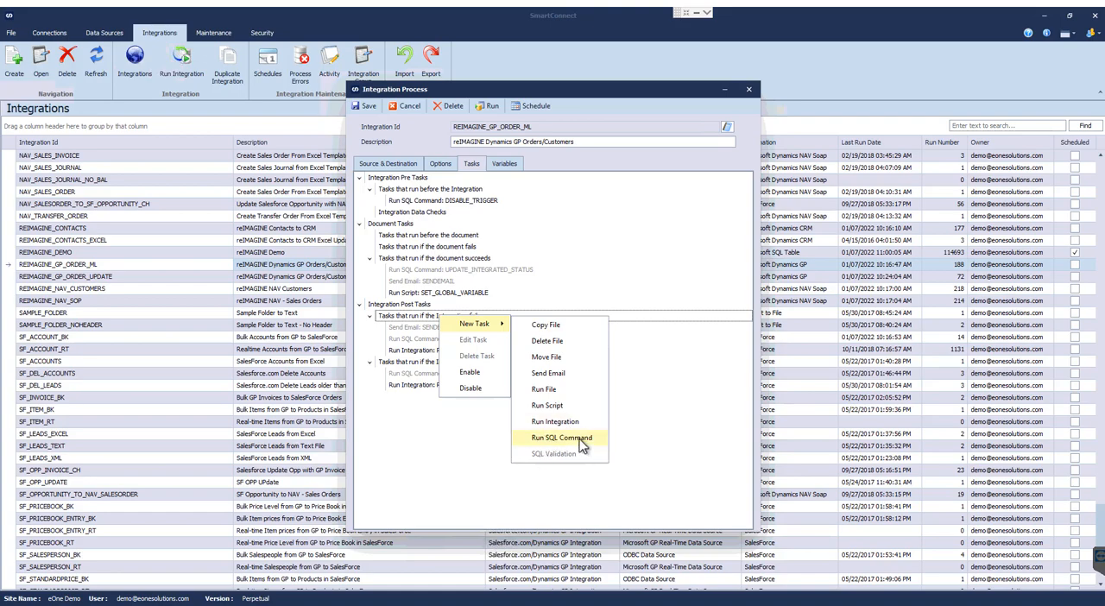
Start a new Send Email task named VFNJERVBNREFIO for when the integration fails.
click(549, 376)
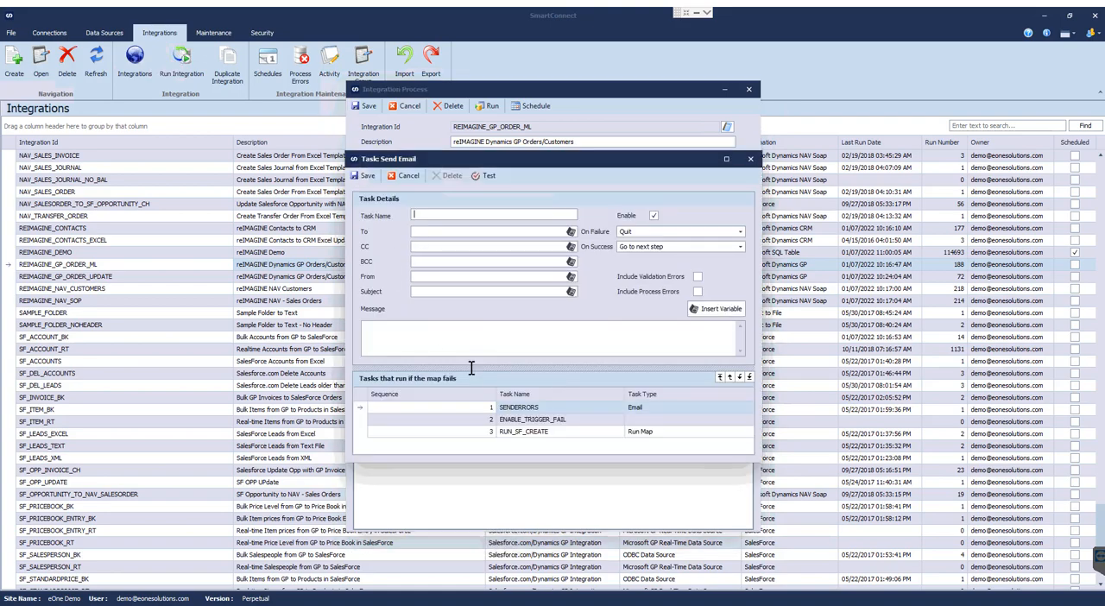
text(VFNJERVBNREFIO)
key(Tab)
Insert the GlobalMapID variable into the email task's subject.
click(443, 294)
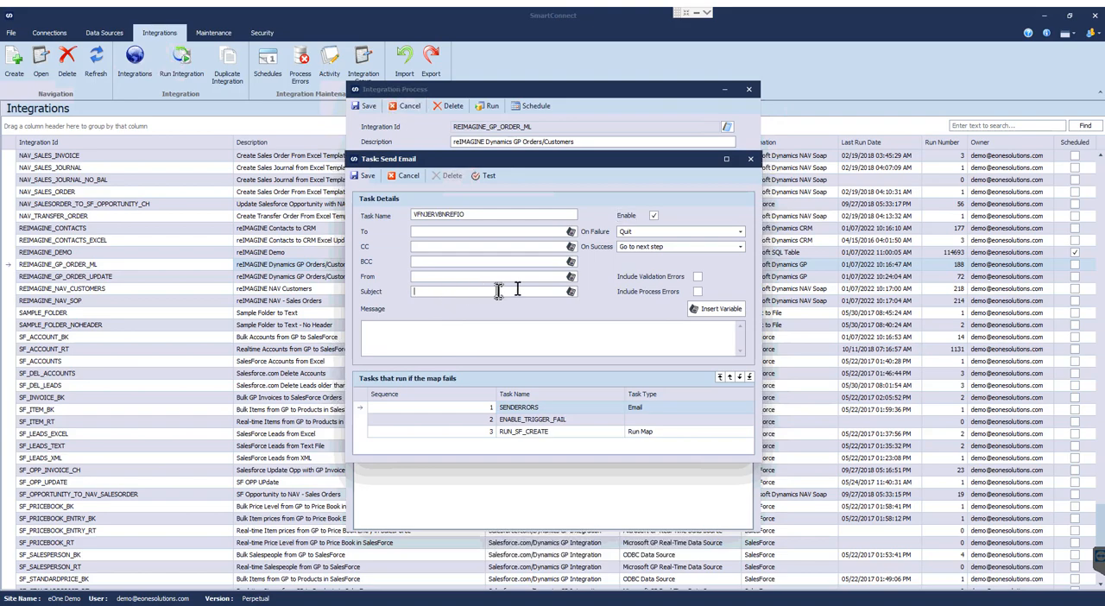
click(387, 344)
click(552, 292)
click(570, 291)
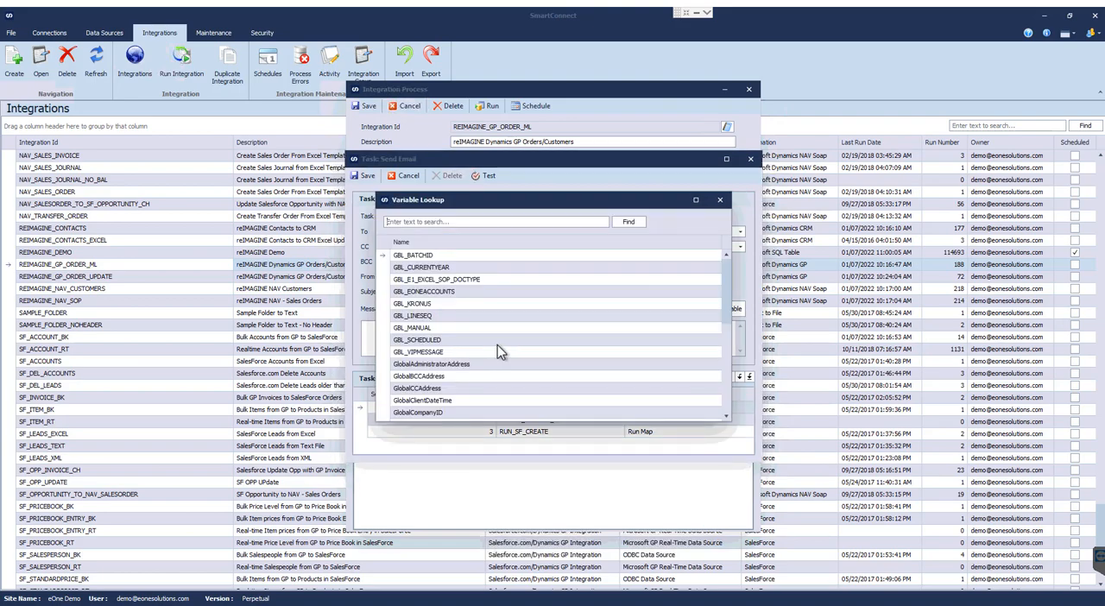
scroll(497, 349, down, 3)
double_click(432, 390)
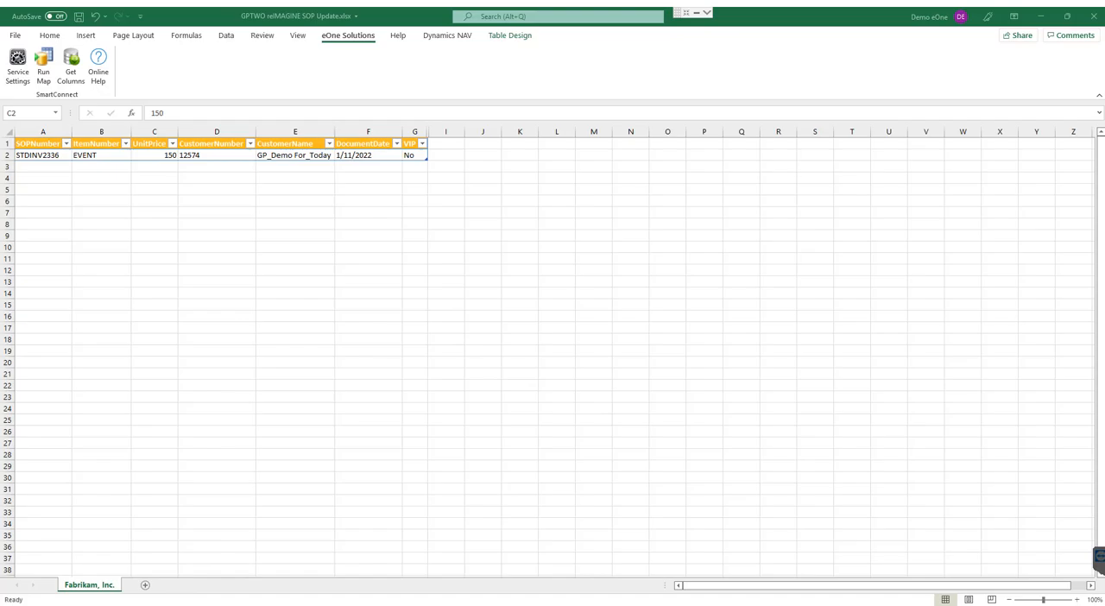
Switch back to SmartConnect's Send Email task and add "There's a problem with" before GlobalMapID in the subject.
mouse_move(143, 588)
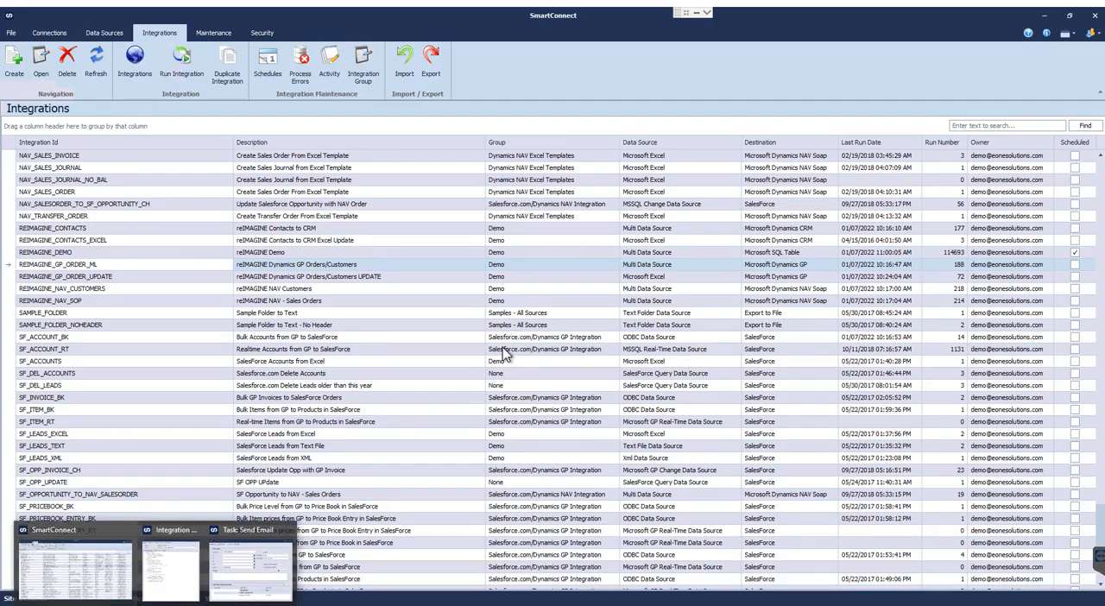
click(76, 565)
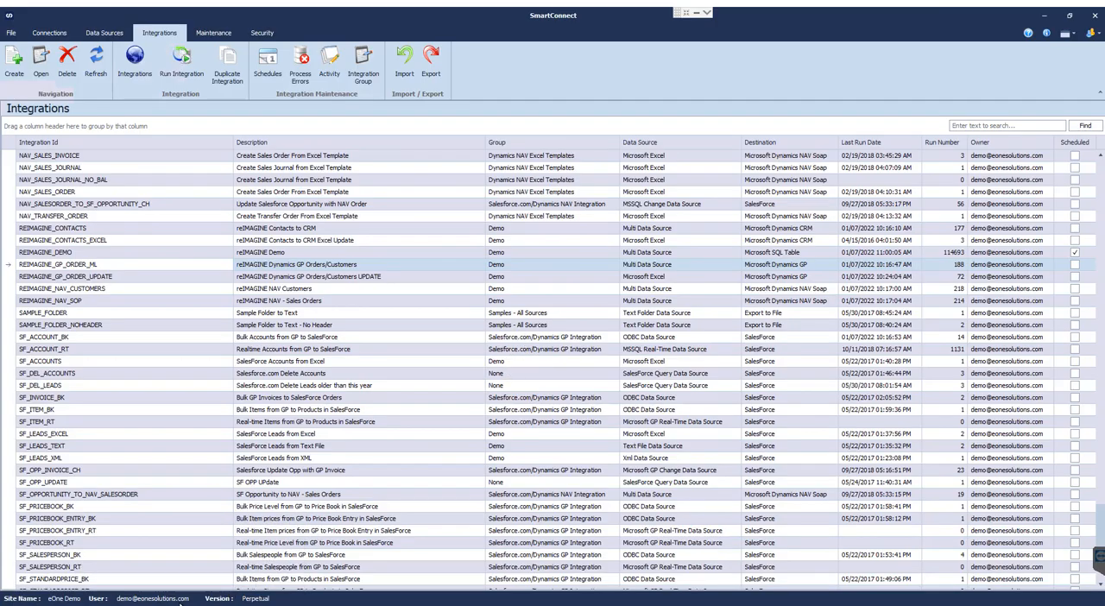
mouse_move(223, 584)
click(238, 565)
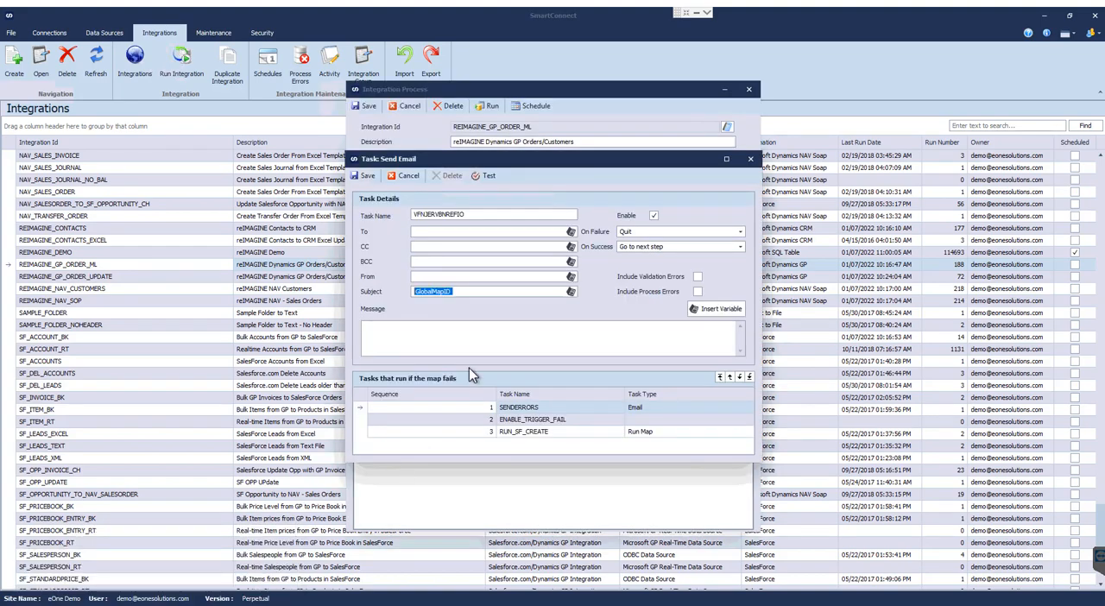
key(Left)
text(There's a problem with)
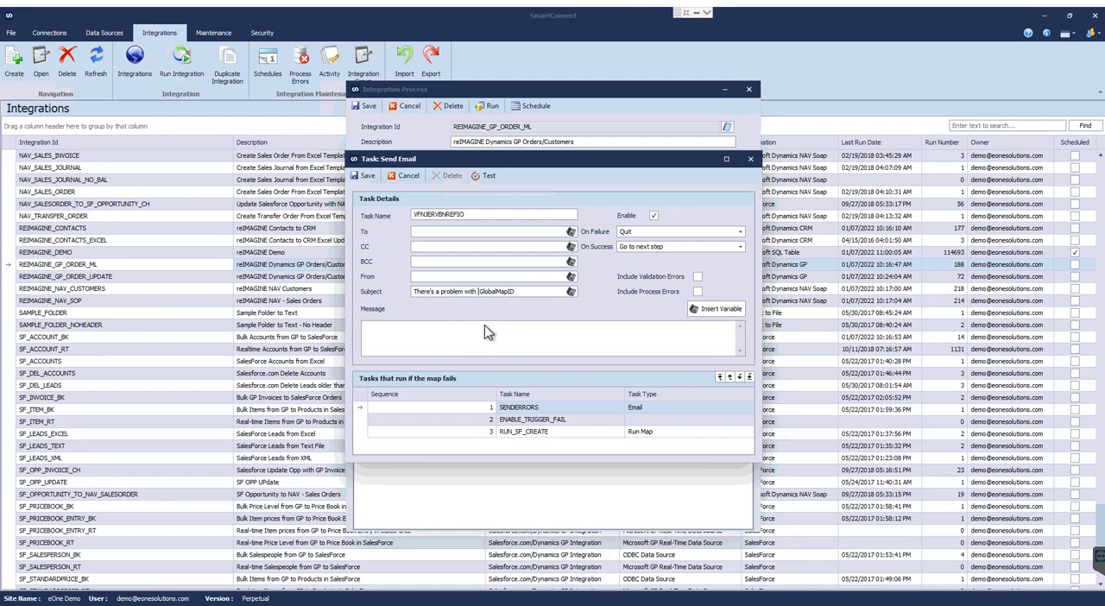
Insert the GlobalRunErrors variable into the email message, and discard the Send Email task.
click(485, 334)
click(717, 308)
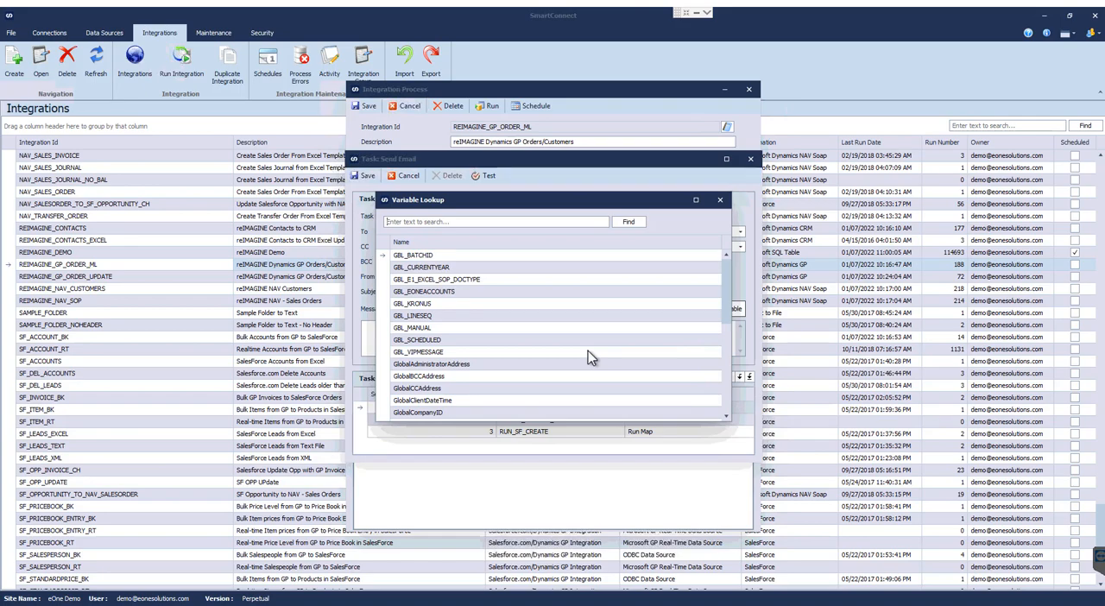
drag(729, 326, 728, 386)
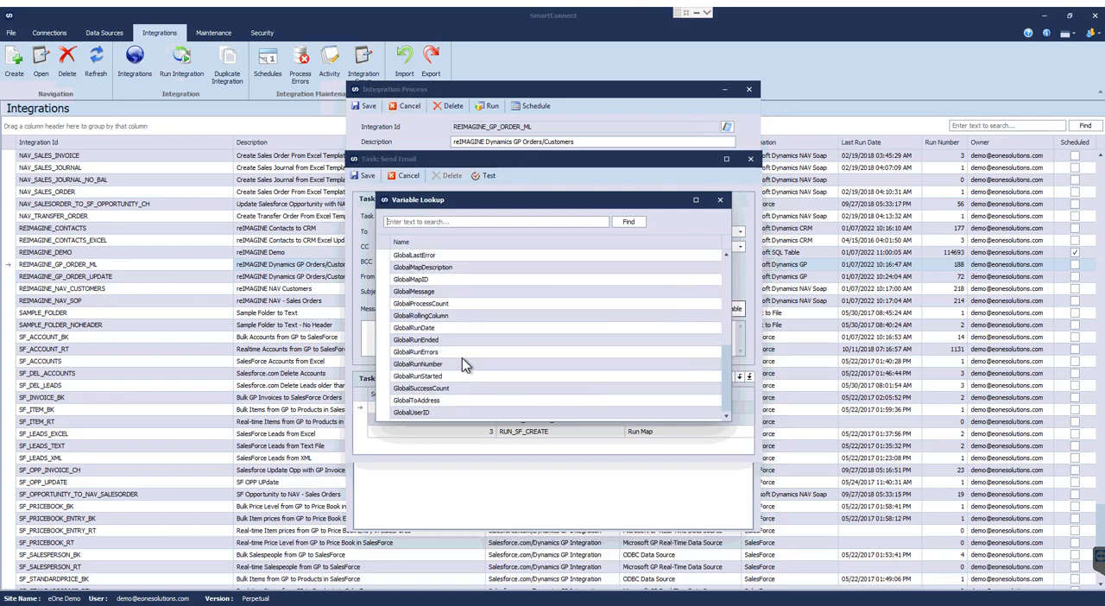
double_click(414, 352)
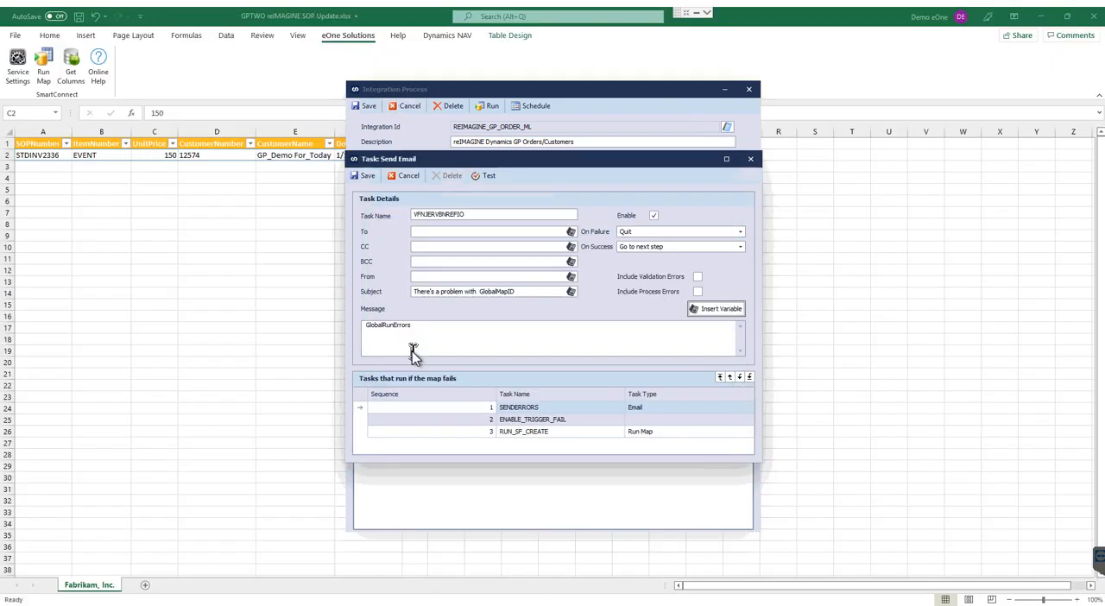
click(453, 333)
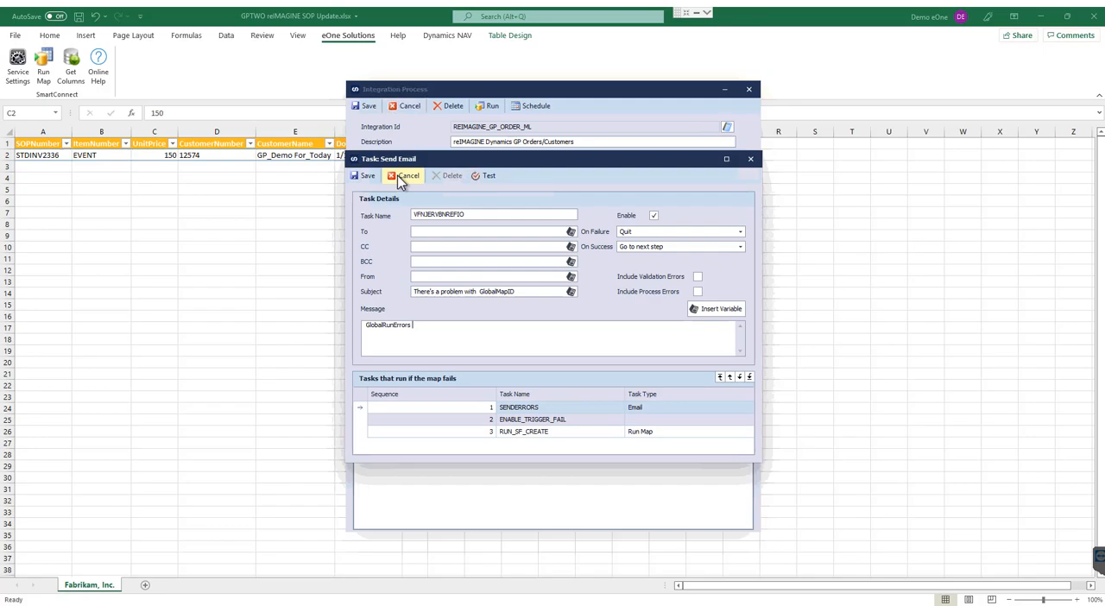
click(406, 176)
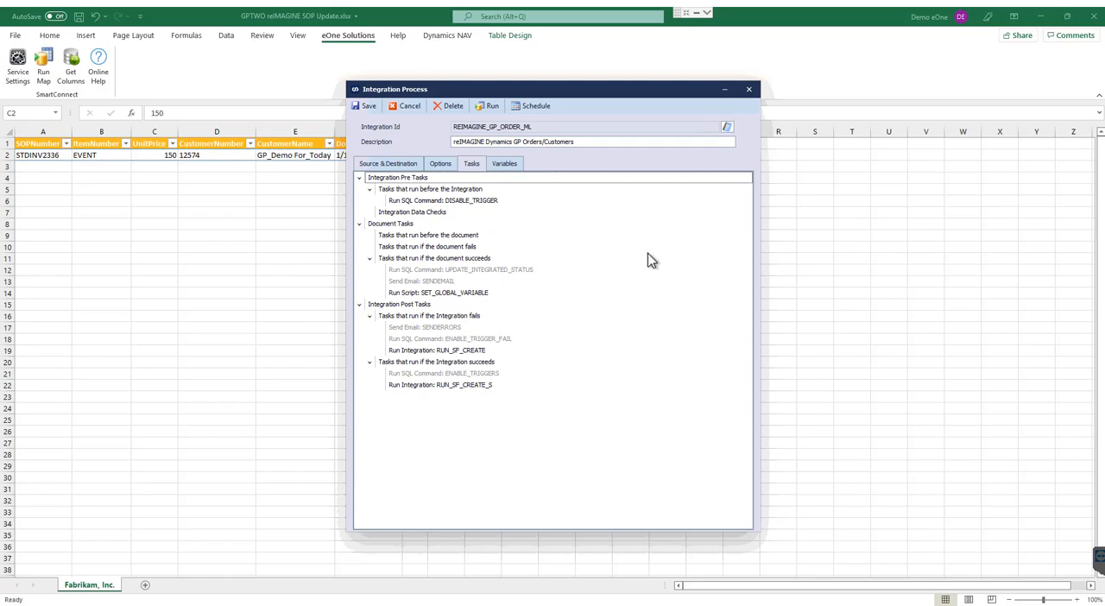
Schedule the integration weekly on Monday, Wednesday and Friday with a start time of 7:00:00 AM.
click(534, 106)
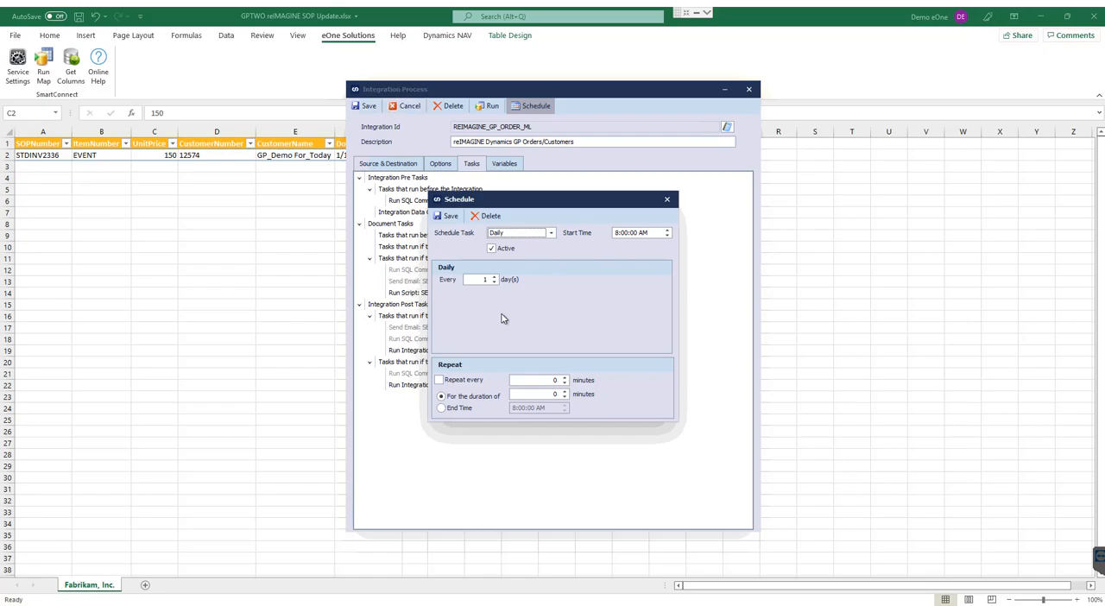
click(551, 235)
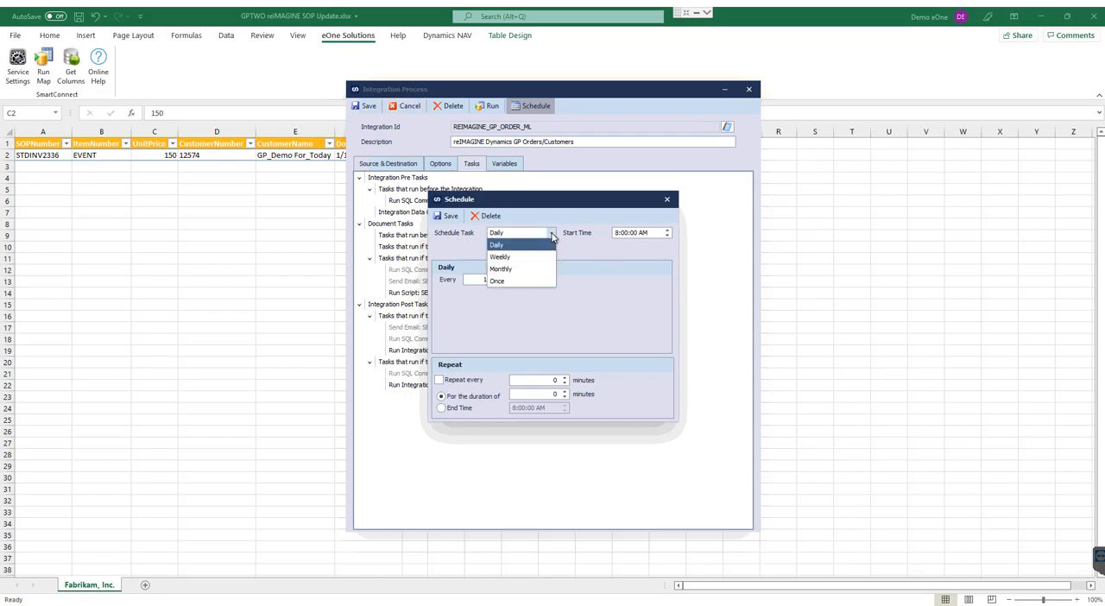
click(503, 259)
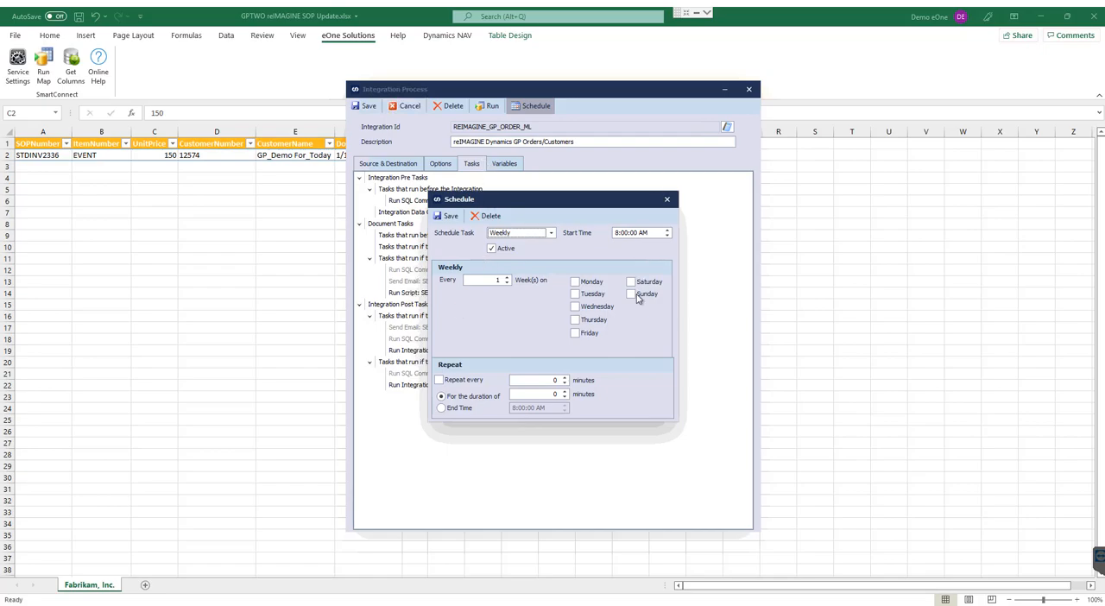
click(575, 283)
click(574, 307)
click(574, 333)
click(617, 233)
text(7)
Set the schedule to repeat every 120 minutes with an end time hour of 9, and delete the schedule.
click(439, 380)
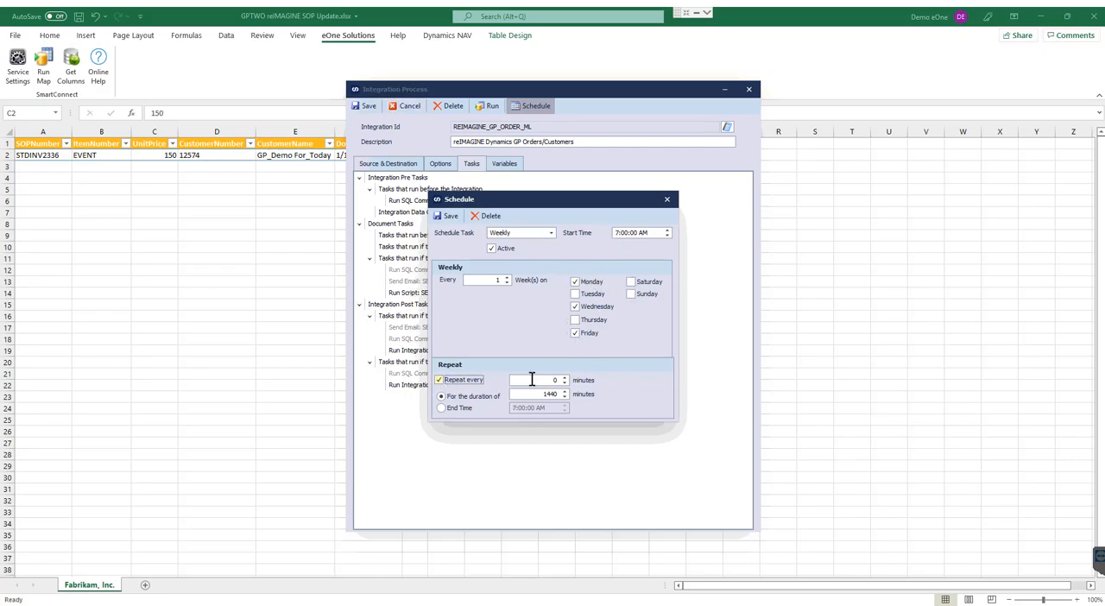
click(549, 380)
text(3)
text(120)
click(441, 407)
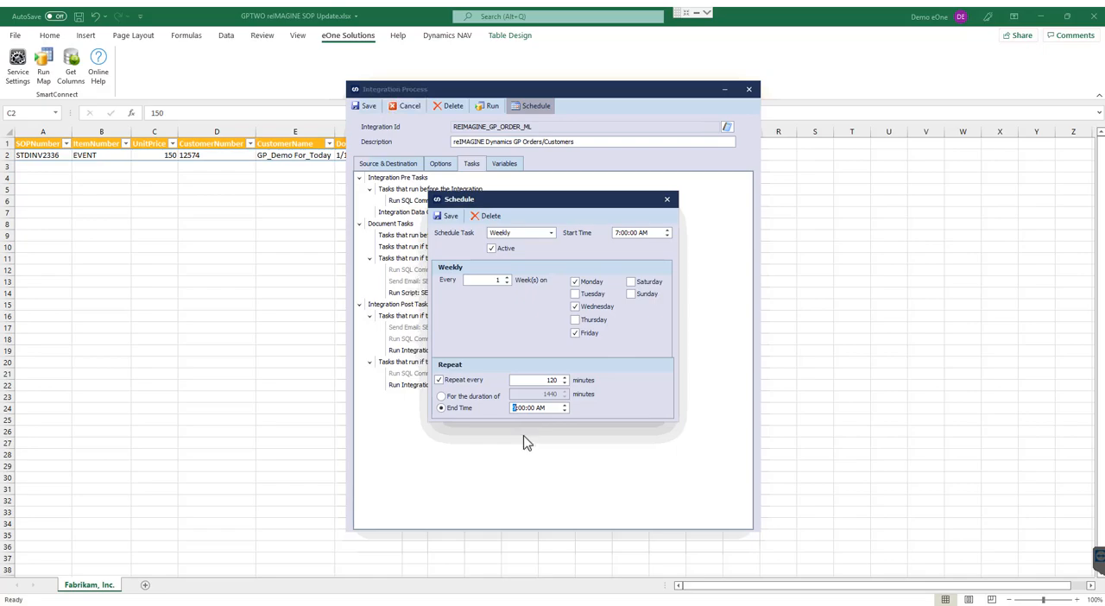
text(9)
click(484, 217)
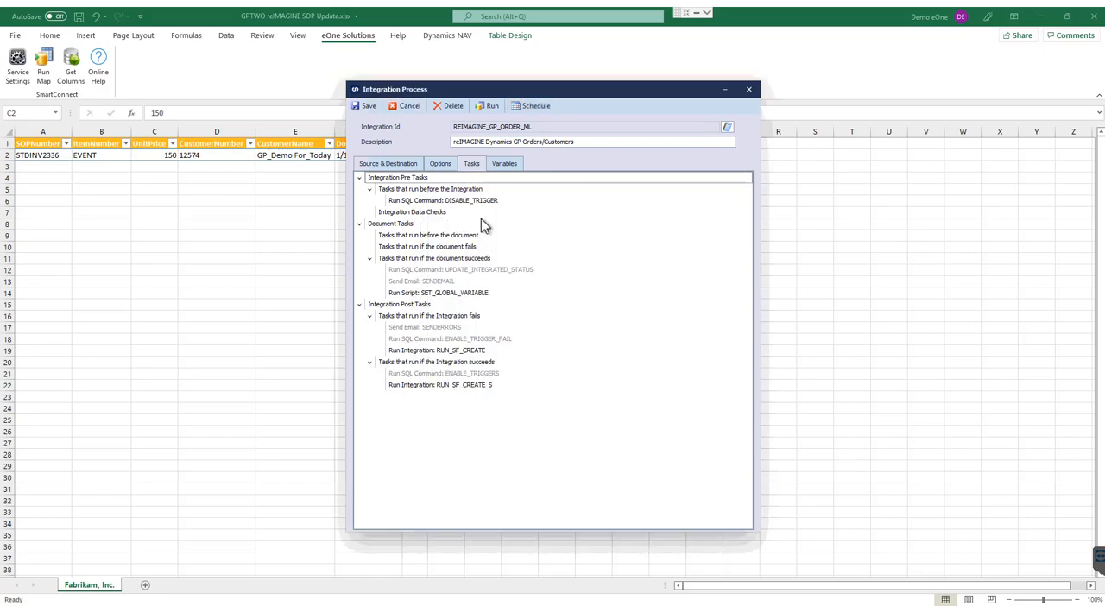
Close the REIMAGINE_GP_ORDER_ML integration and discard its changes.
click(749, 91)
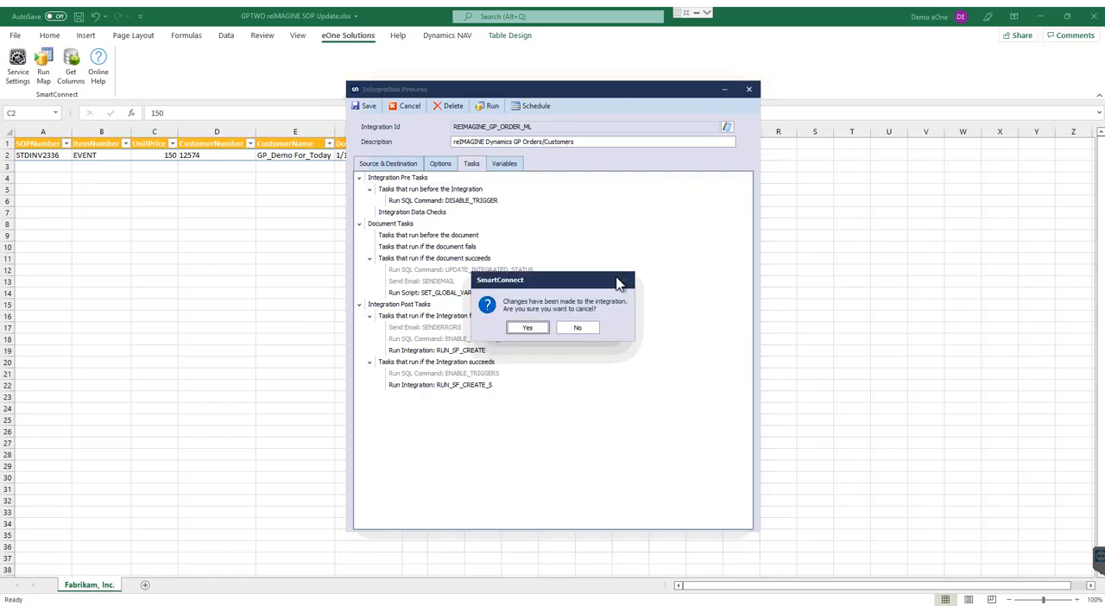
click(580, 330)
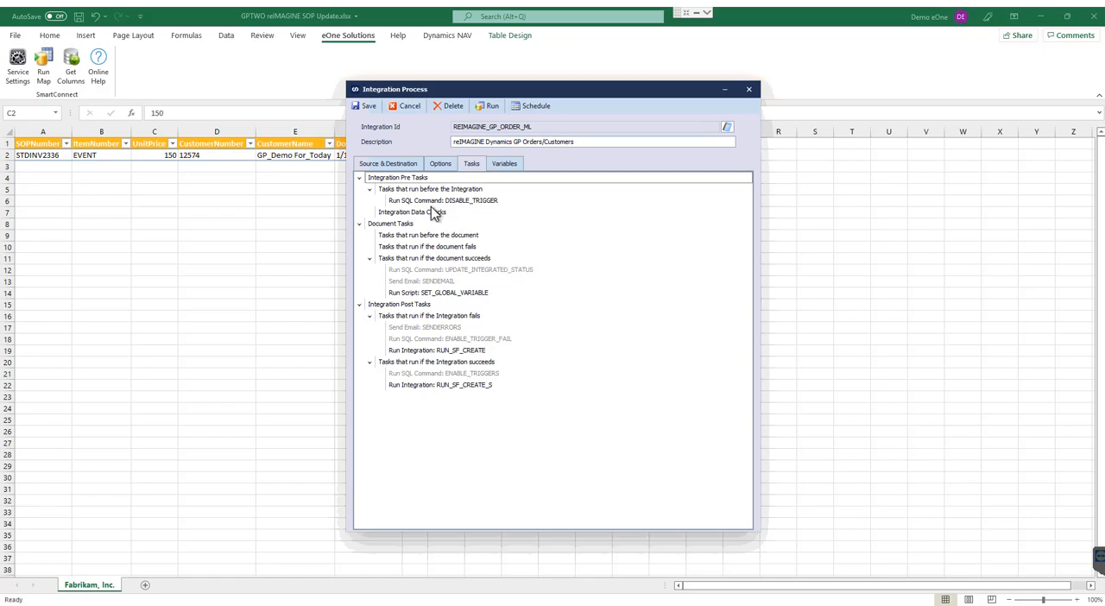
click(400, 108)
click(545, 331)
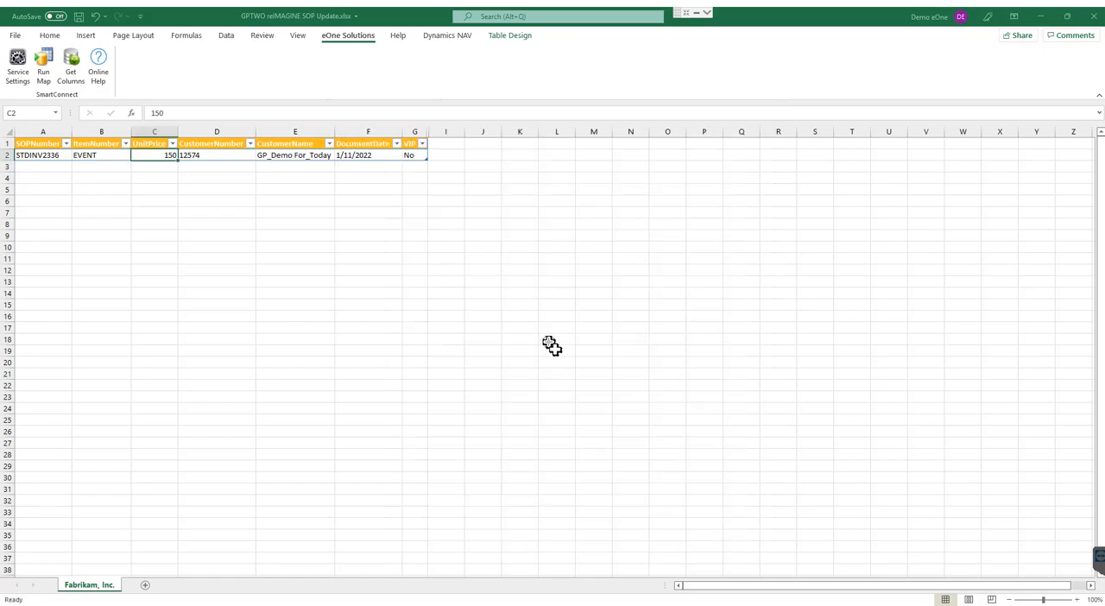